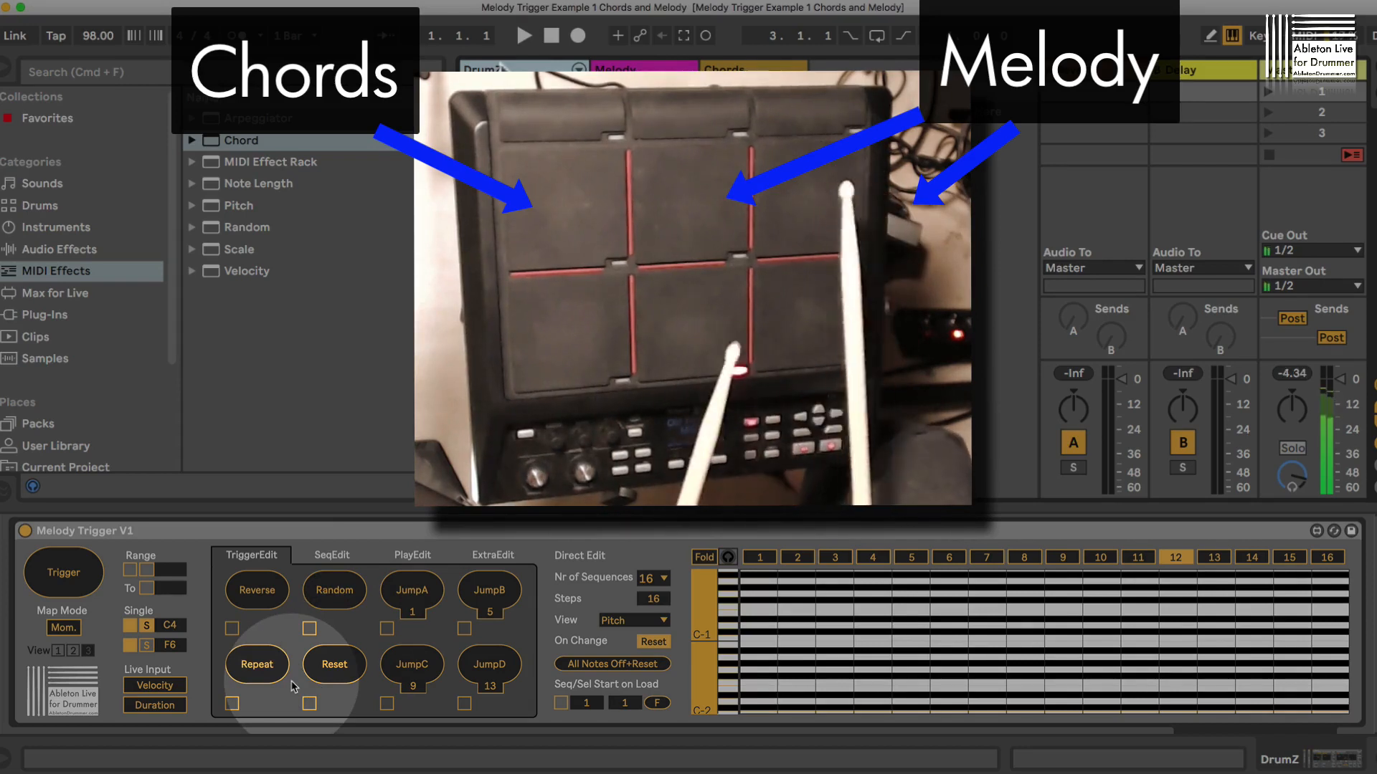
Review Melody Trigger's sequence-edit settings including its scale choices, its play-edit settings, and sequences 2 and 3.
left_click(333, 556)
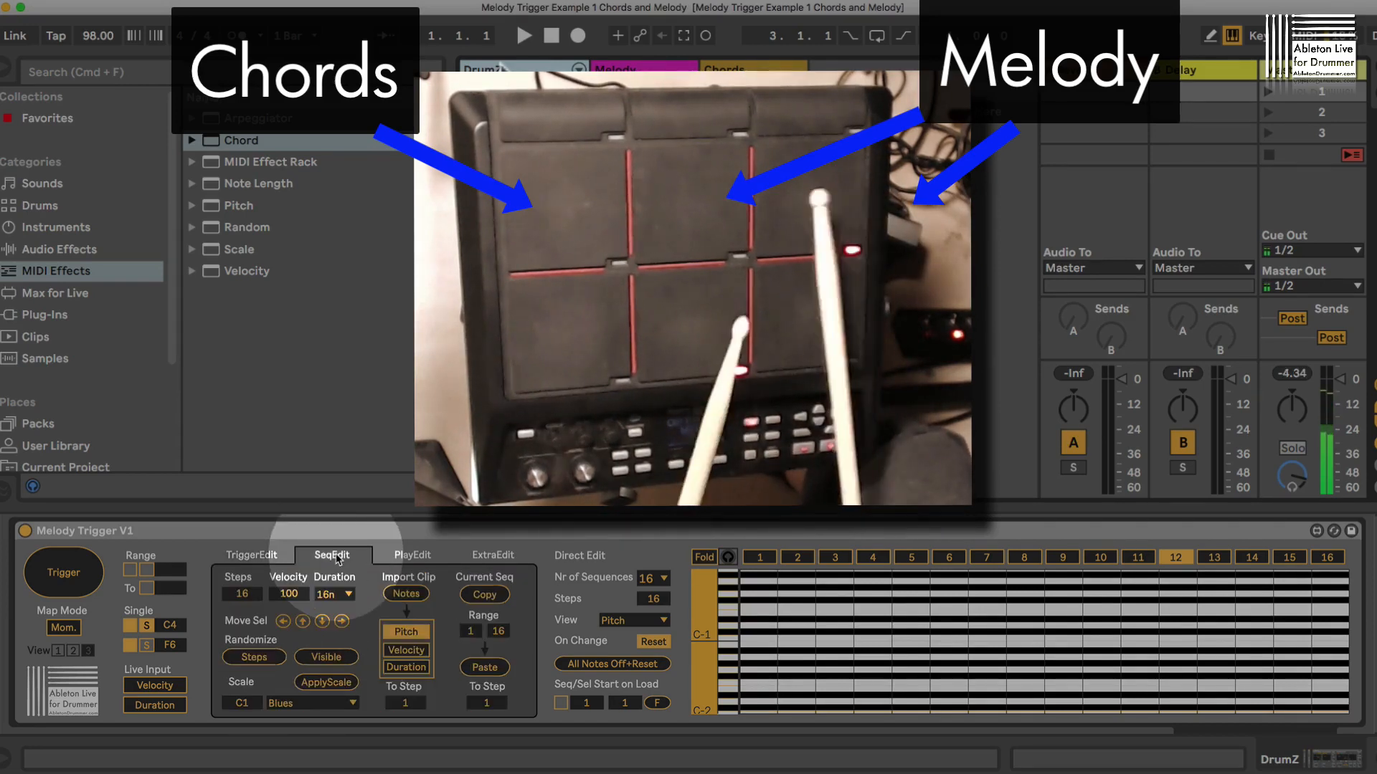
left_click(313, 704)
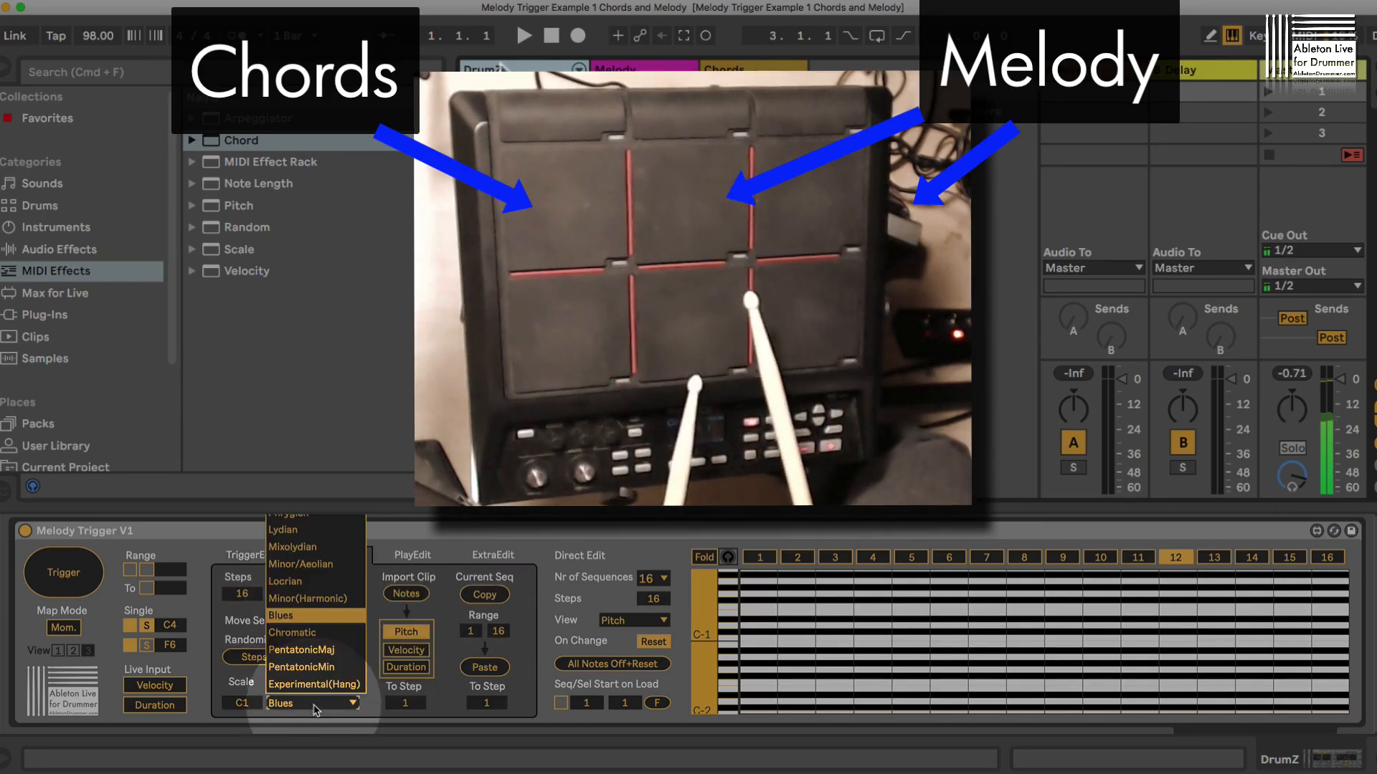
left_click(314, 707)
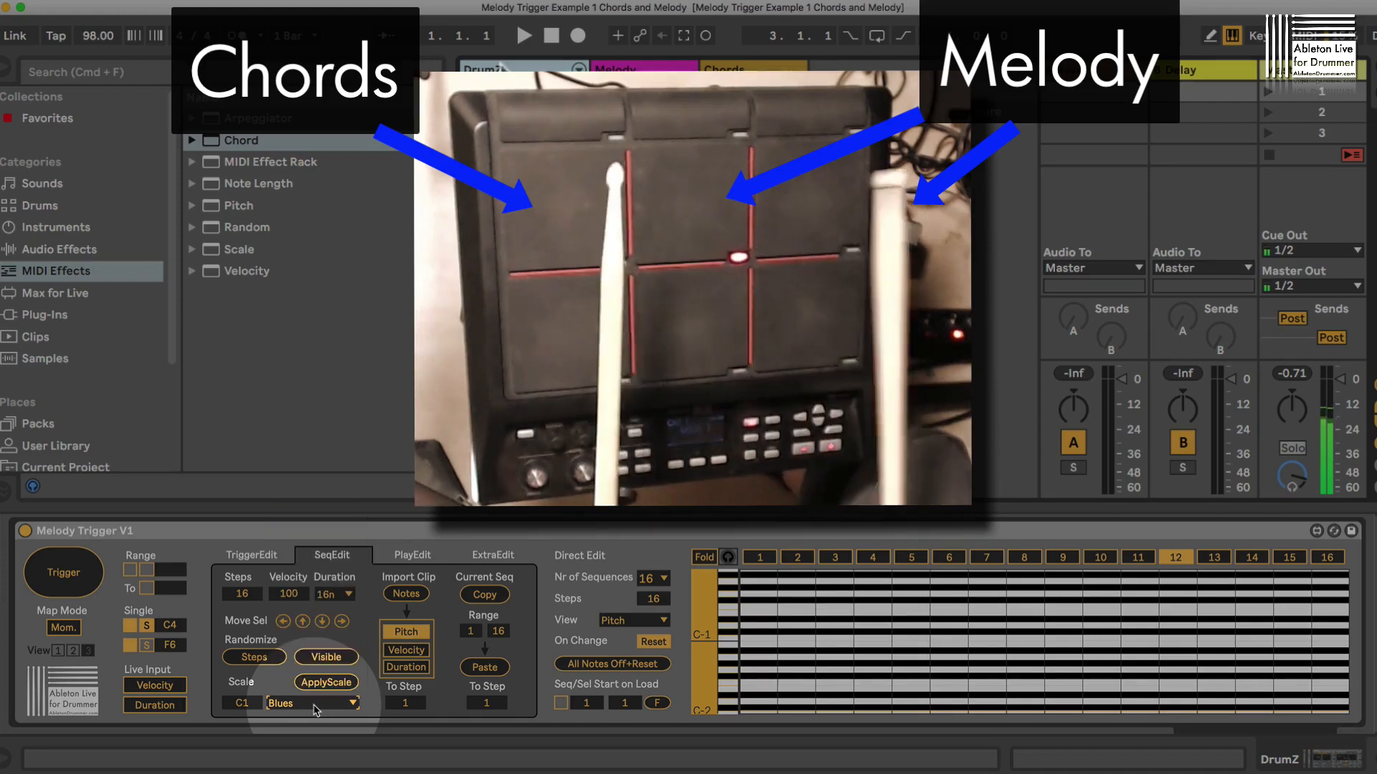
left_click(413, 558)
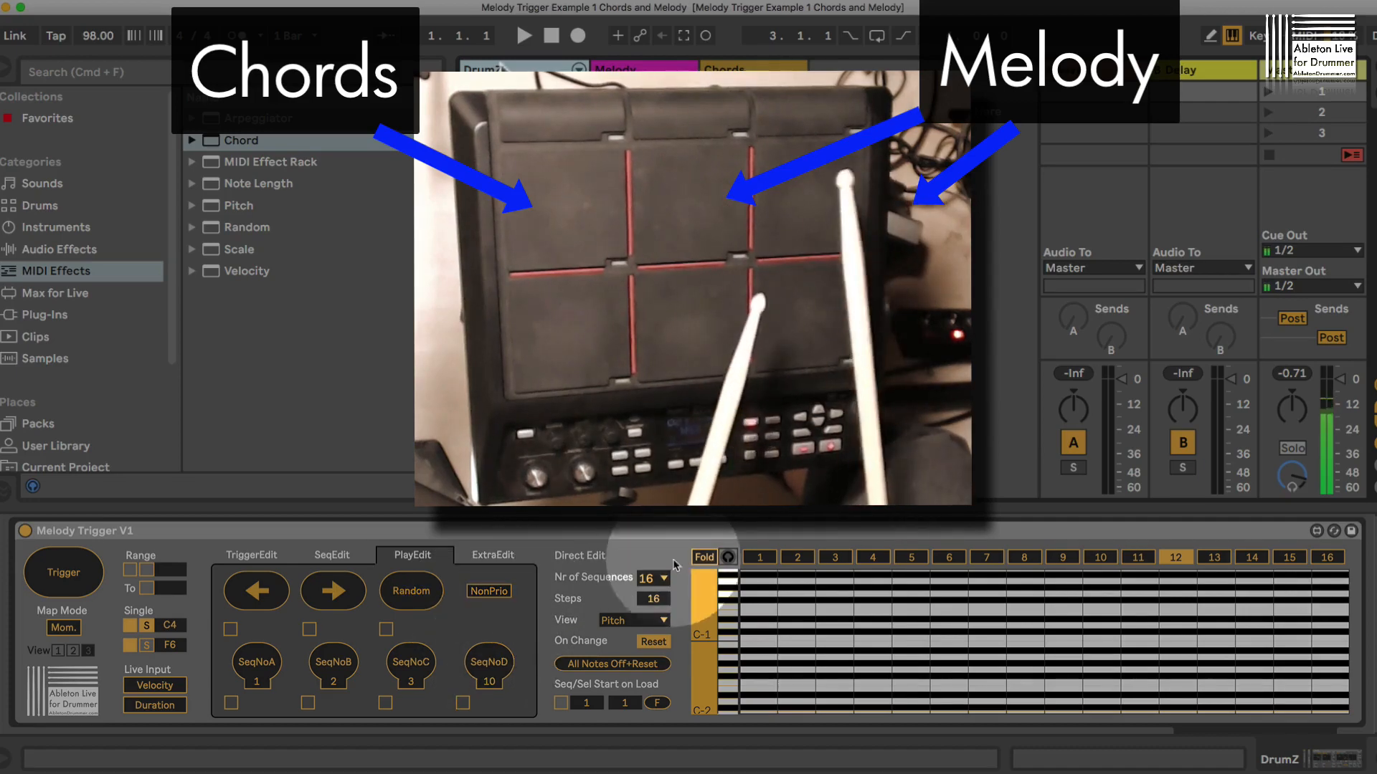
left_click(798, 560)
left_click(832, 561)
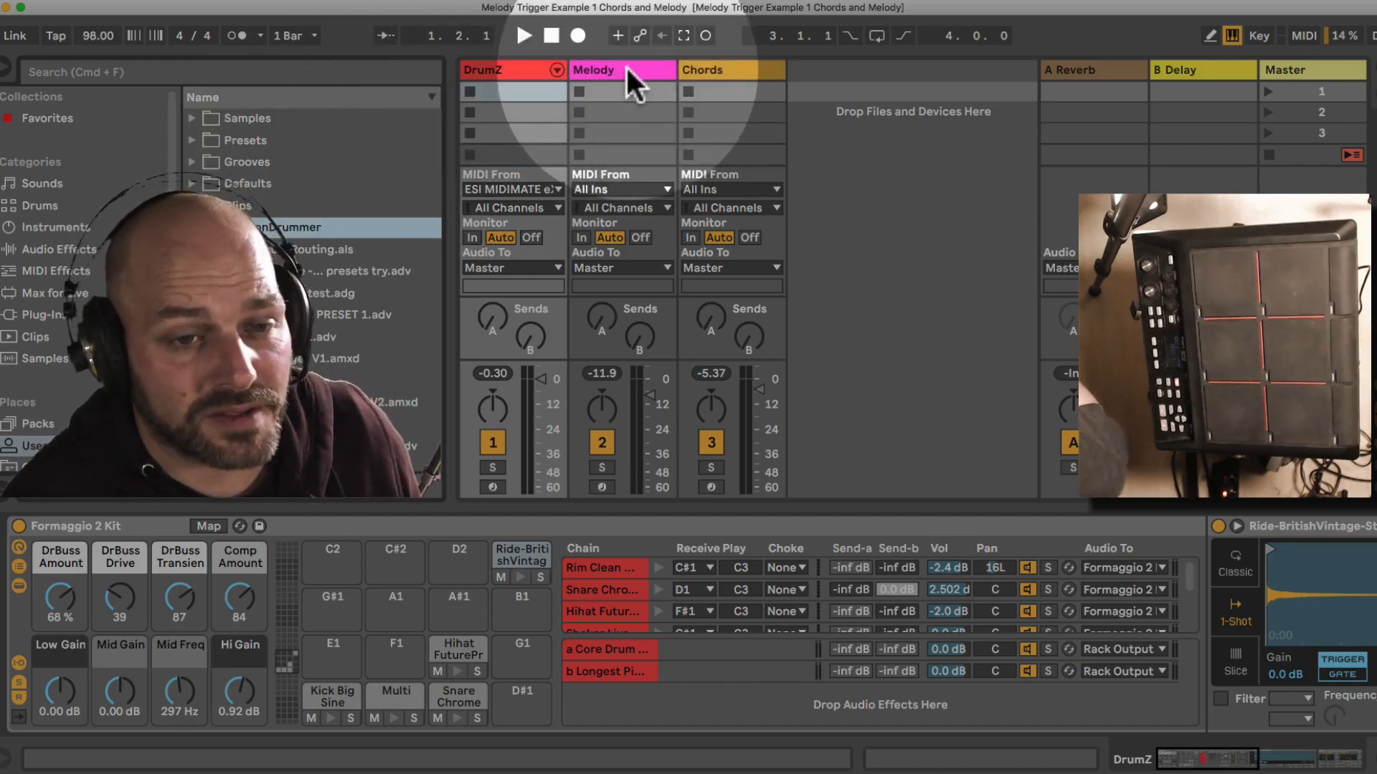
Look over the DrumZ, Melody and Chords tracks, including the DrumZ kit and the Melody device chain up to Mkl4 Simple Piano.
left_click(628, 68)
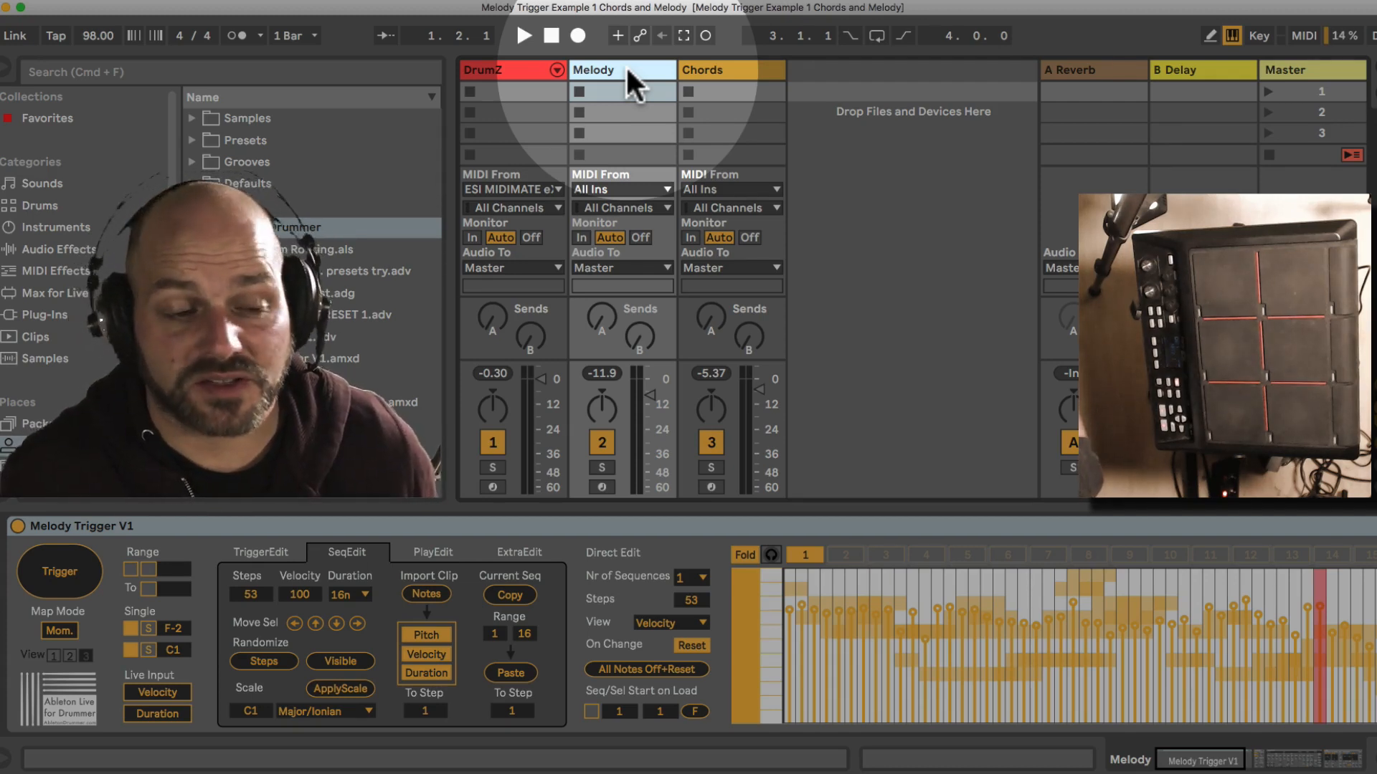
left_click(518, 71)
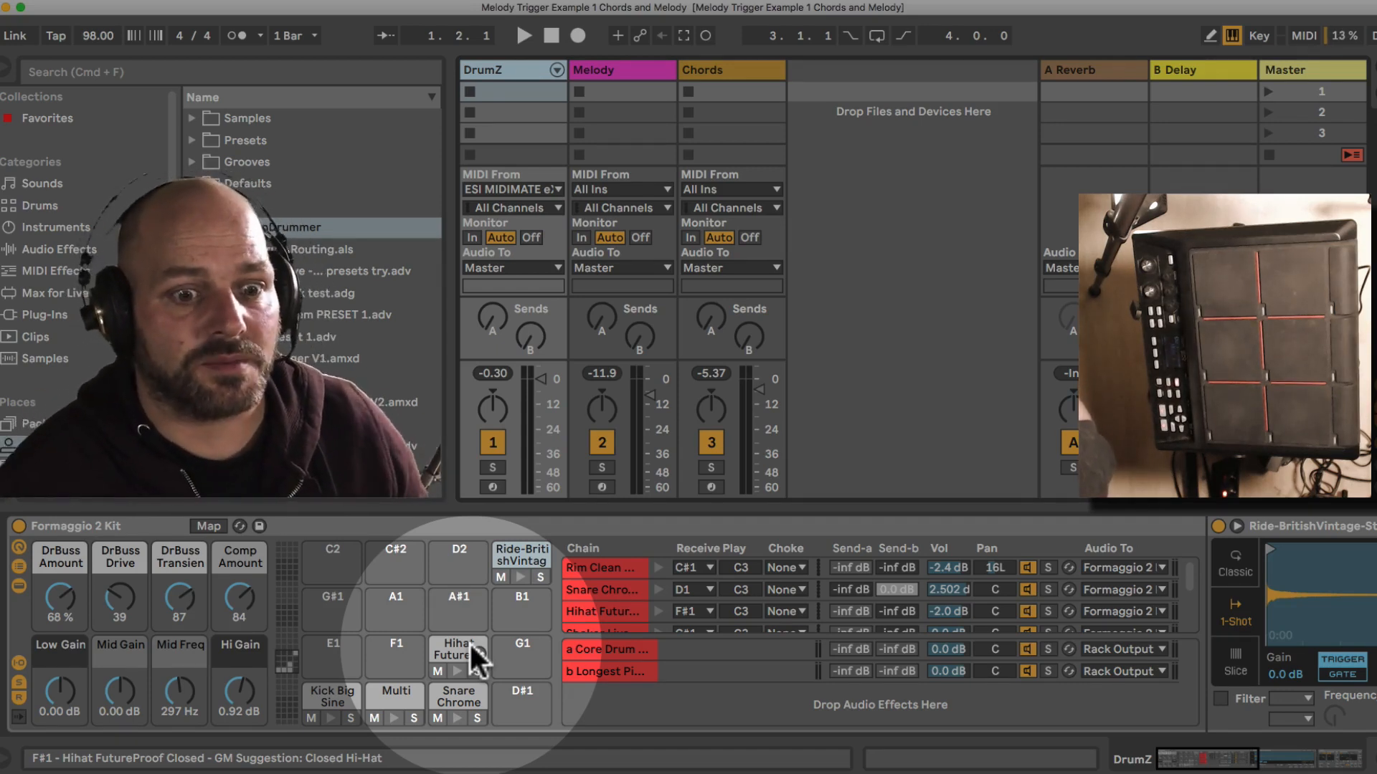
left_click(629, 86)
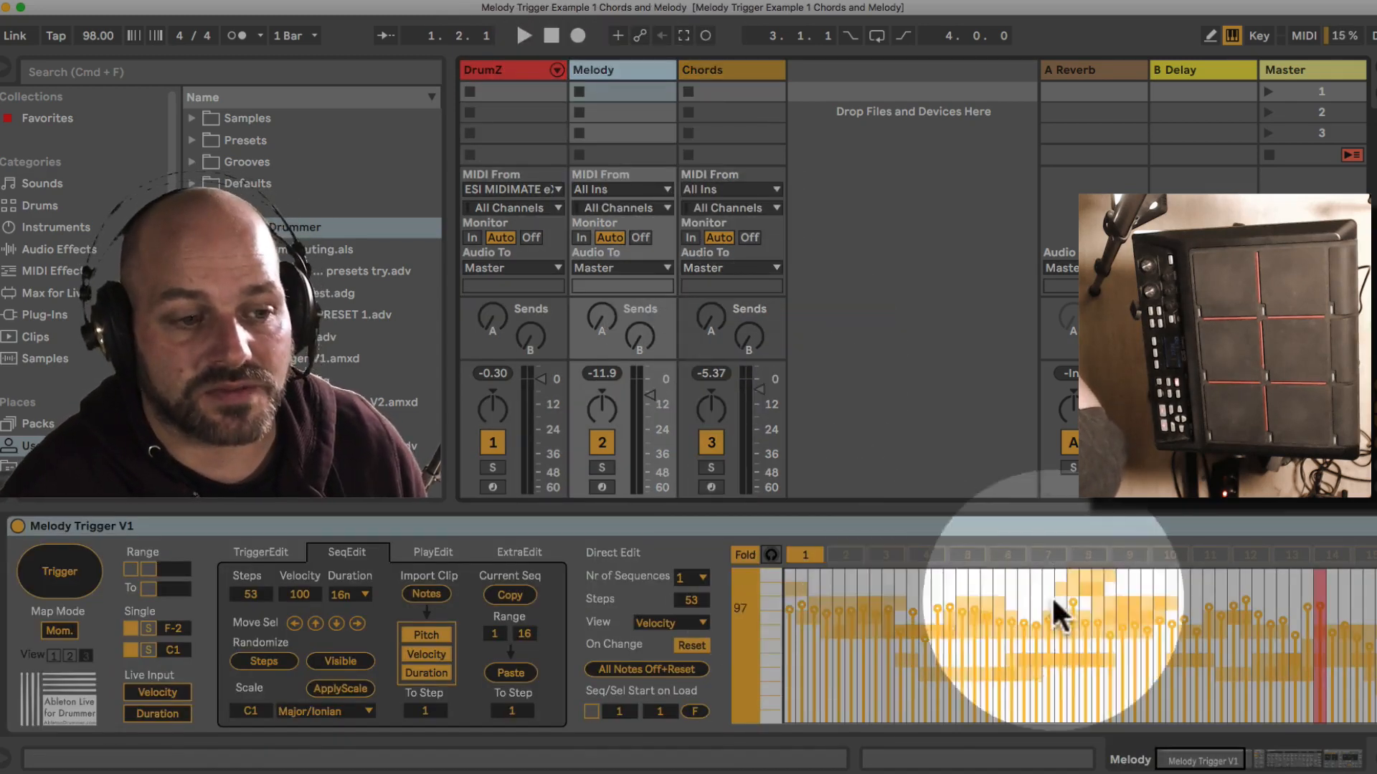
left_click_drag(1209, 754, 1282, 756)
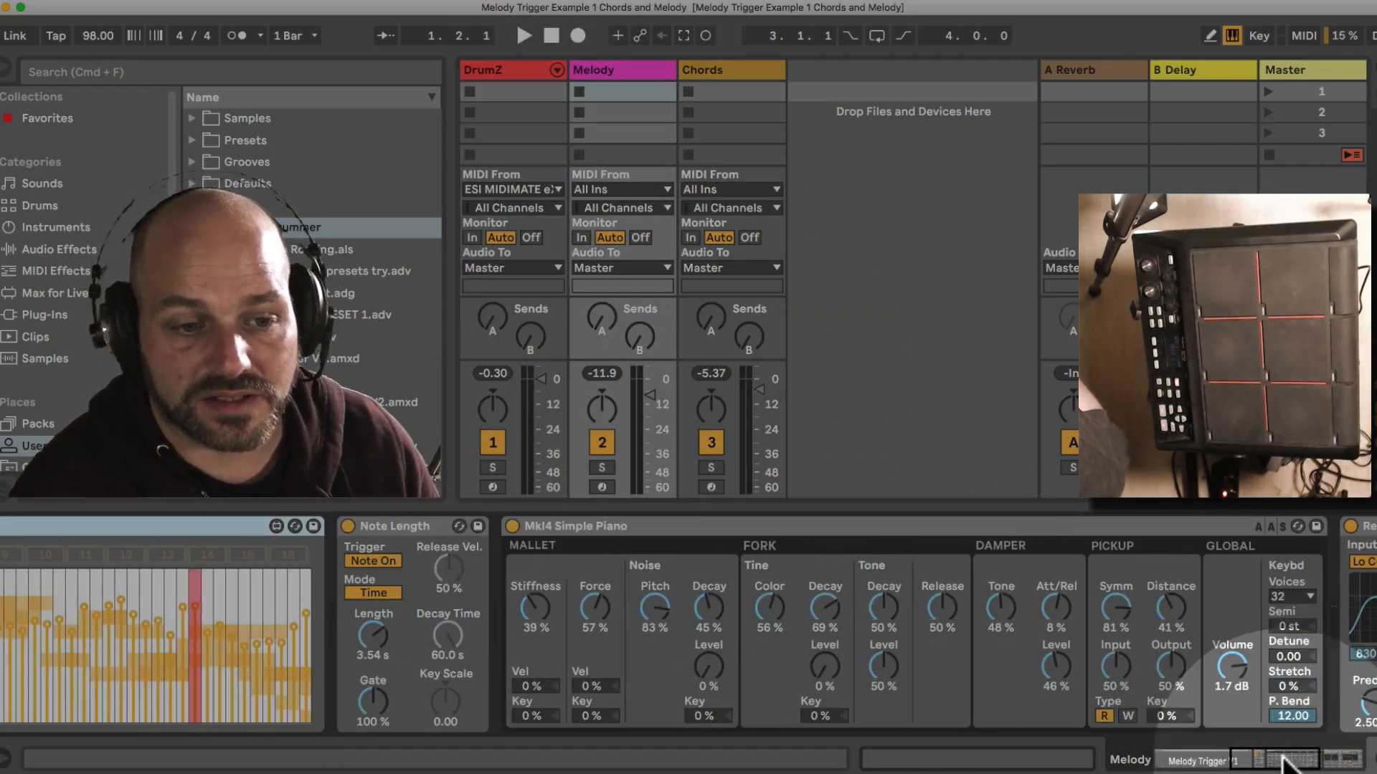
left_click(813, 520)
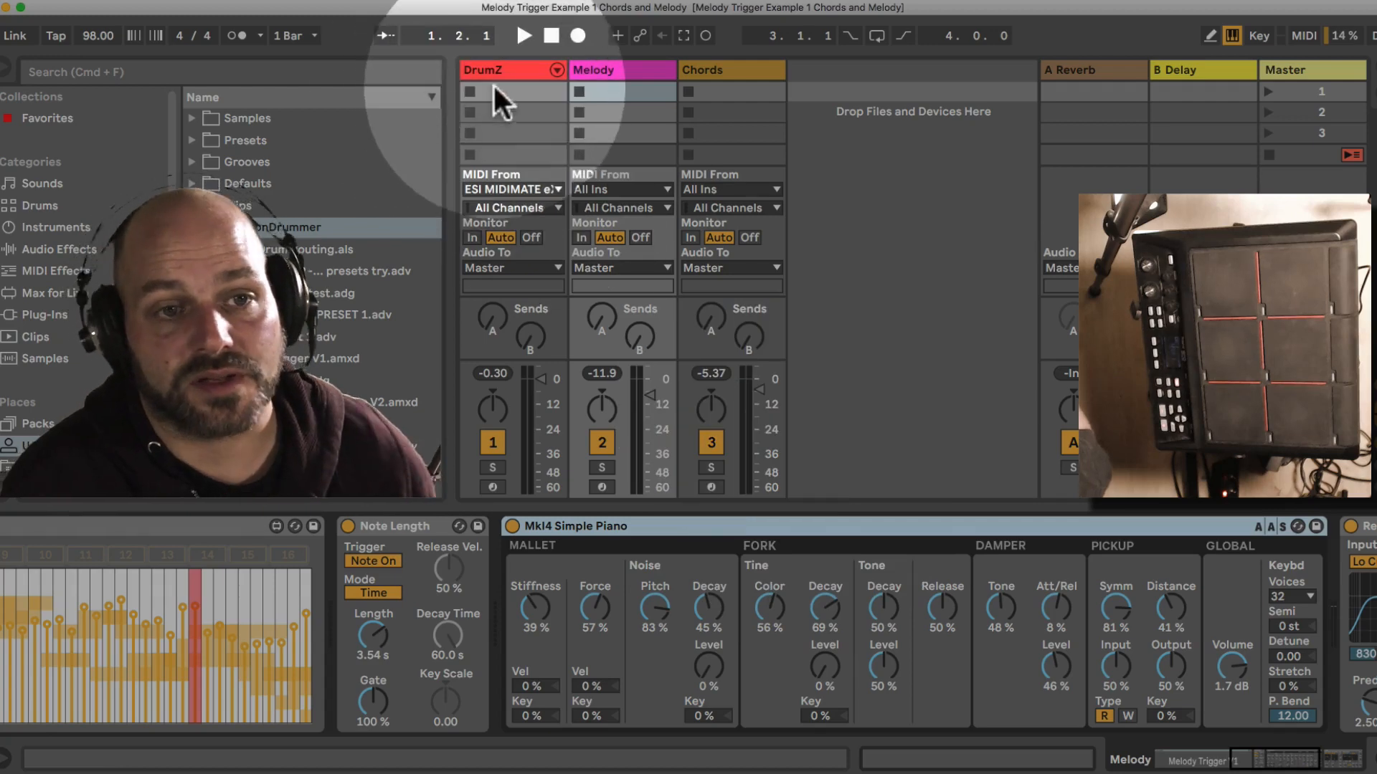
left_click(494, 69)
left_click(601, 70)
left_click(729, 72)
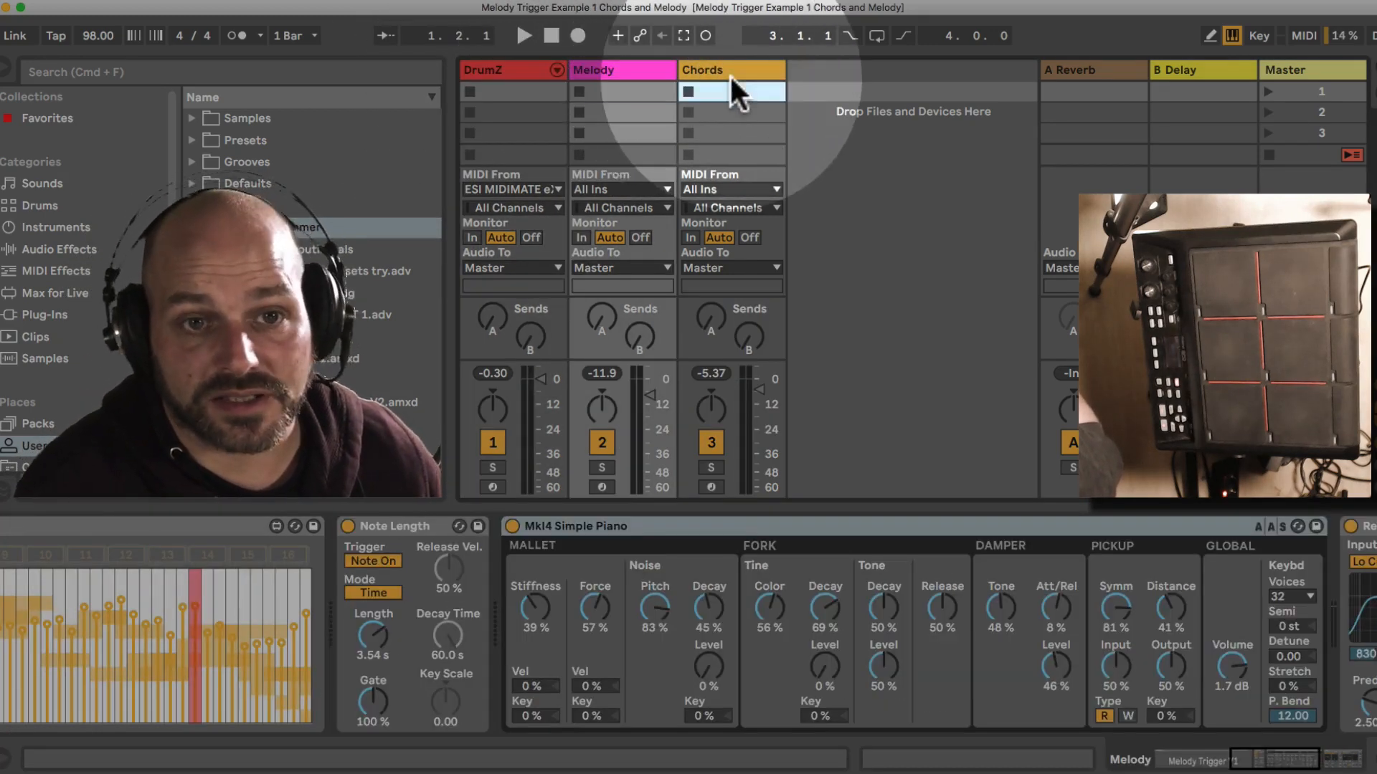
Arm the DrumZ track for recording and review the sources available for its MIDI input.
left_click(489, 67)
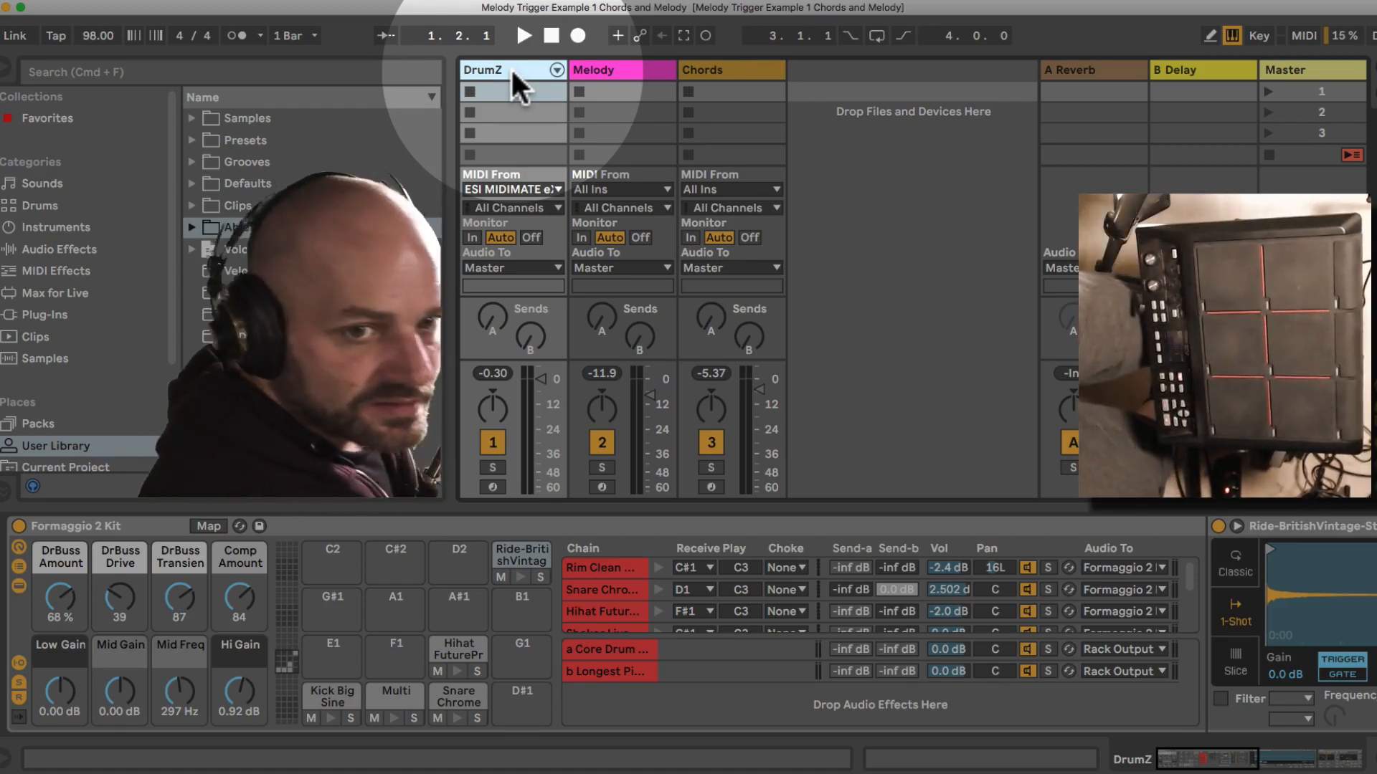
left_click(492, 485)
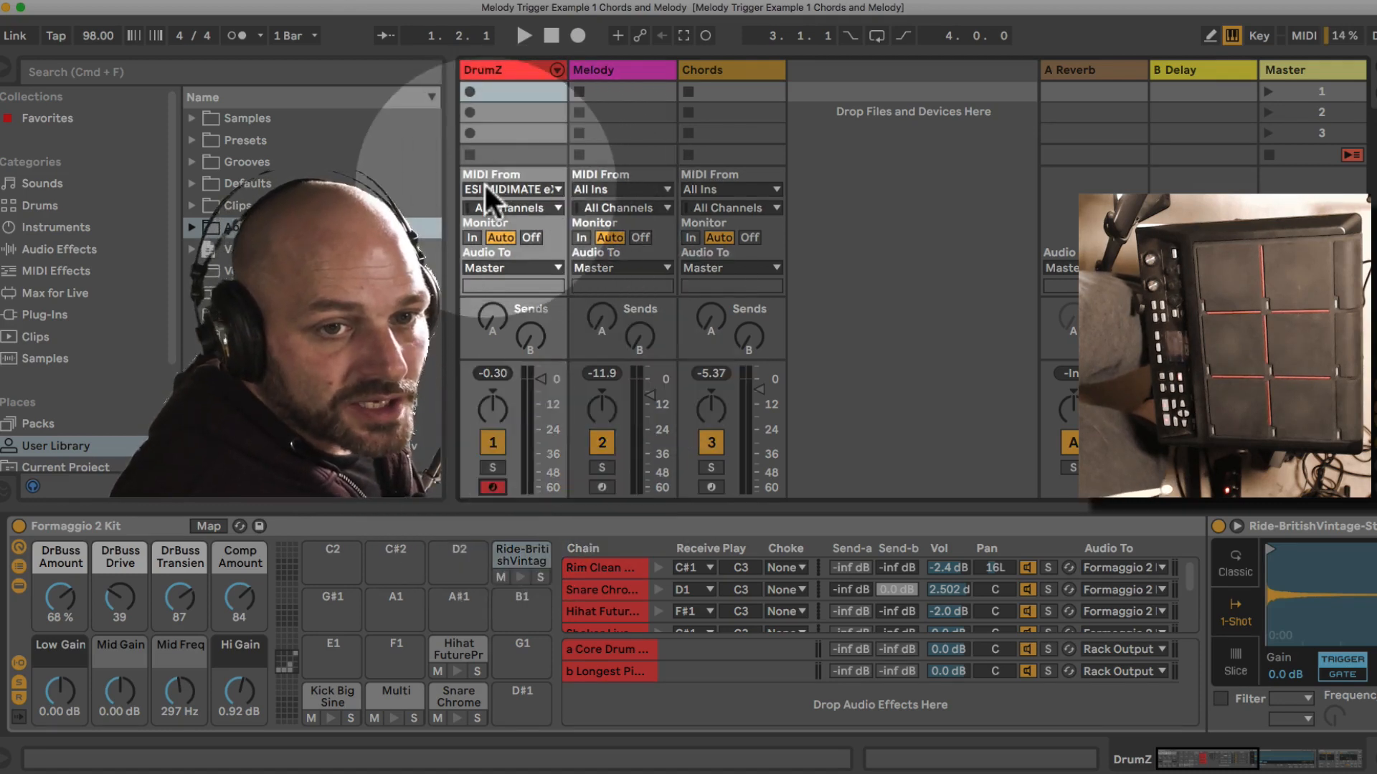
left_click(485, 189)
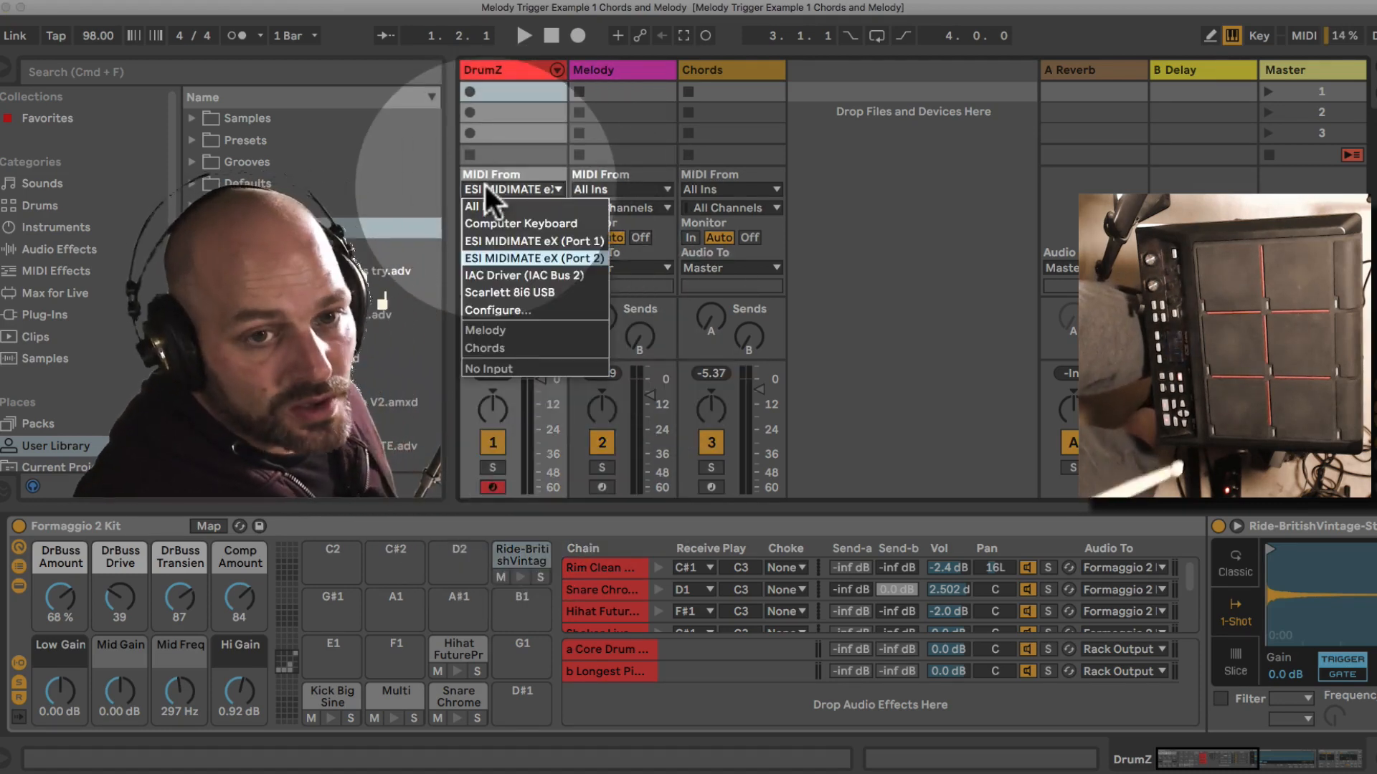
left_click(485, 186)
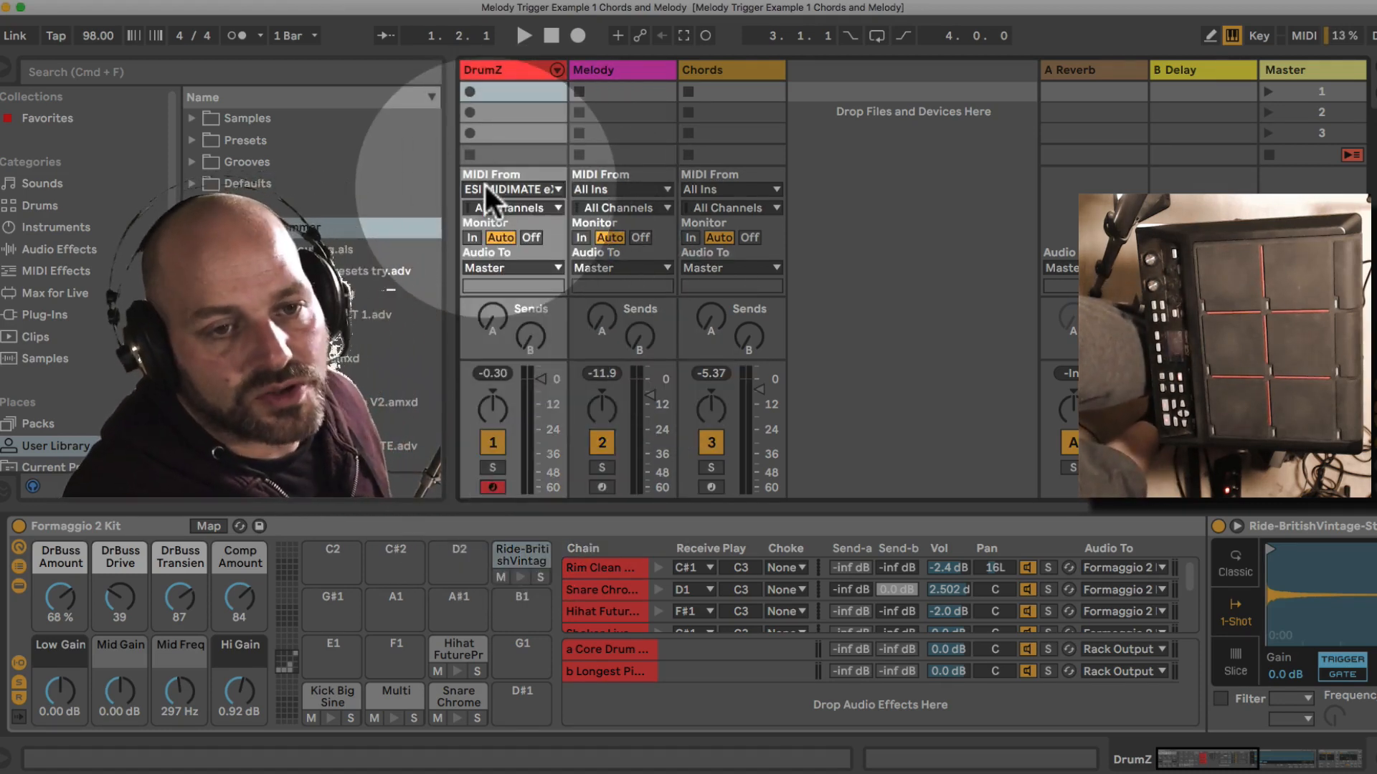
left_click(485, 186)
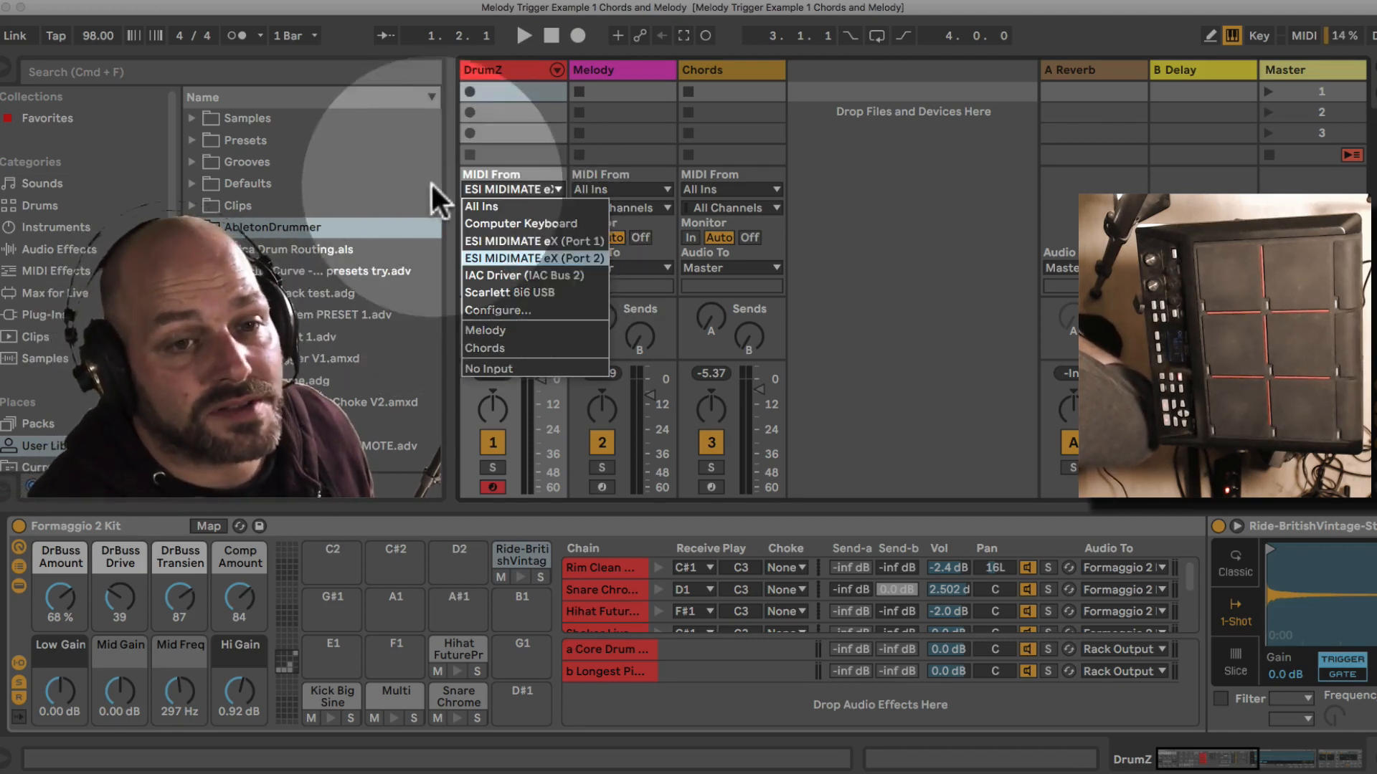
left_click(493, 183)
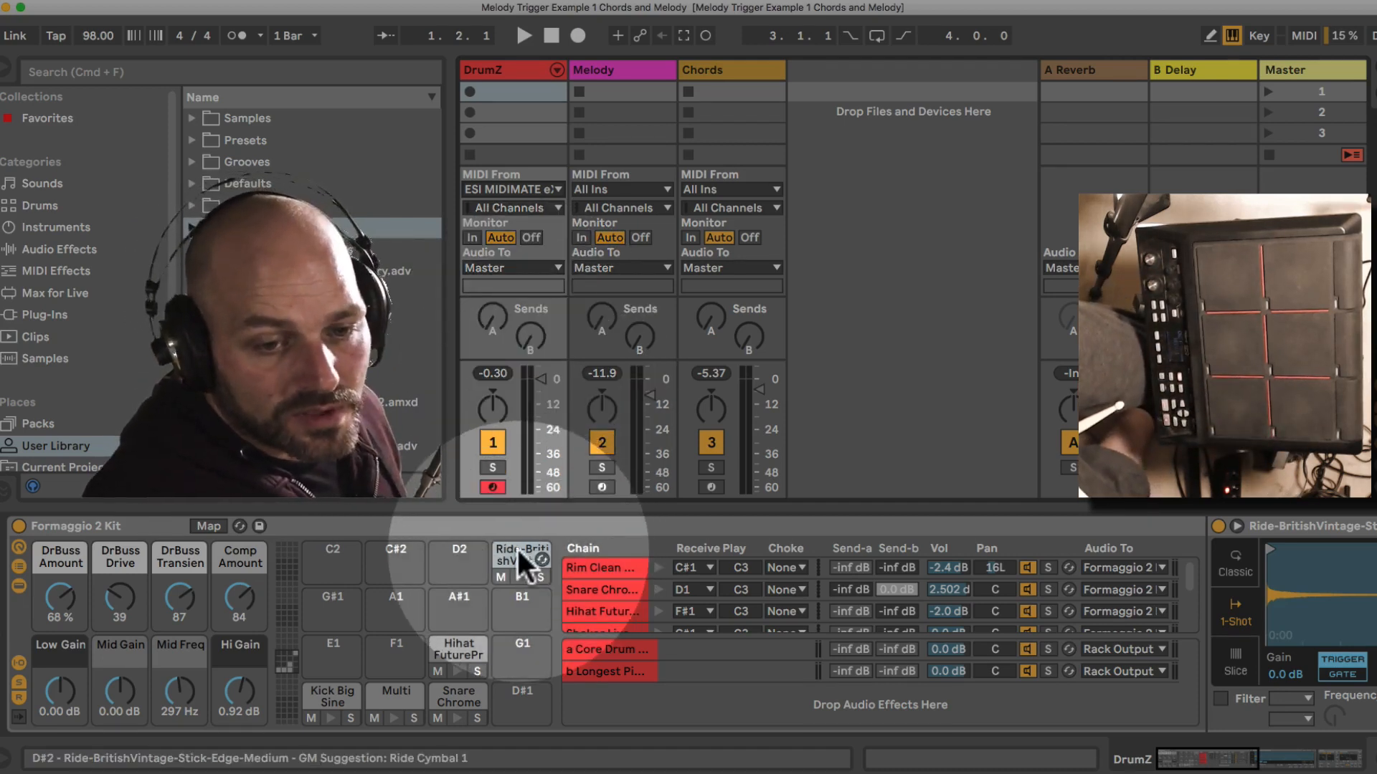
Preview the Ride-BritishVintage sample, try it on the C2 pad of the Formaggio 2 Kit, and return it to D#2.
left_click(517, 550)
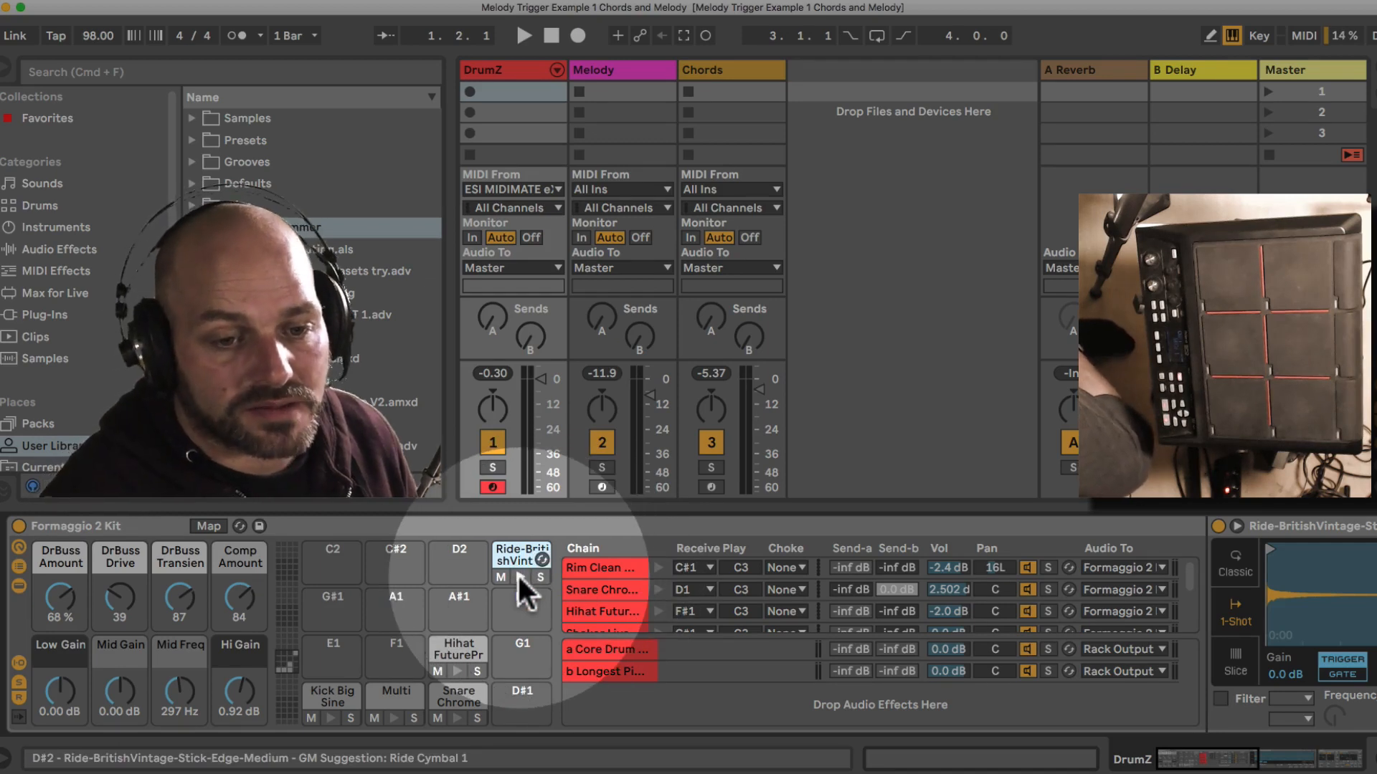
left_click(518, 574)
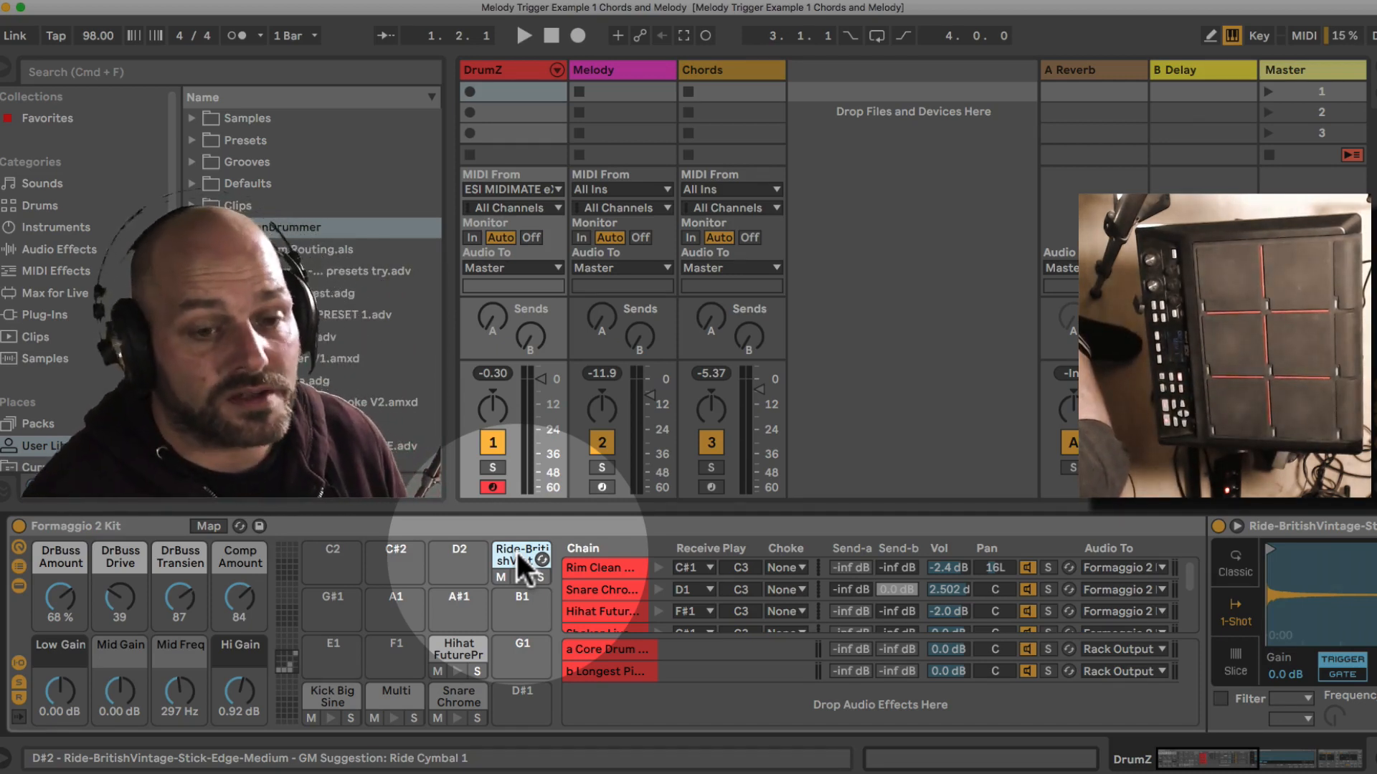
left_click_drag(518, 552, 343, 552)
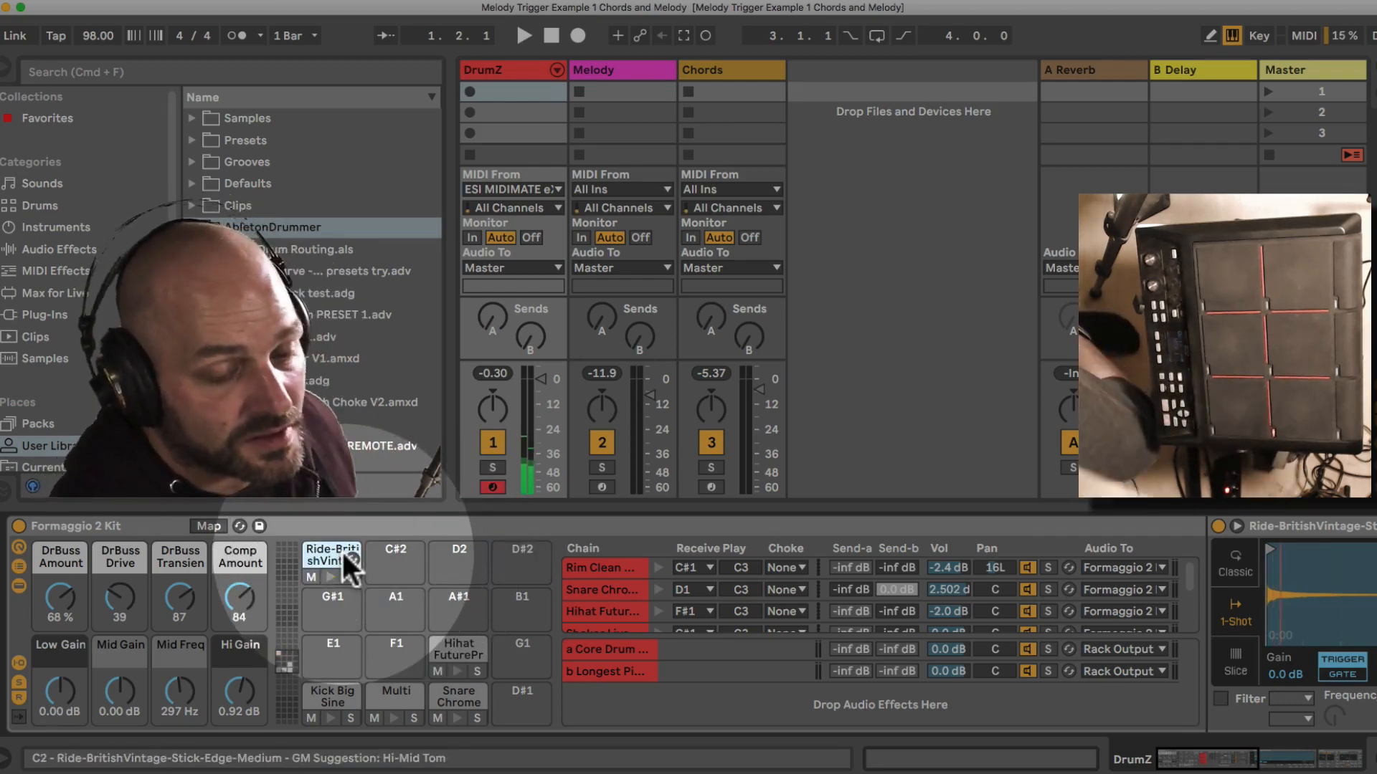
left_click_drag(343, 552, 506, 553)
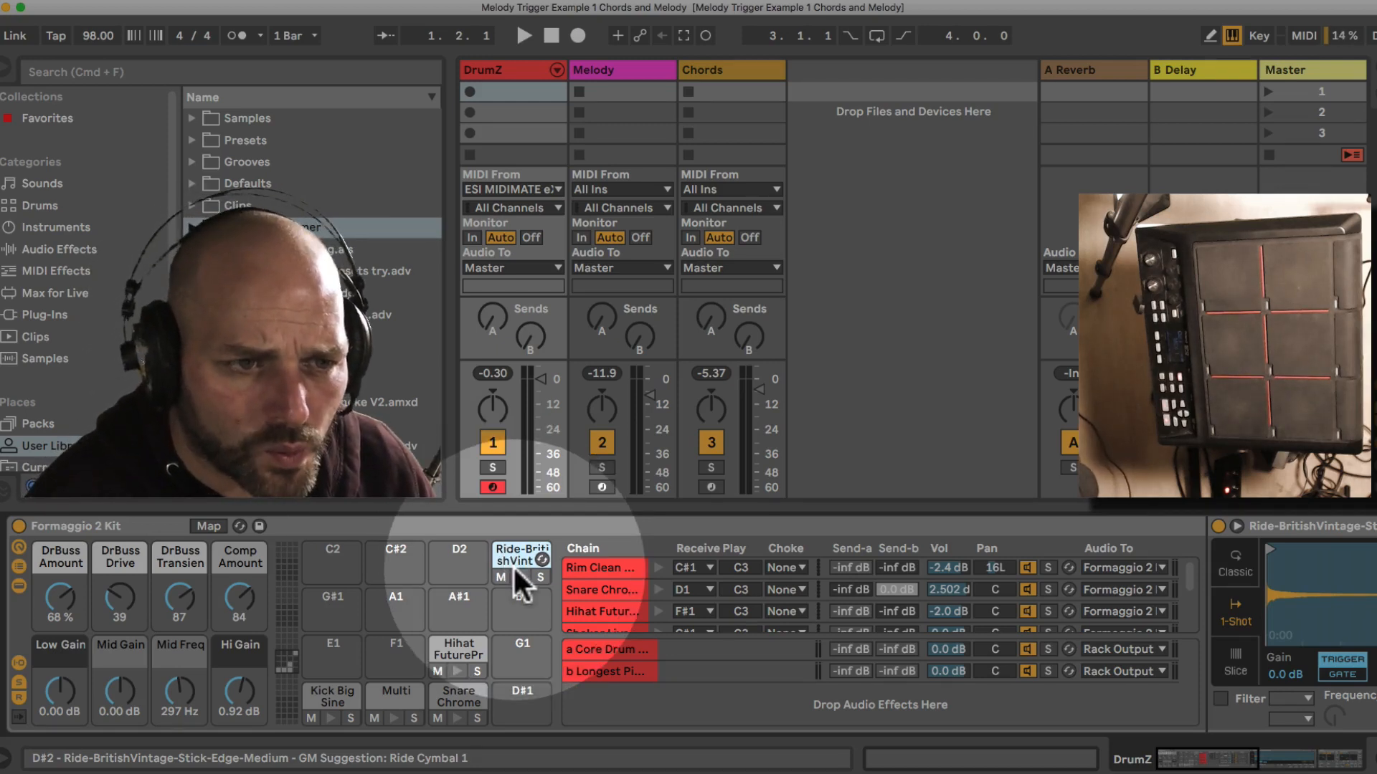
Insert Drumrack Tuner V3 2019 from the AbletonDrummer folder ahead of the Formaggio 2 Kit on the DrumZ track.
left_click(191, 226)
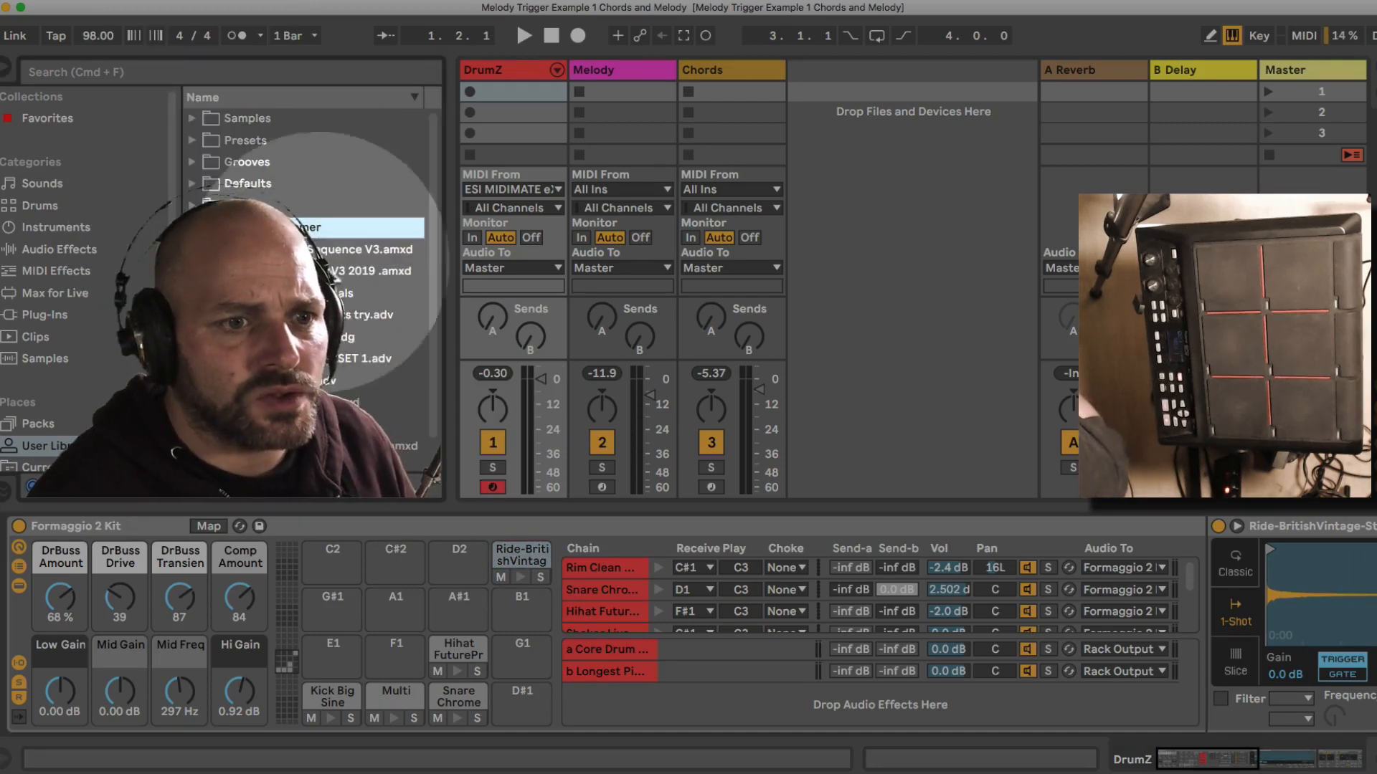
mouse_move(373, 270)
left_mouse_down()
mouse_move(39, 571)
mouse_move(24, 554)
left_mouse_up()
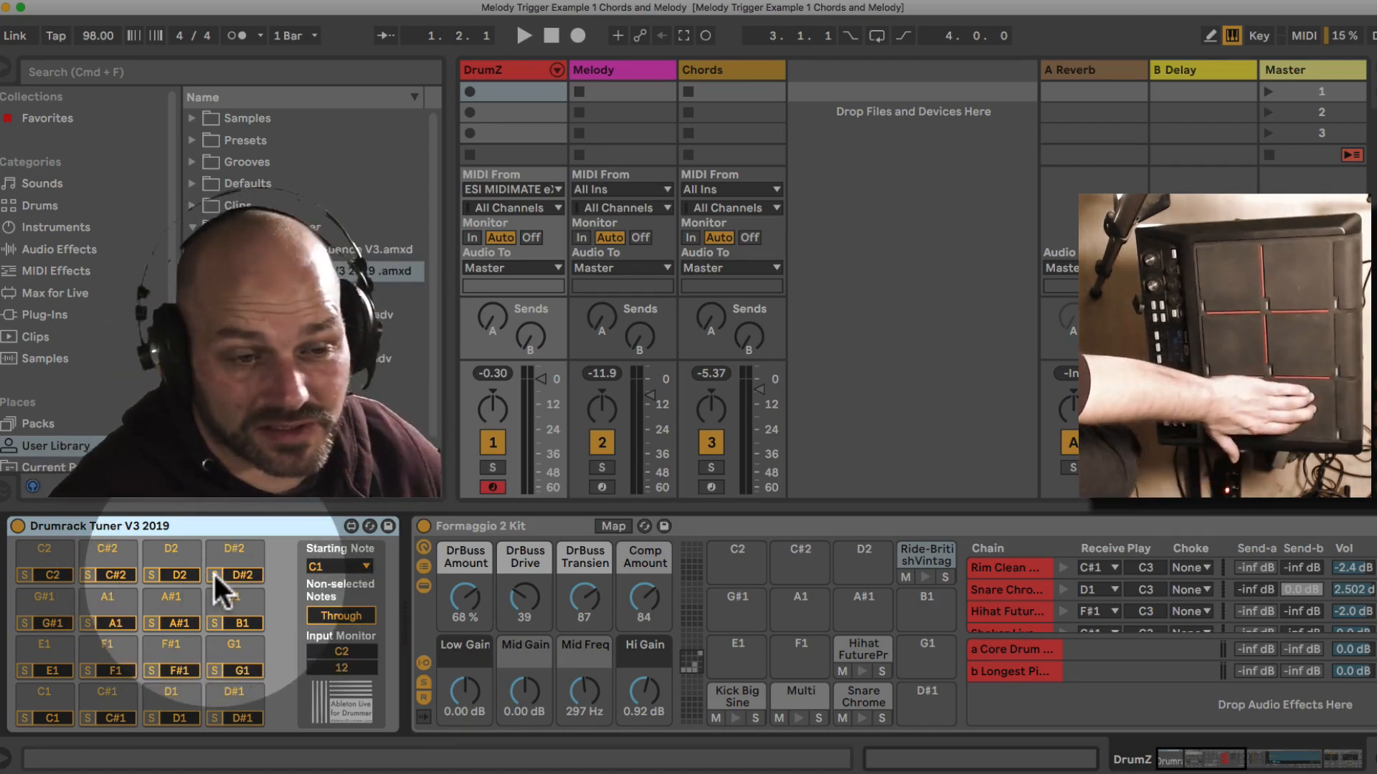
Assign input note C2 to the Drumrack Tuner's D#2 pad and G8 to its C2 pad, and collapse the device.
left_click(213, 574)
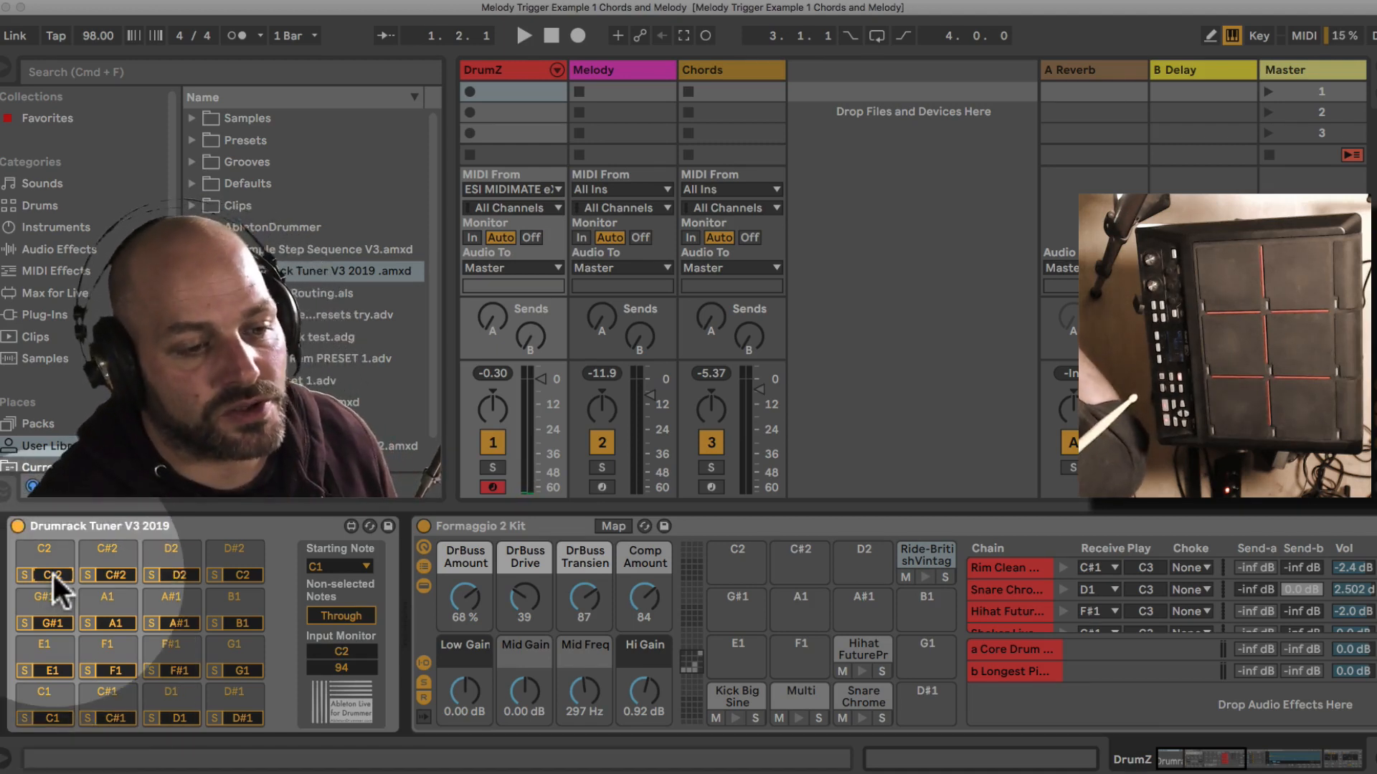
left_click_drag(53, 575, 1, 188)
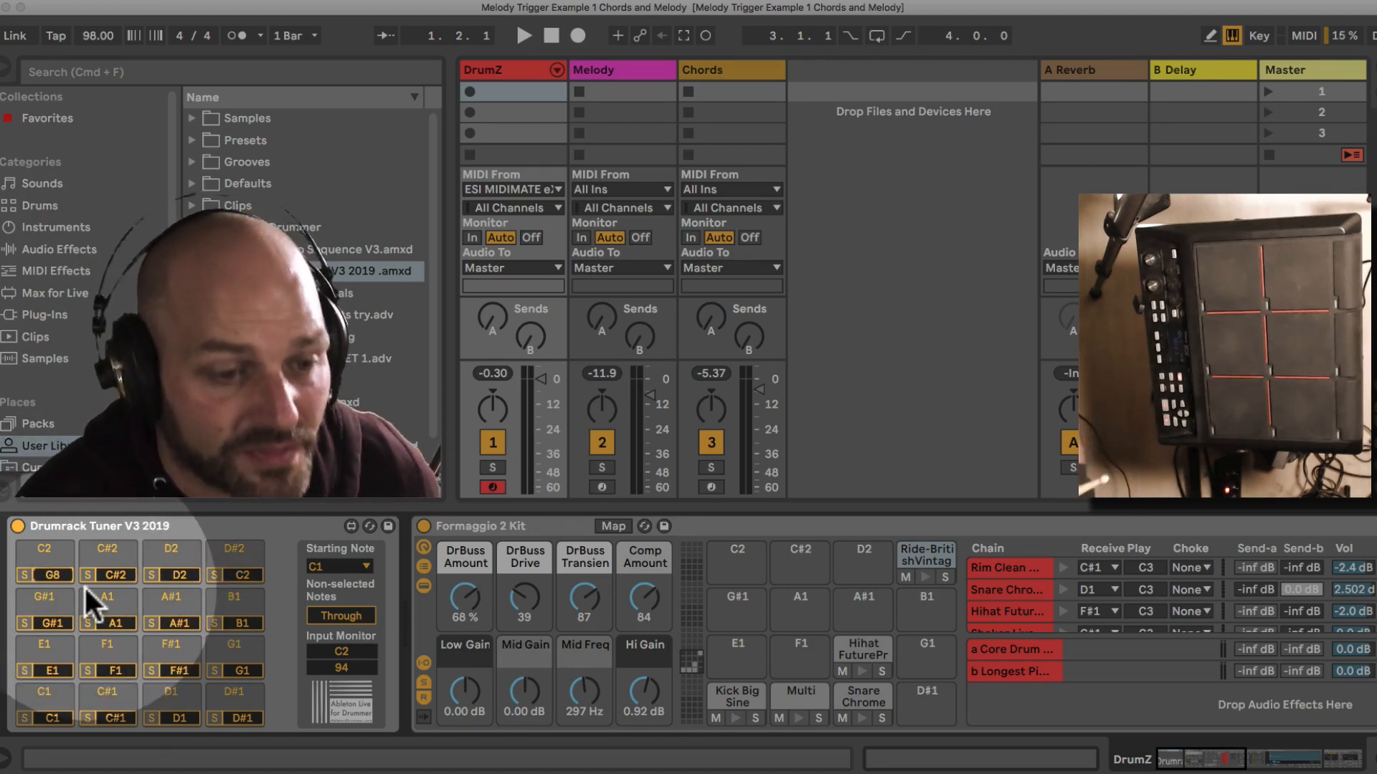
left_click(58, 524)
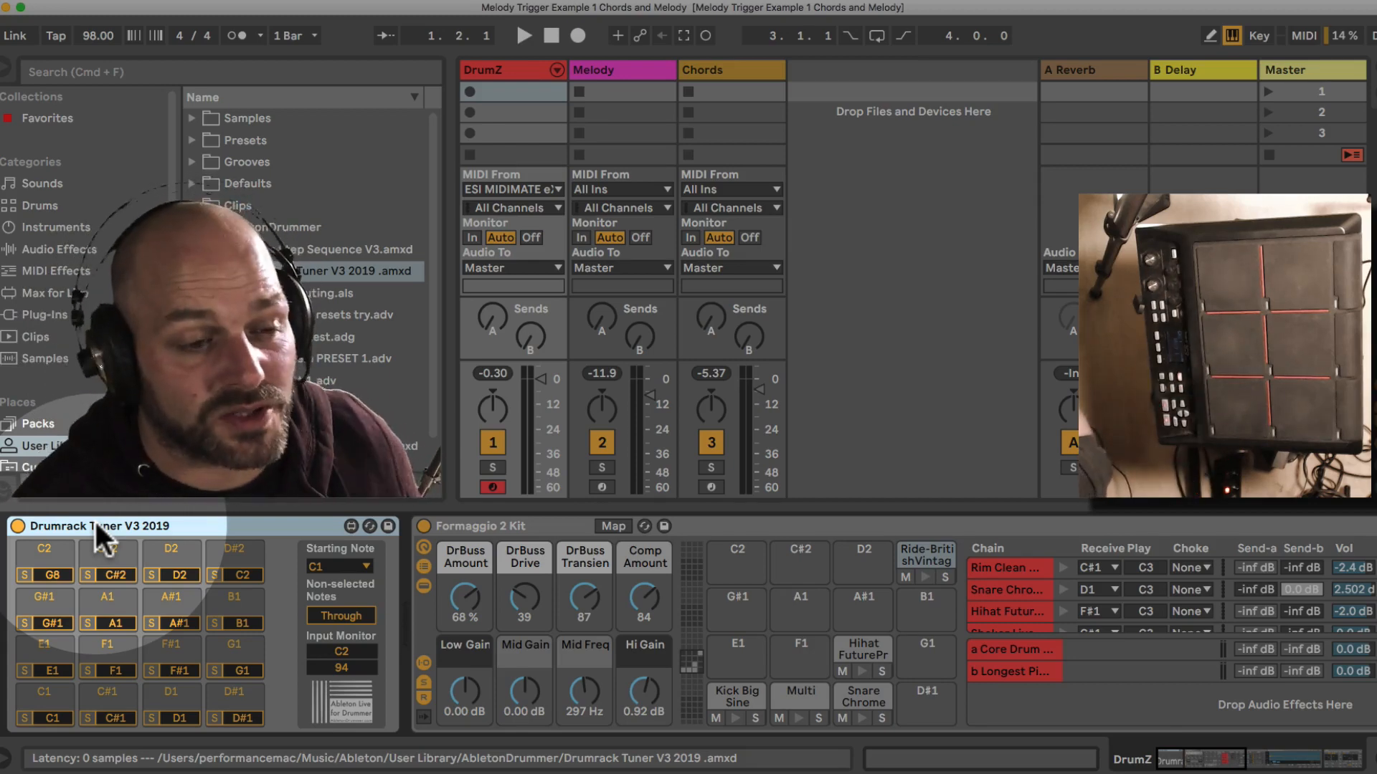
double_click(96, 526)
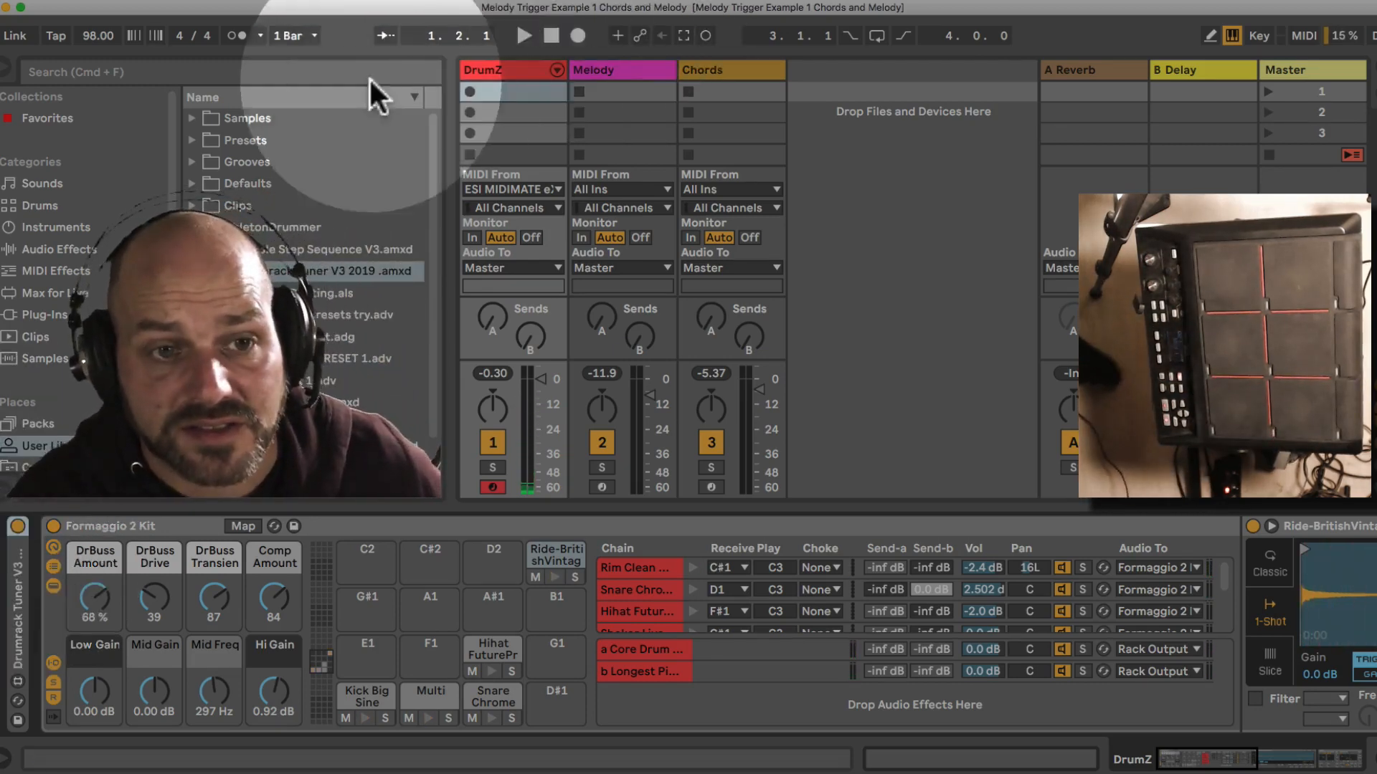
Narrow the DrumZ track in the mixer and arm the Melody track for recording.
left_click(507, 69)
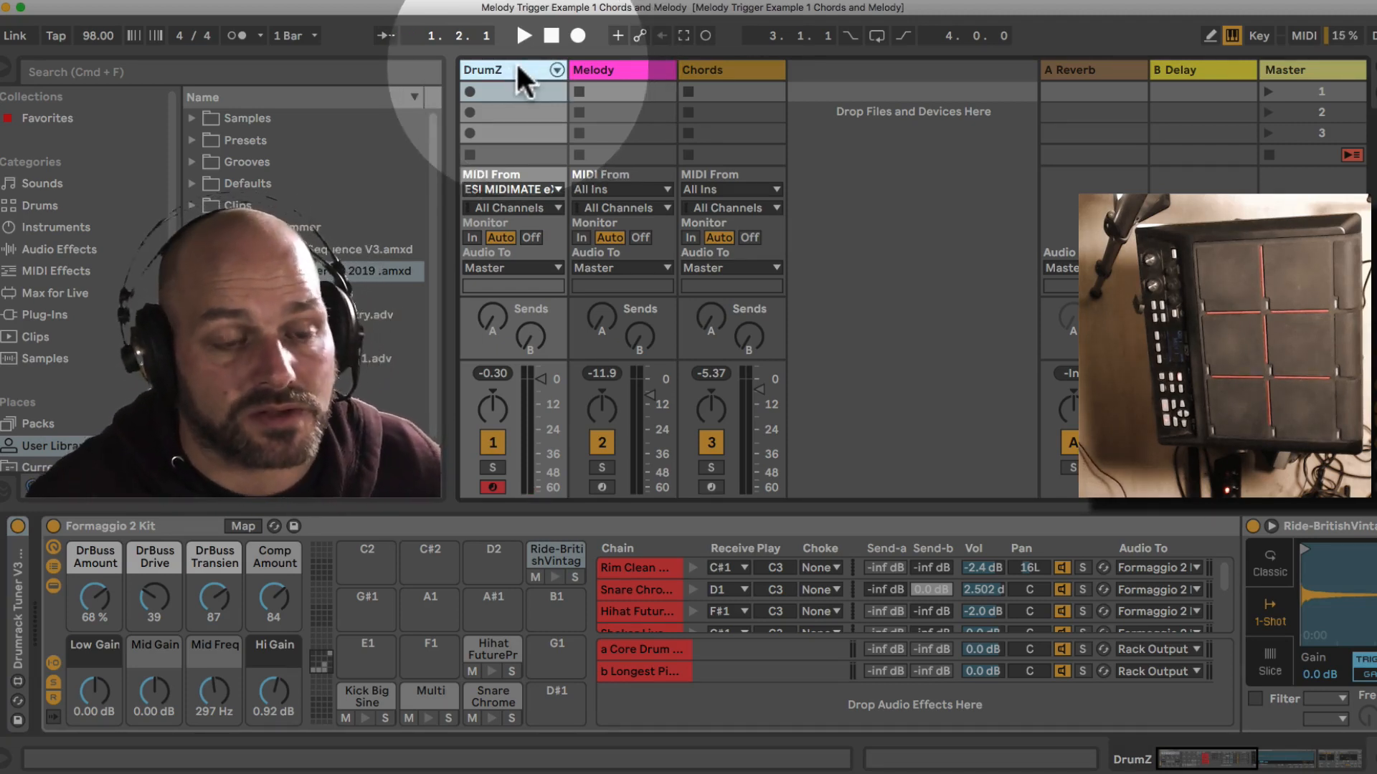
left_click_drag(565, 70, 523, 69)
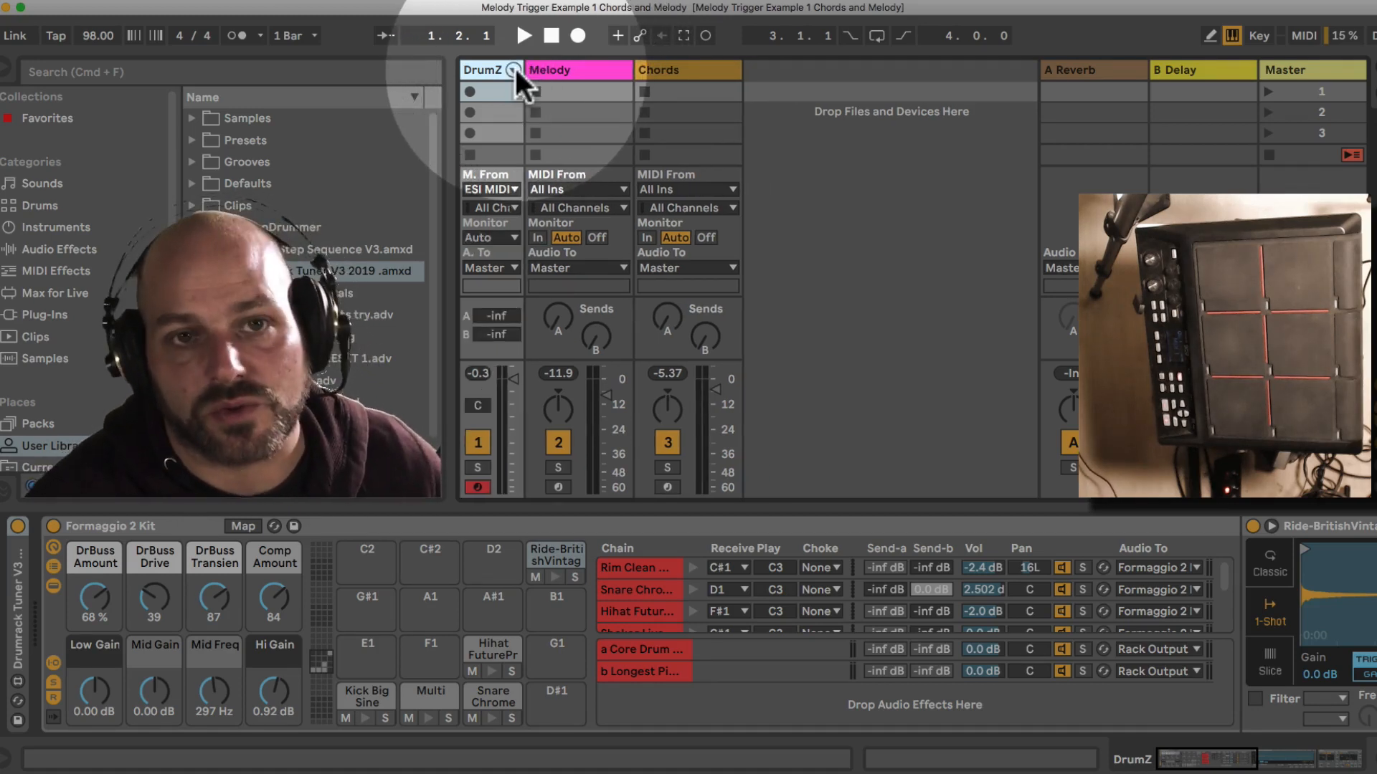
left_click(566, 65)
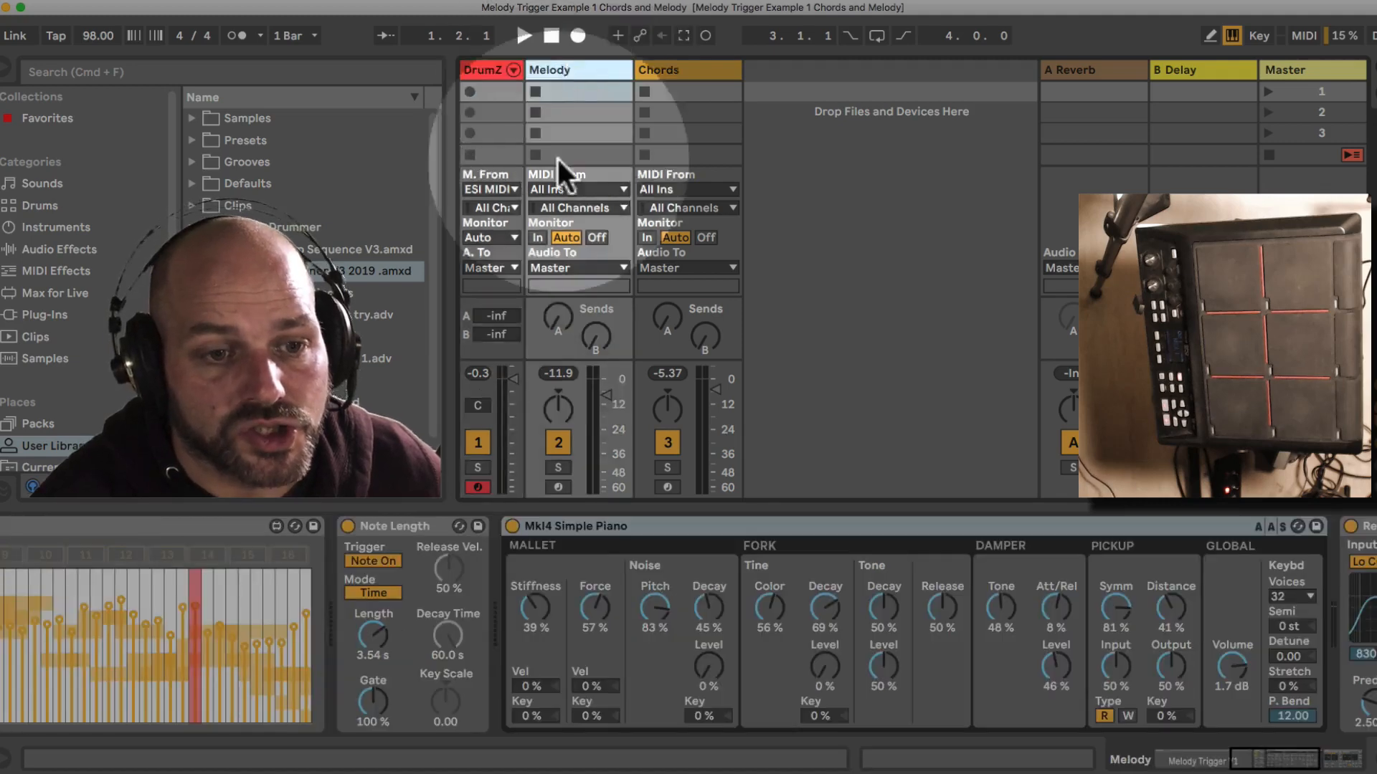
left_click(558, 487)
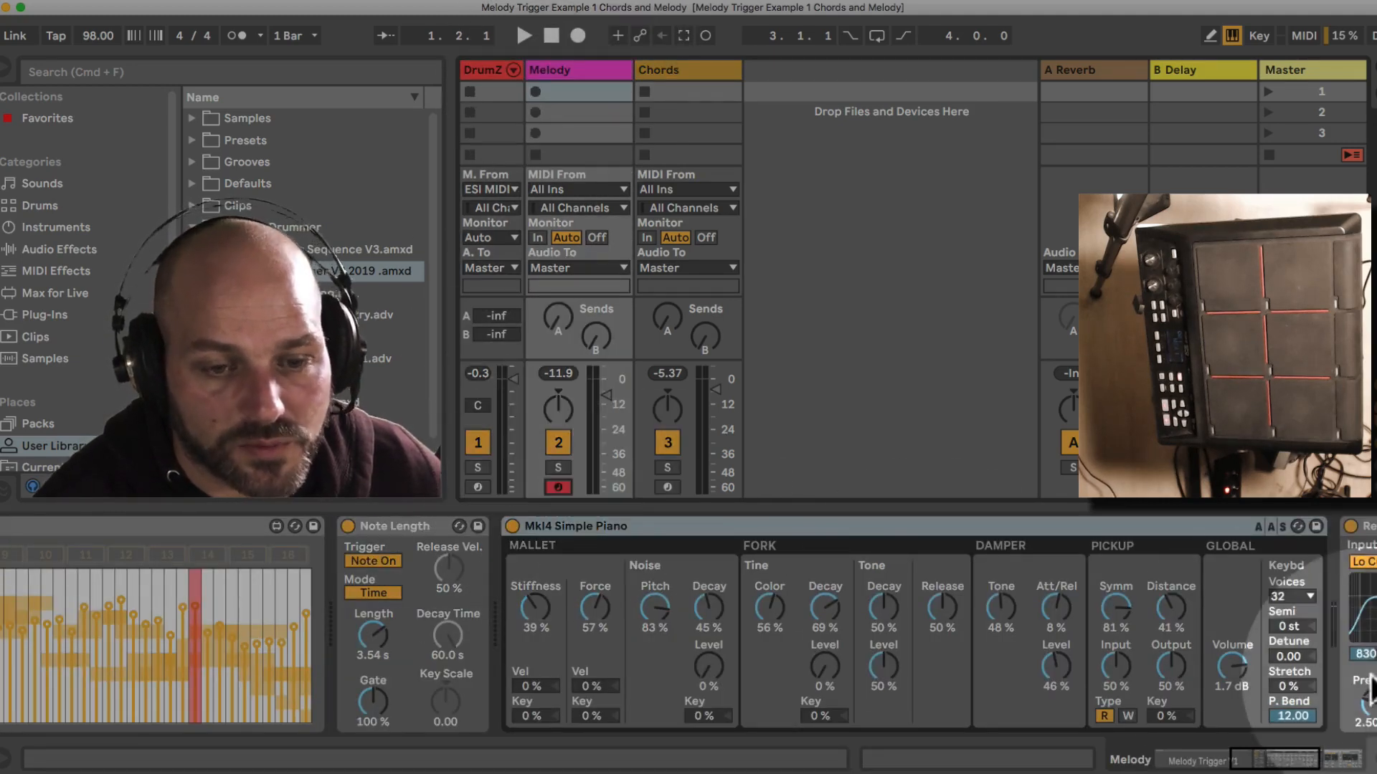
Show Melody Trigger's trigger-edit settings and look over its note sequence and the Note Length device that follows it.
left_click(1212, 760)
left_click_drag(1210, 753, 1183, 756)
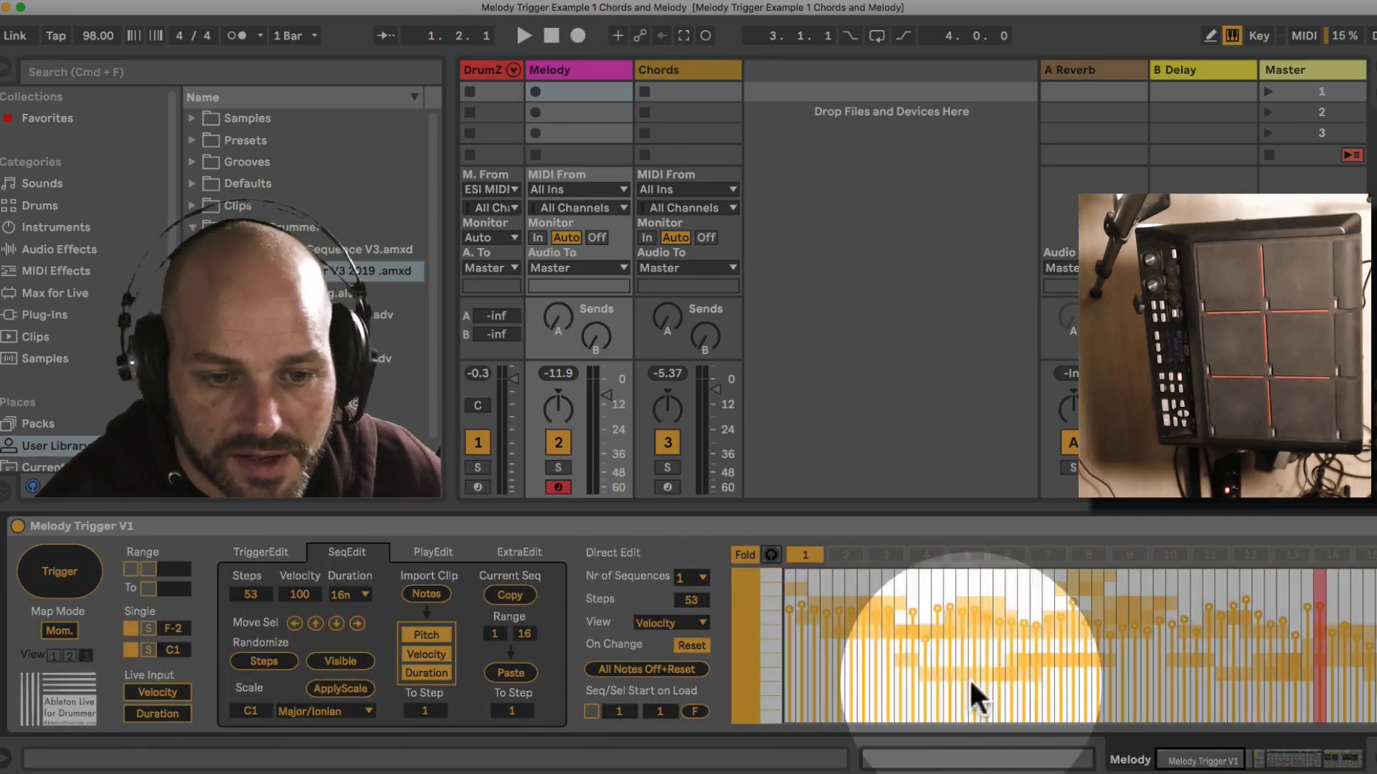
left_click(269, 546)
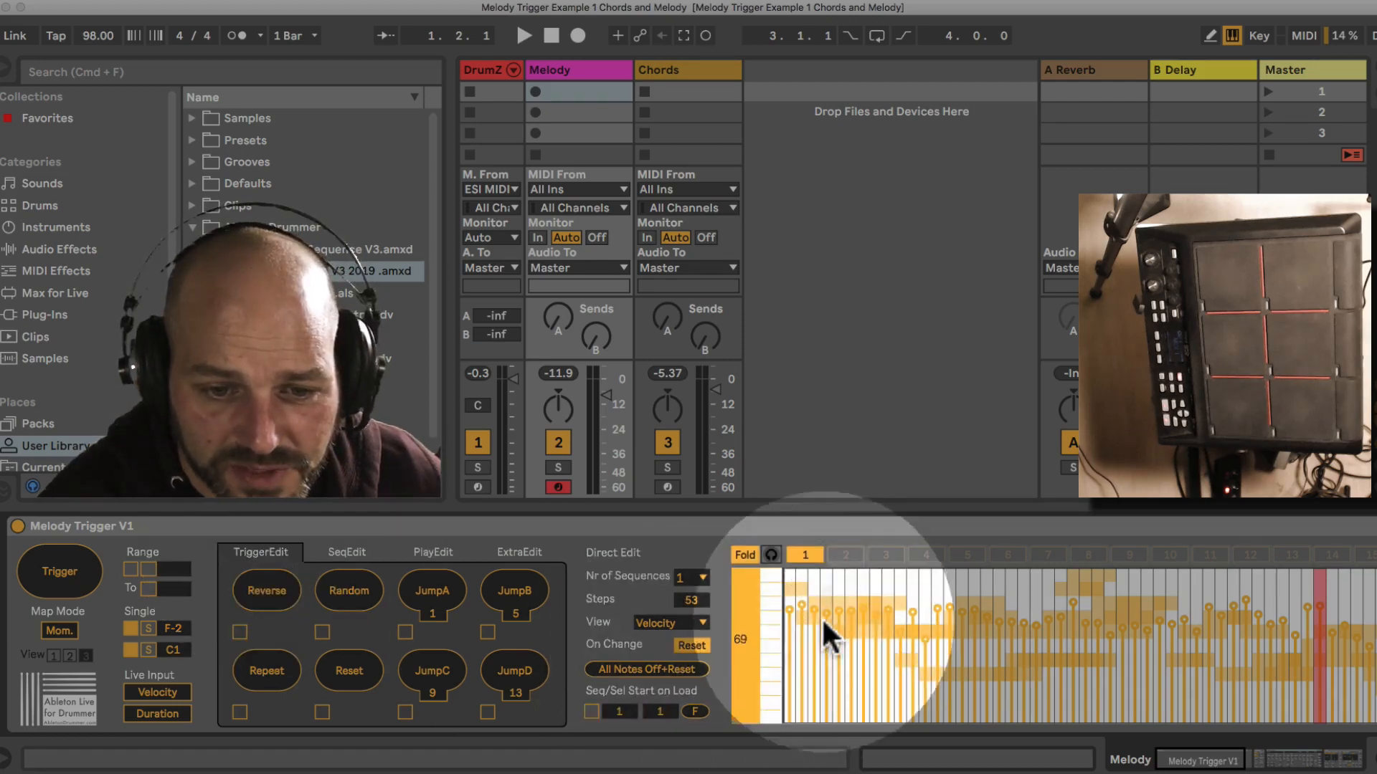
left_click_drag(1298, 764, 1217, 767)
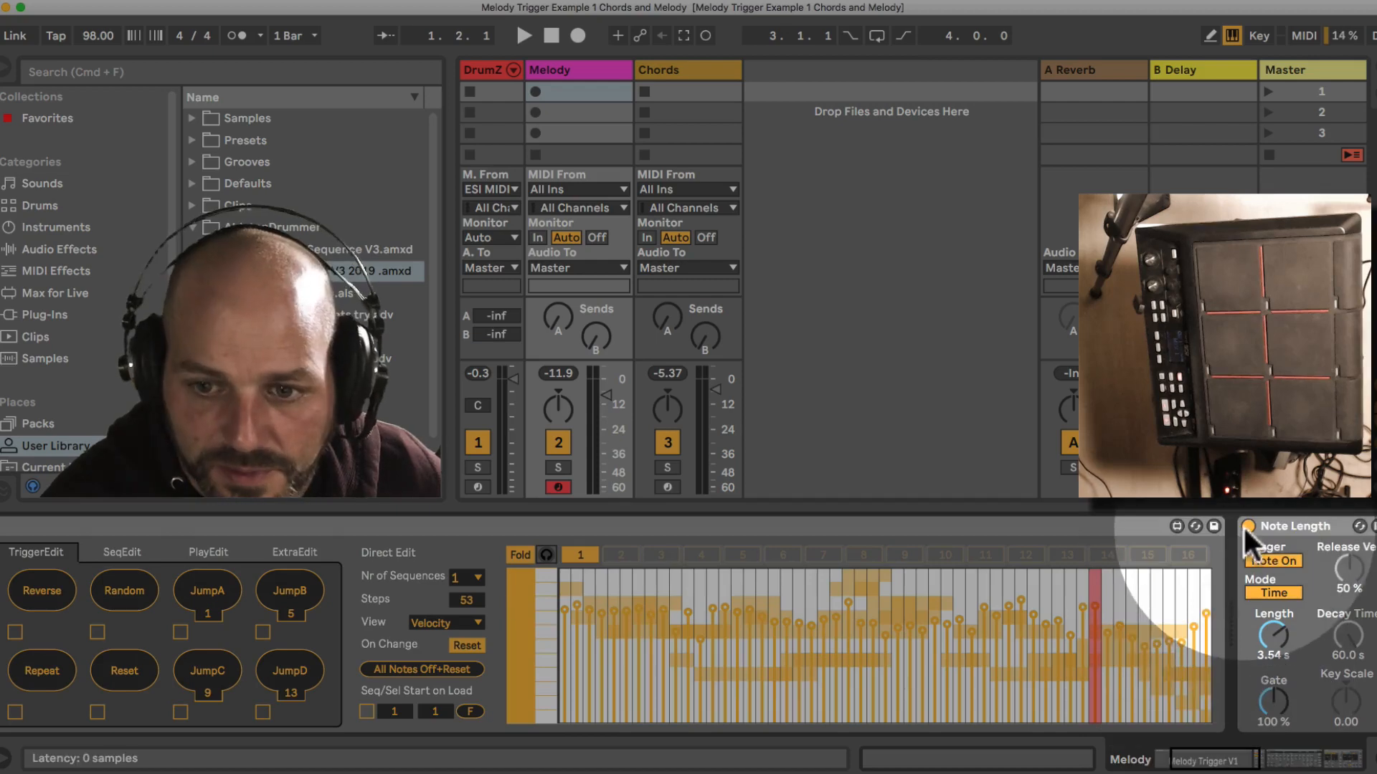
left_click_drag(1228, 759, 1161, 771)
left_click(668, 524)
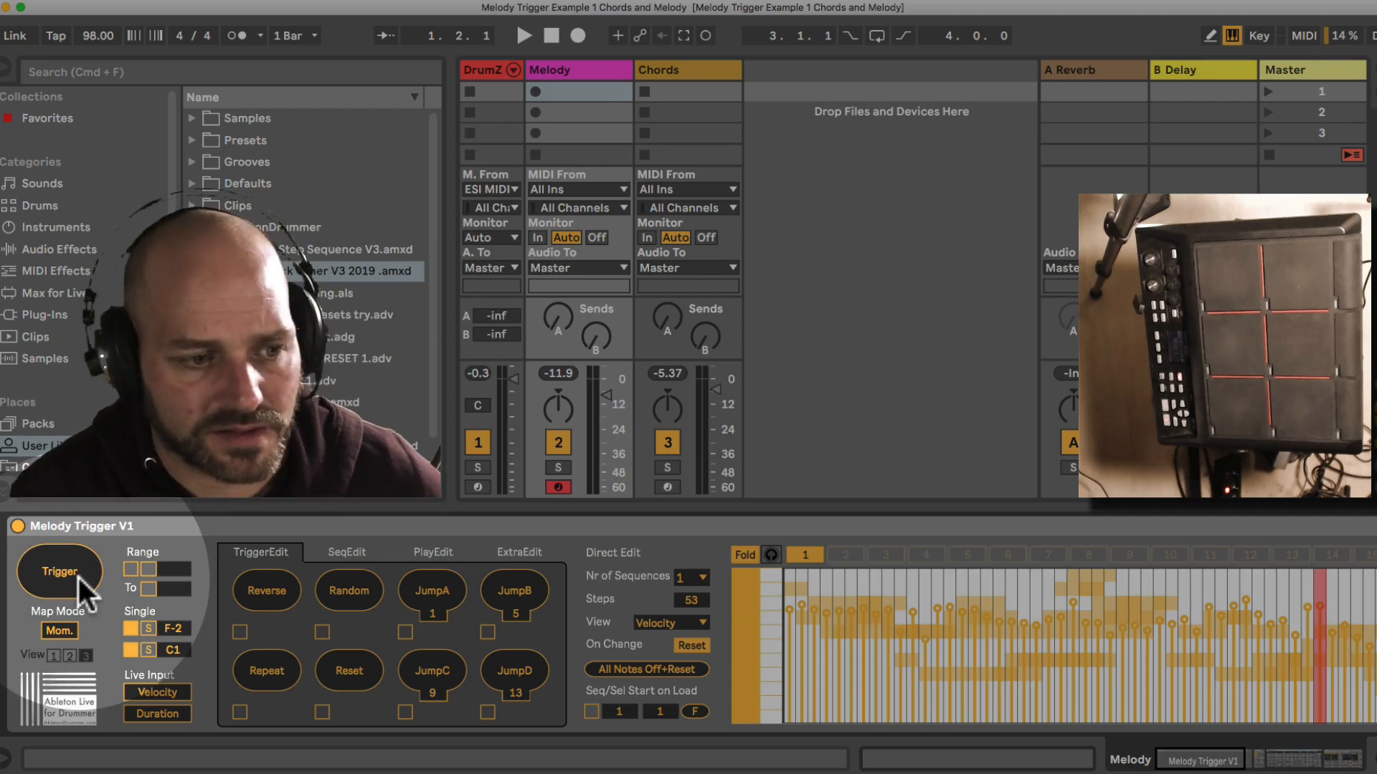
Manually trigger steps of the Melody track's note sequence in Melody Trigger to hear them play.
left_click(79, 577)
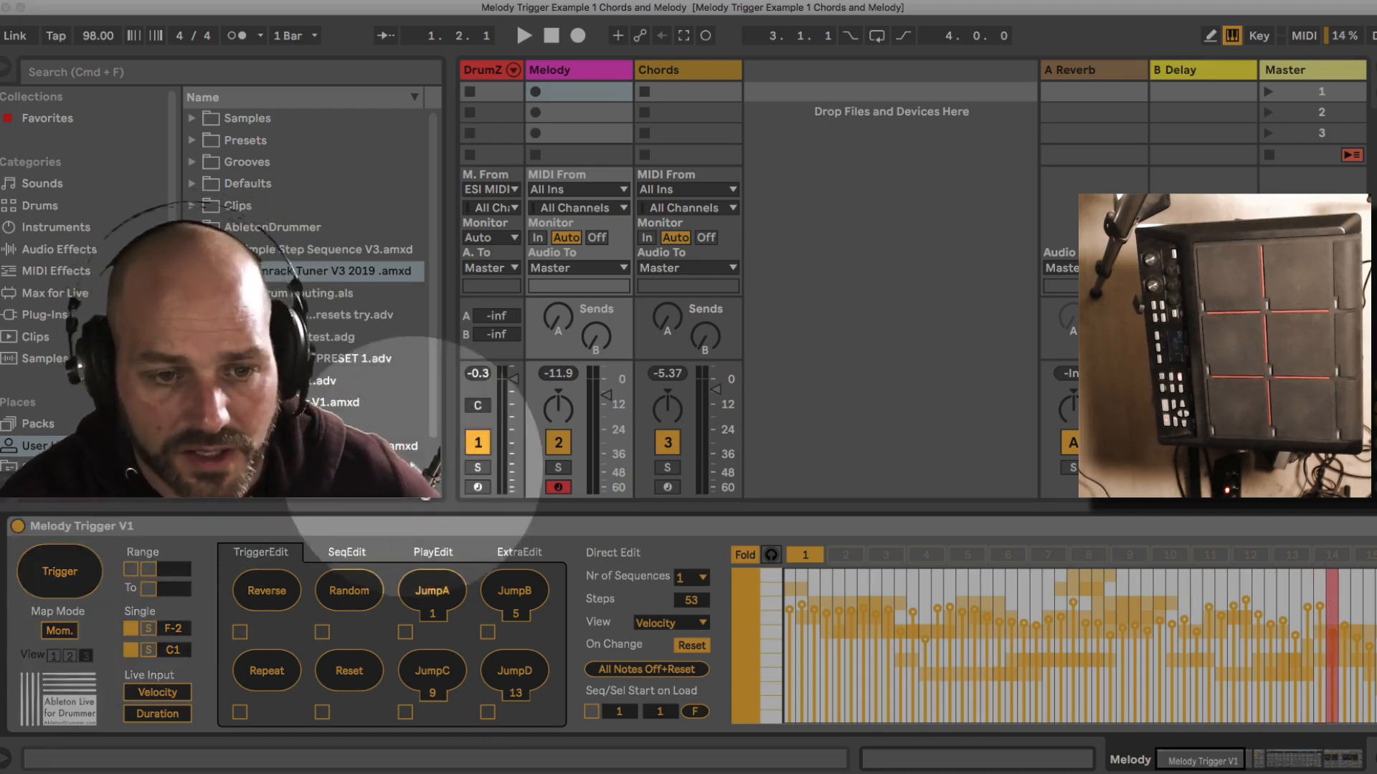
left_click_drag(1235, 759, 1087, 761)
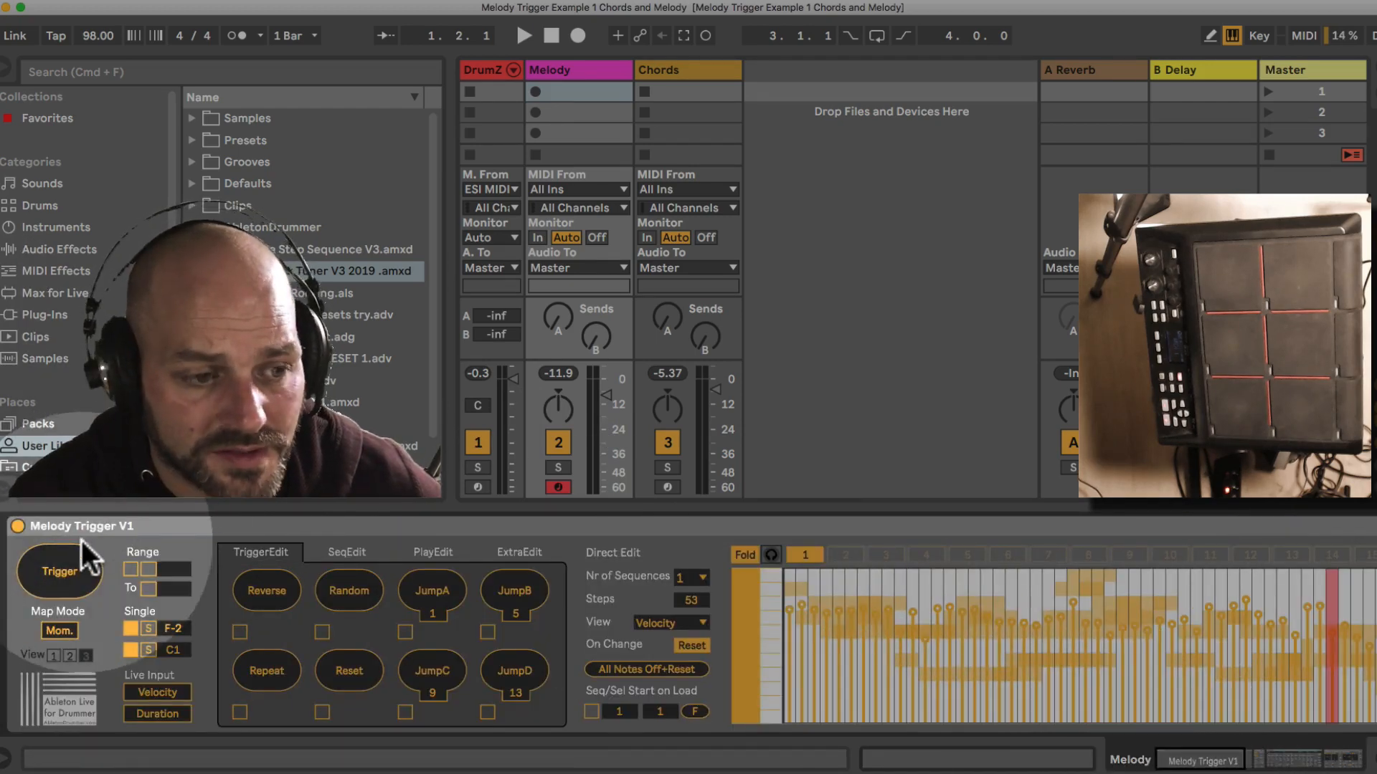
left_click(64, 573)
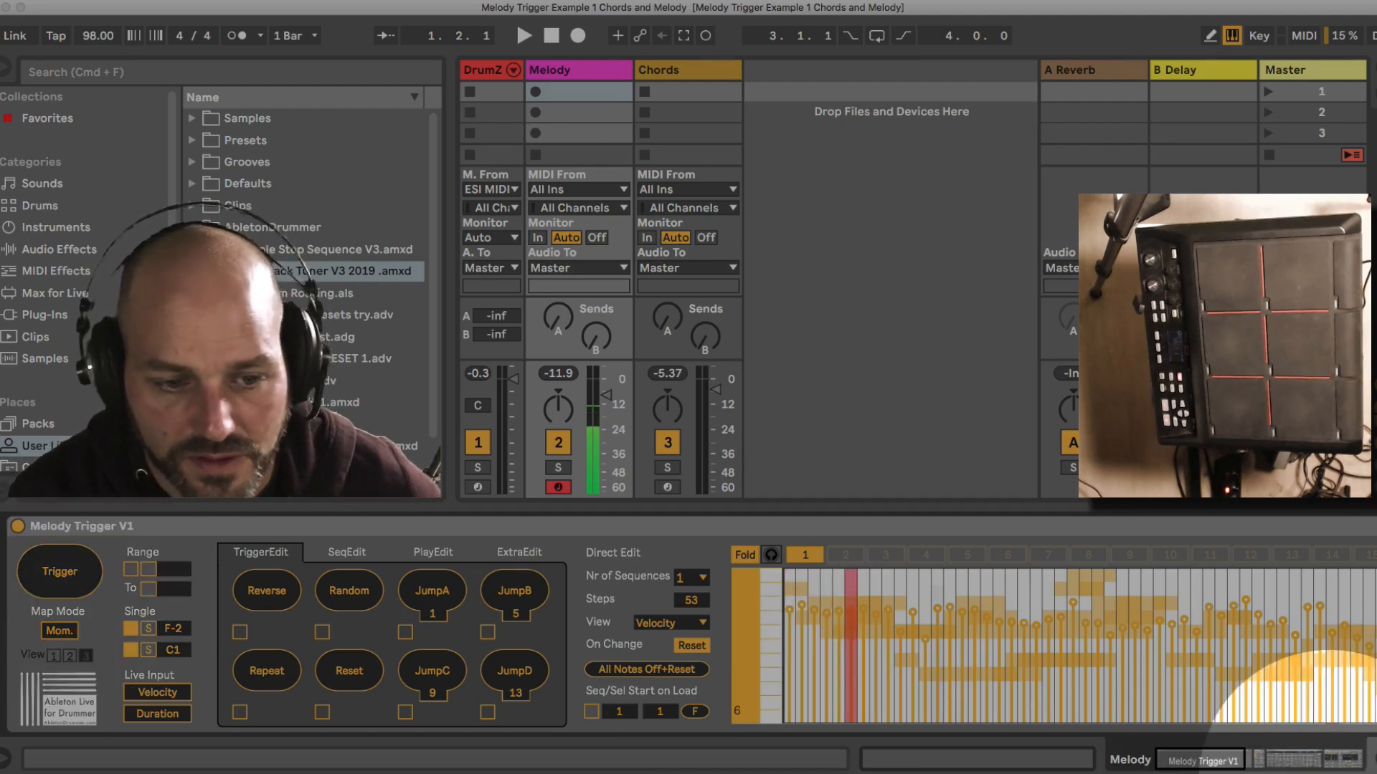
Switch Melody Trigger's sequence view to Pitch and look over the melody's notes.
left_click(1269, 762)
left_click_drag(1269, 761, 1193, 761)
left_click(435, 622)
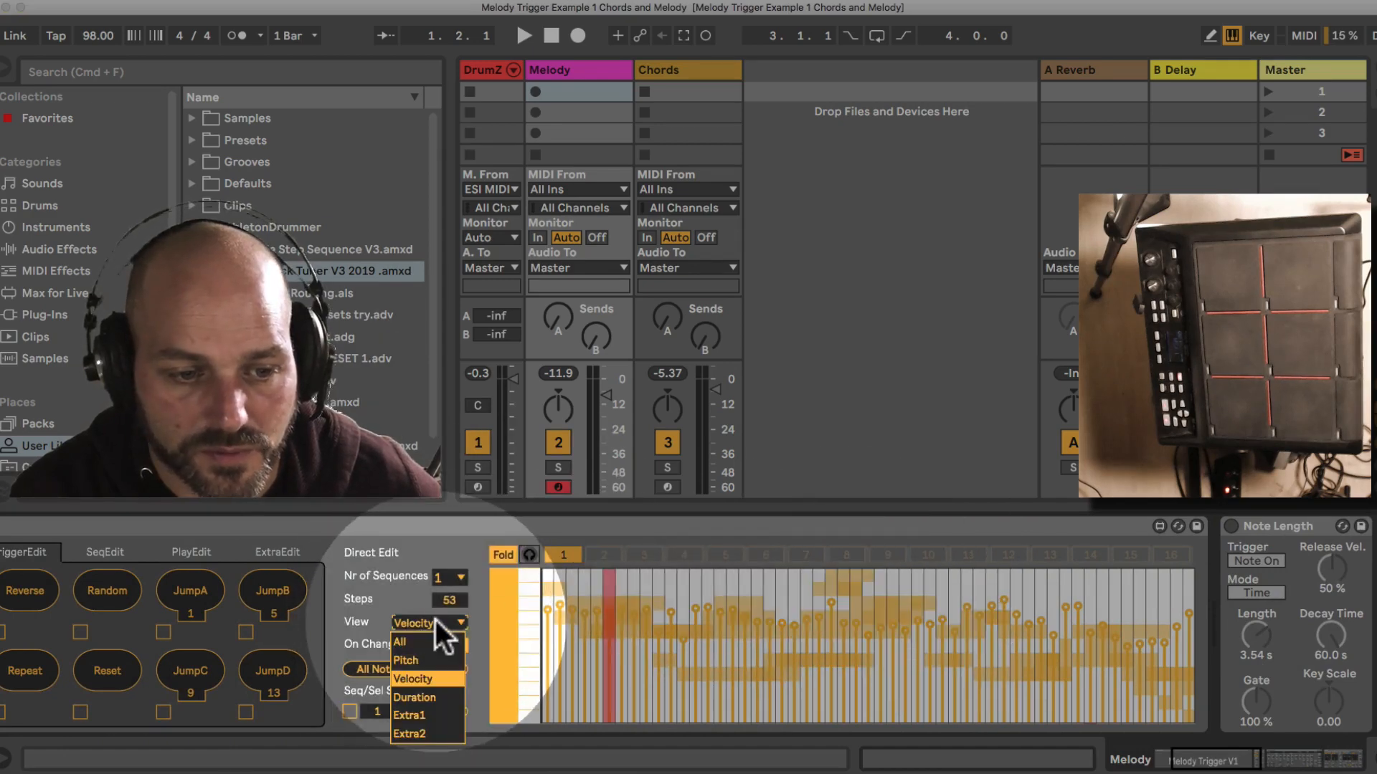
left_click(437, 660)
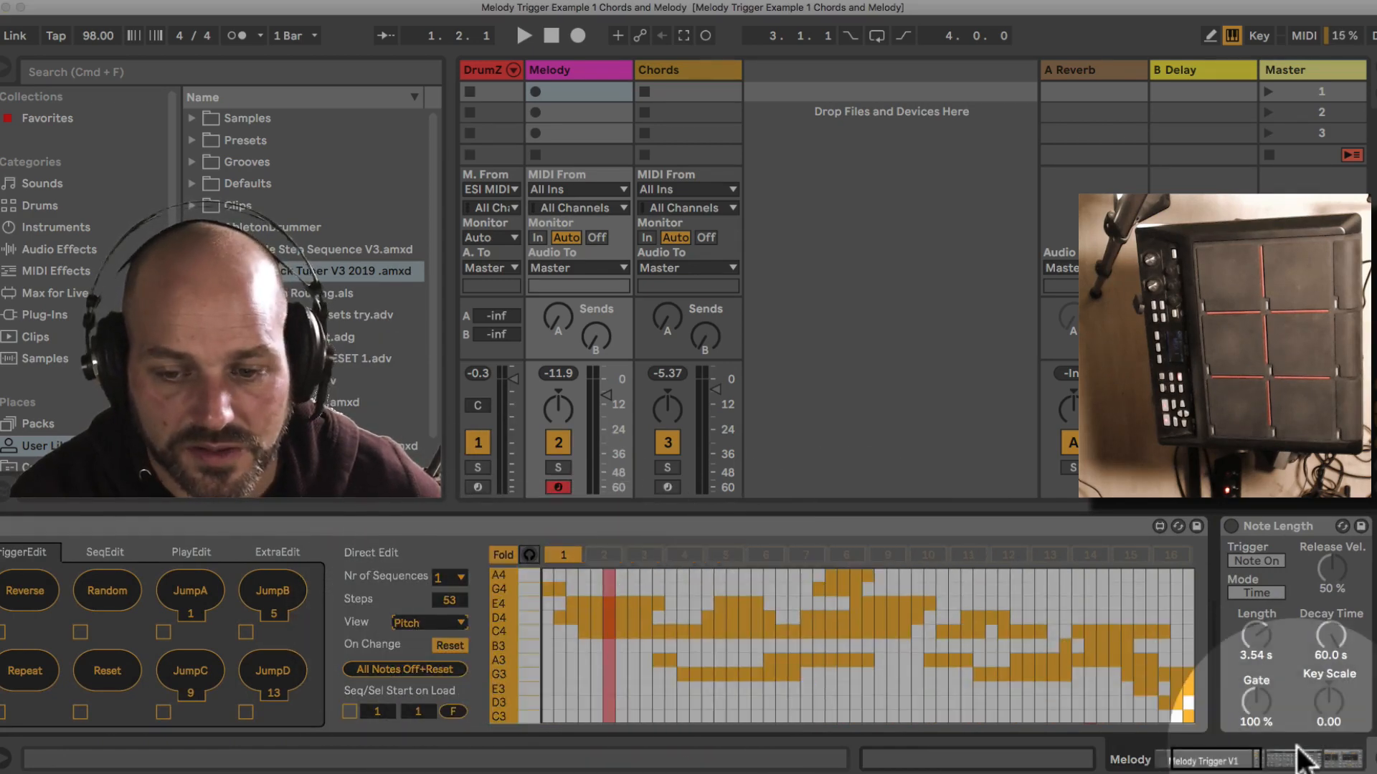
mouse_move(1231, 761)
left_mouse_down()
mouse_move(1260, 760)
mouse_move(1236, 762)
left_mouse_up()
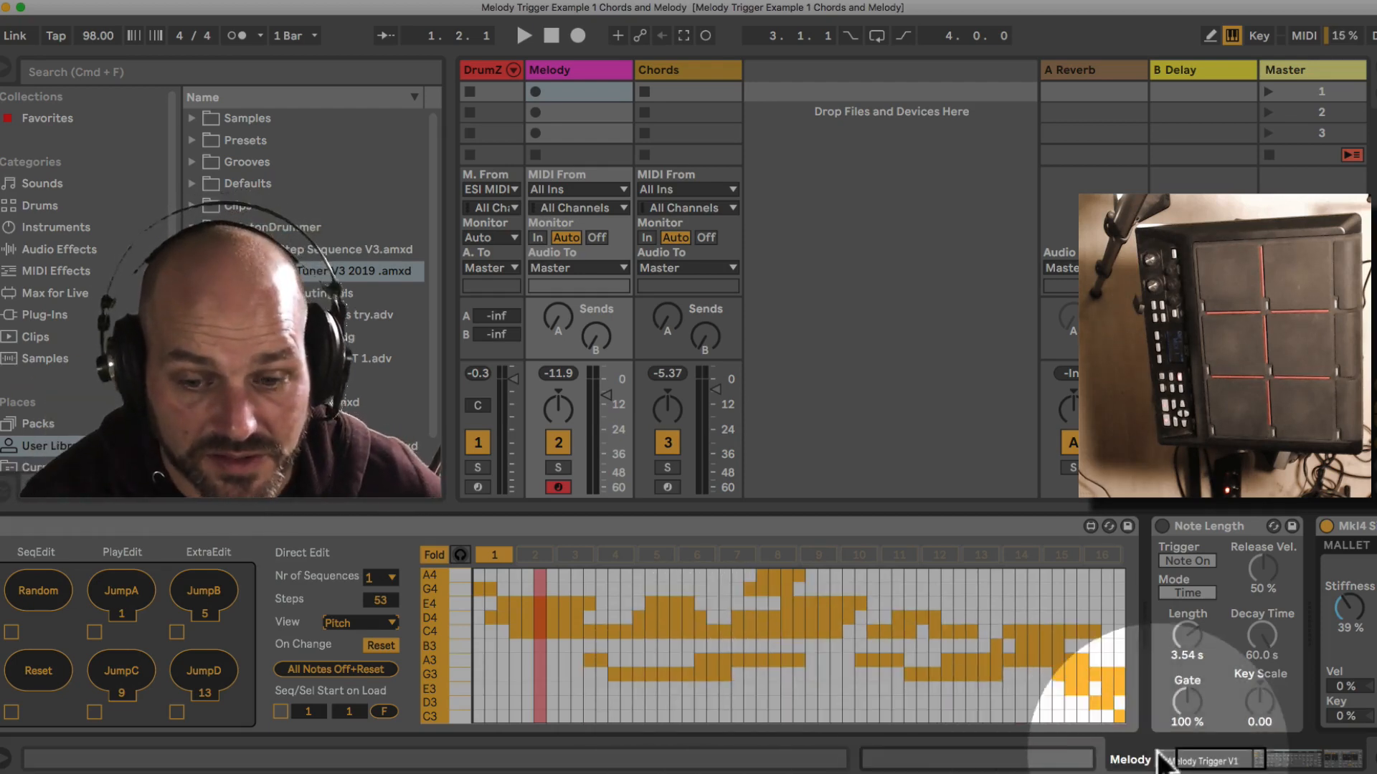
Set Melody Trigger's first single trigger note to D4, and relearn it from the drum pad as F-2.
left_click_drag(1221, 755, 1162, 758)
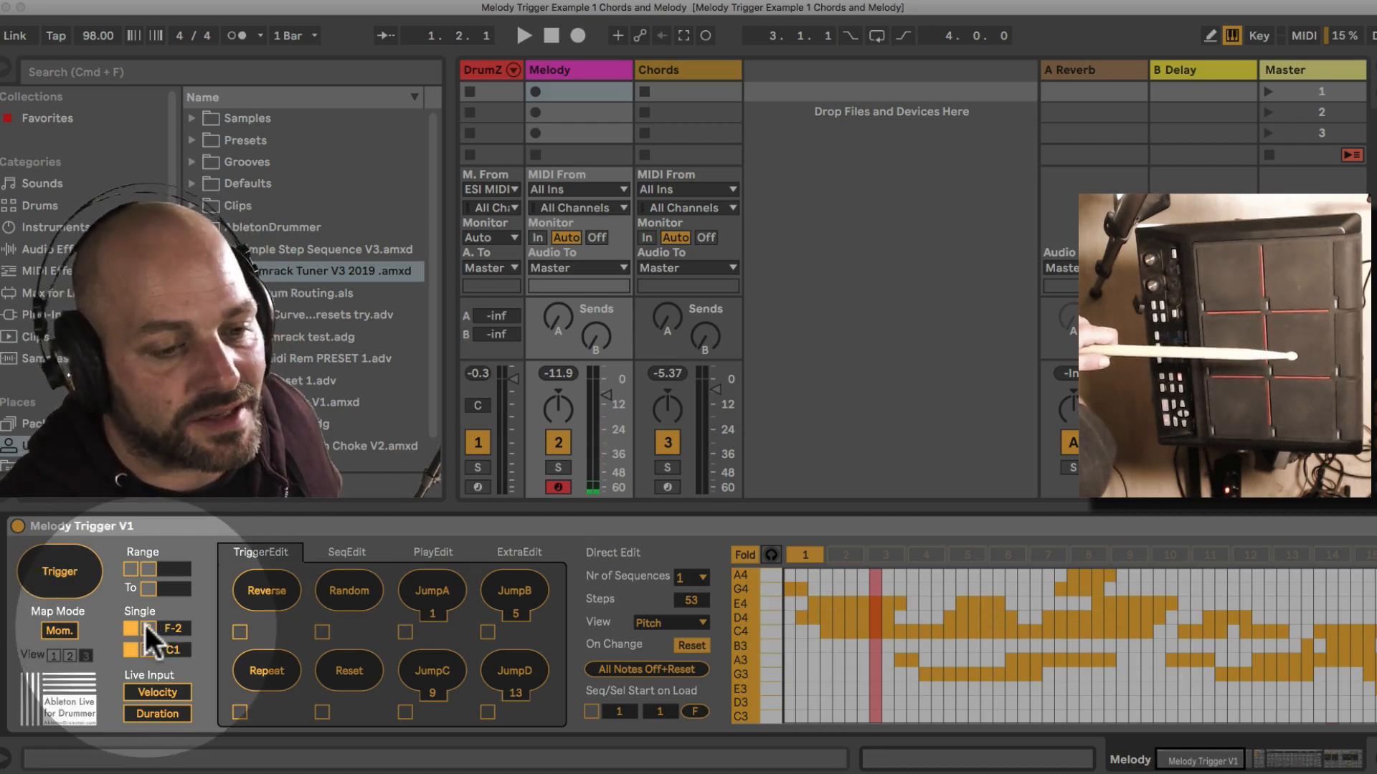
left_click_drag(163, 626, 164, 548)
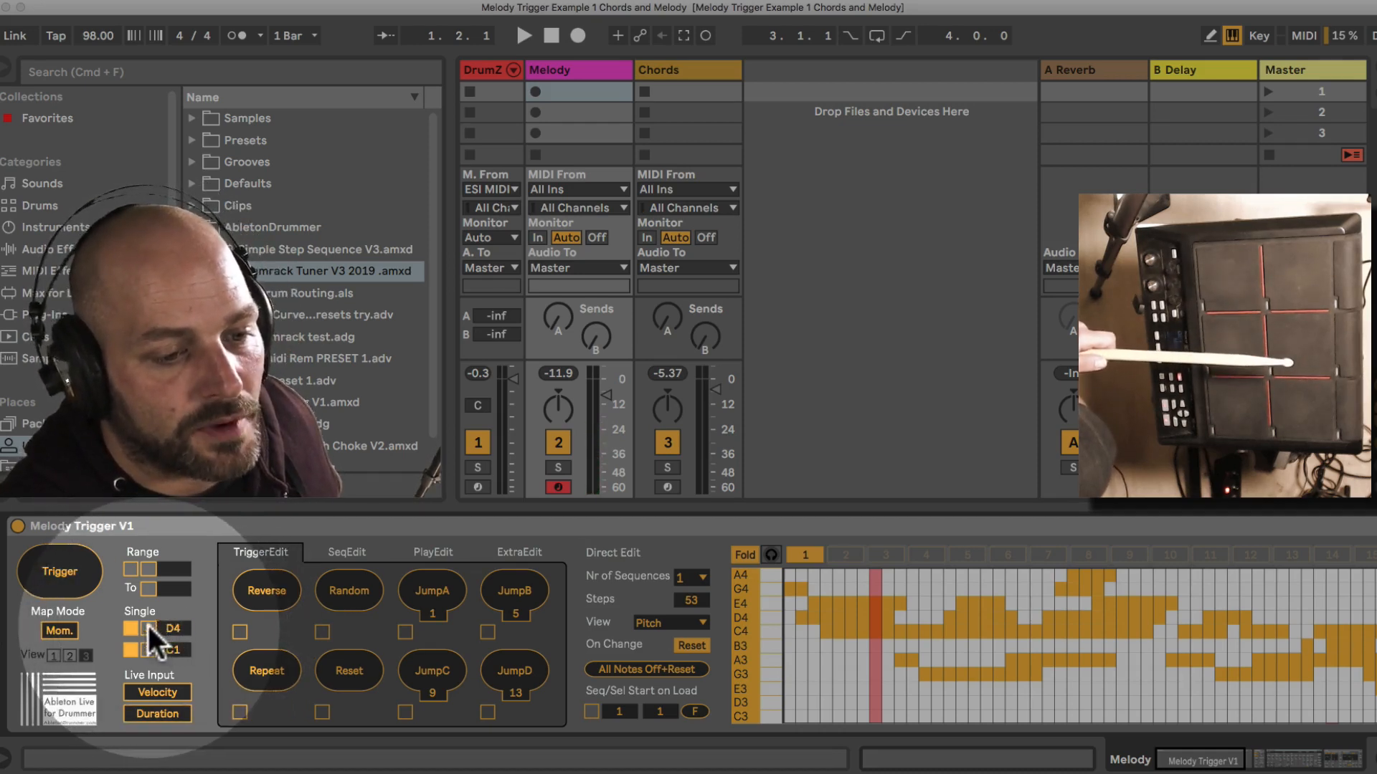
left_click(148, 626)
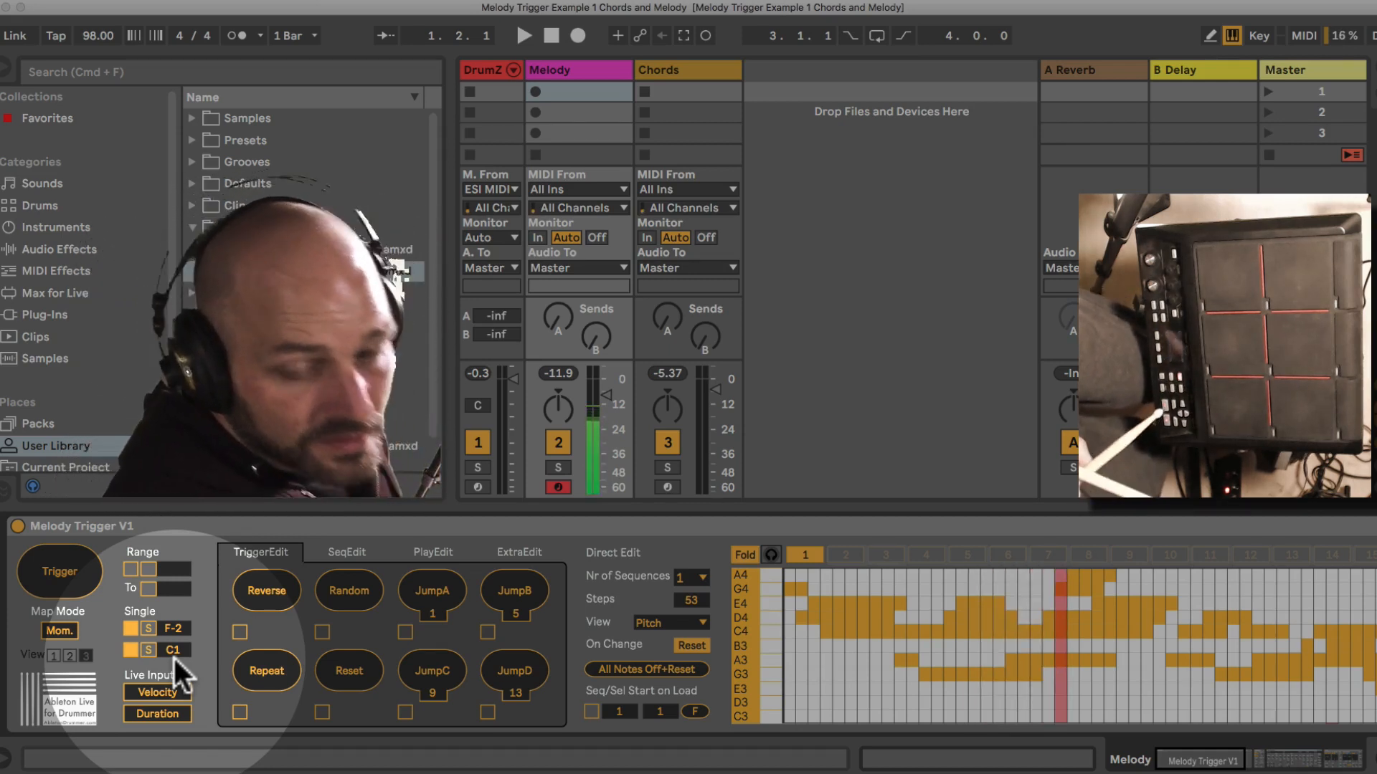
View the note durations of the Melody Trigger sequence, and set the sequence view to All.
left_click(1273, 760)
left_click_drag(1261, 757, 1205, 759)
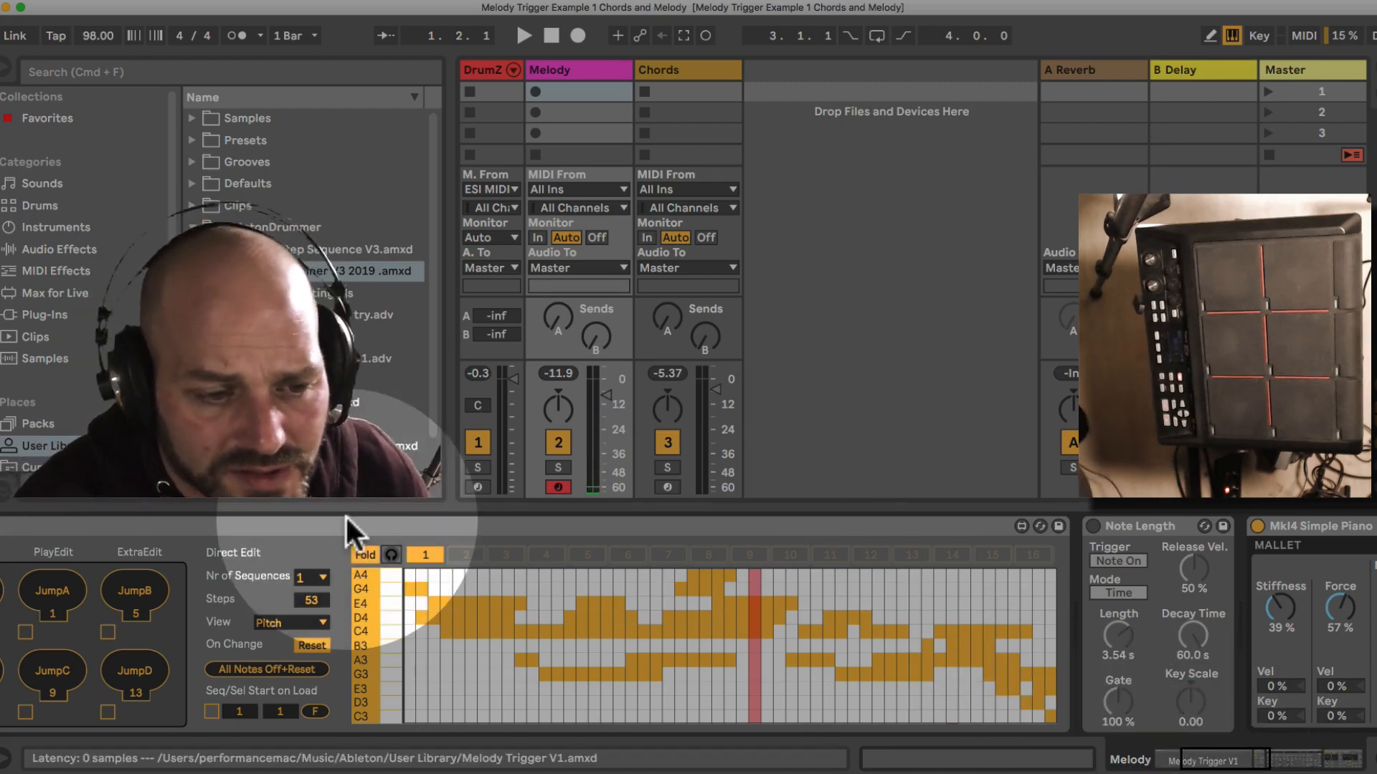
left_click(312, 617)
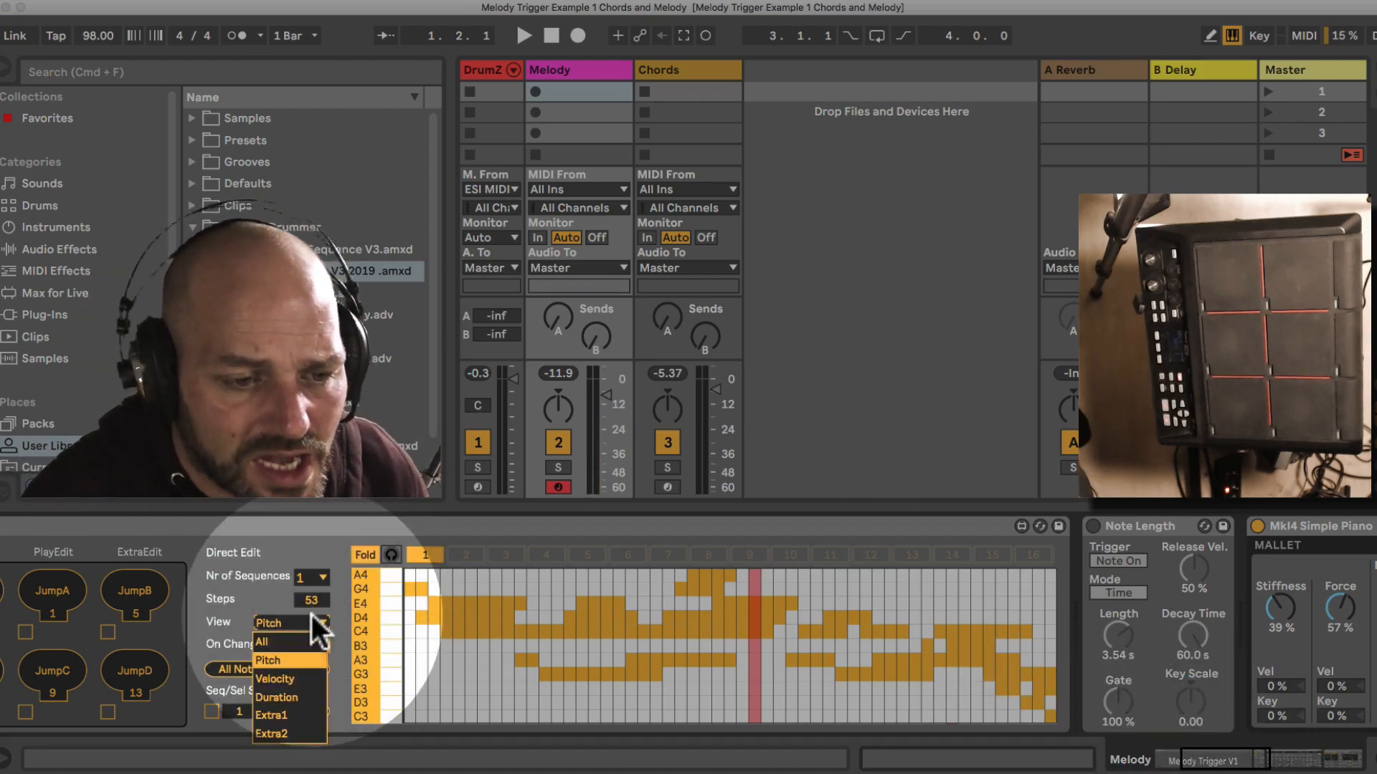
left_click(303, 693)
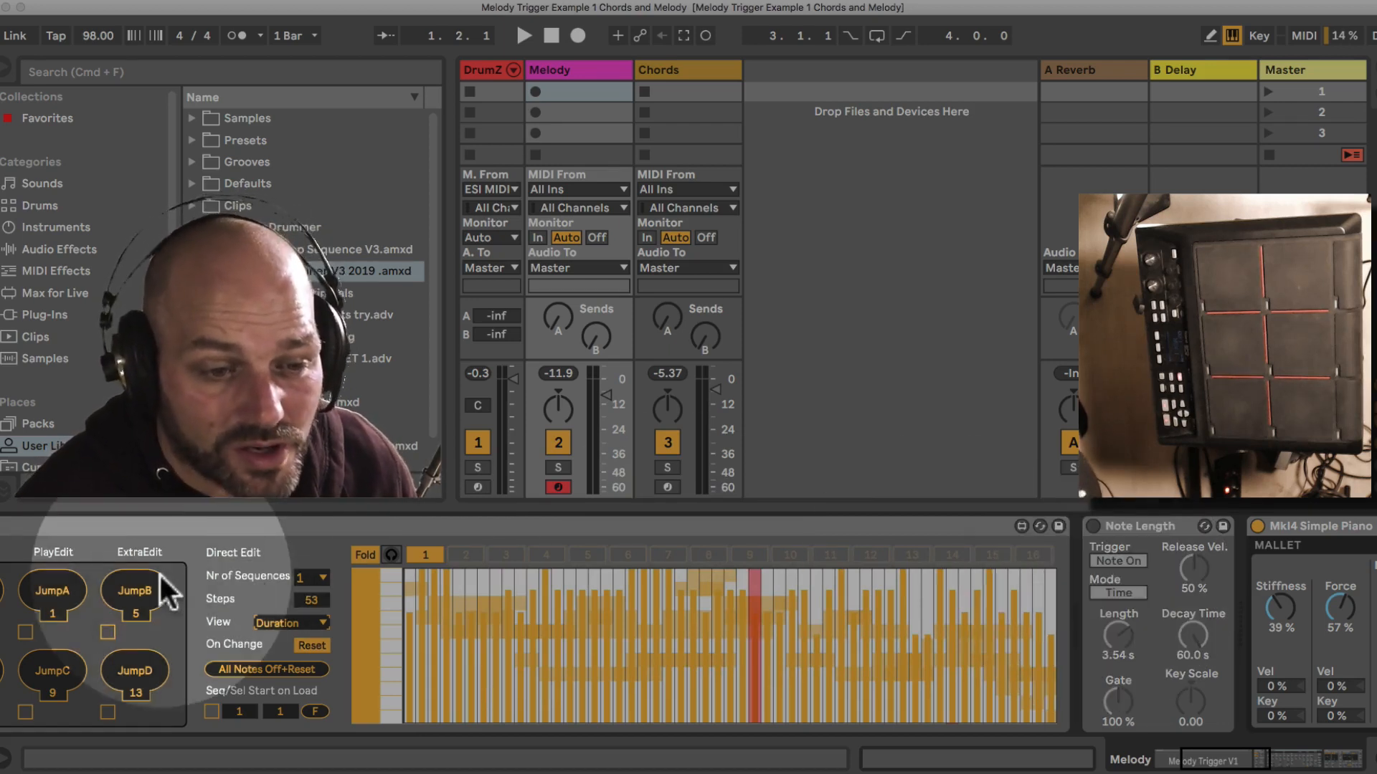
left_click(294, 621)
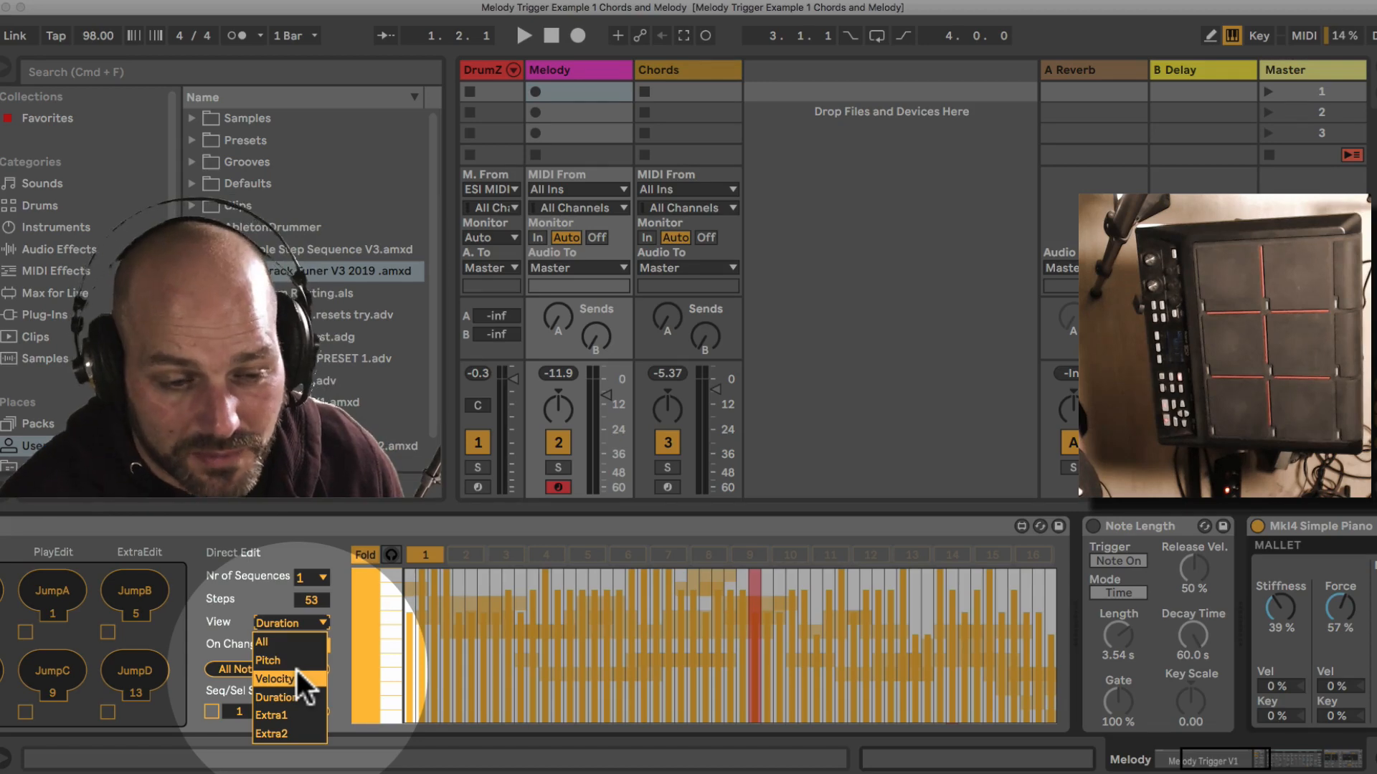
left_click(286, 641)
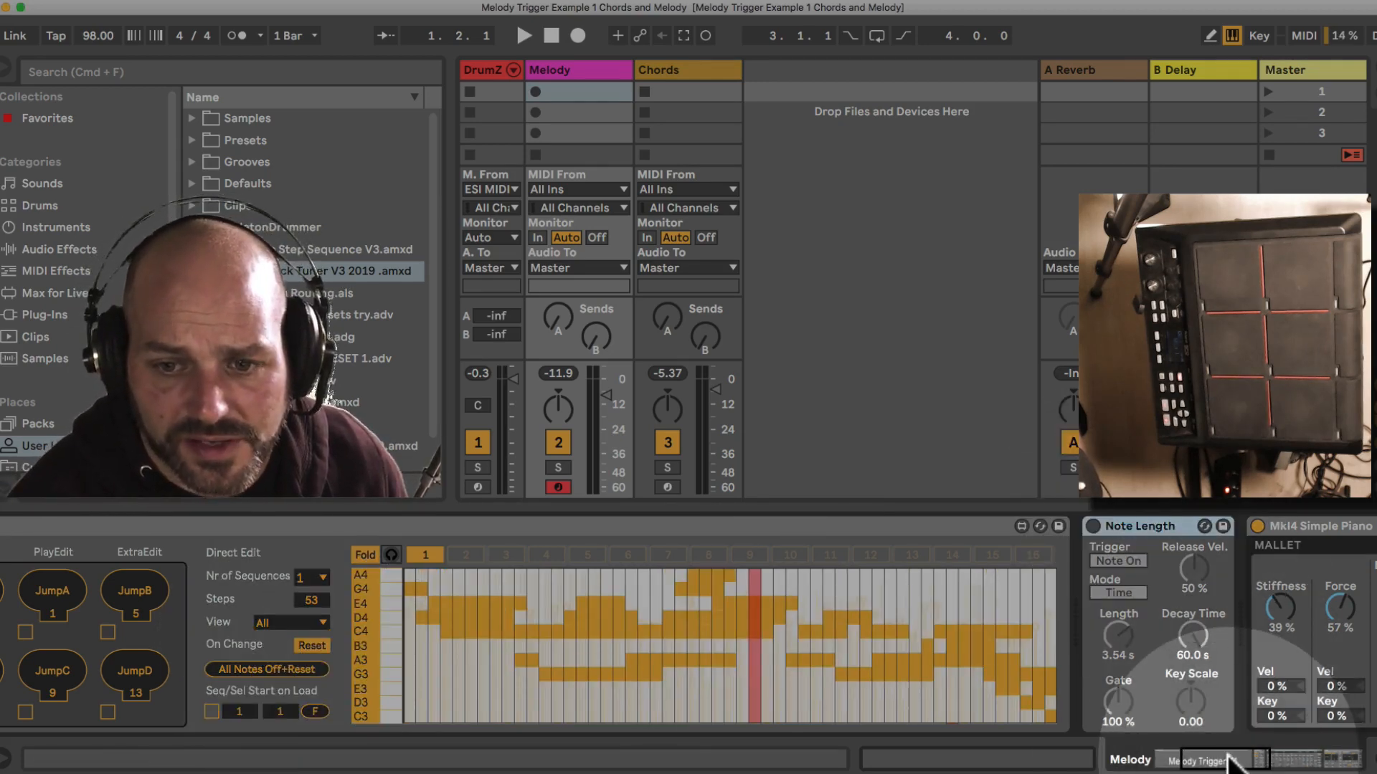
Locate Note Length among the MIDI effects in the browser and turn on the Note Length device on the Melody track.
left_click(1273, 759)
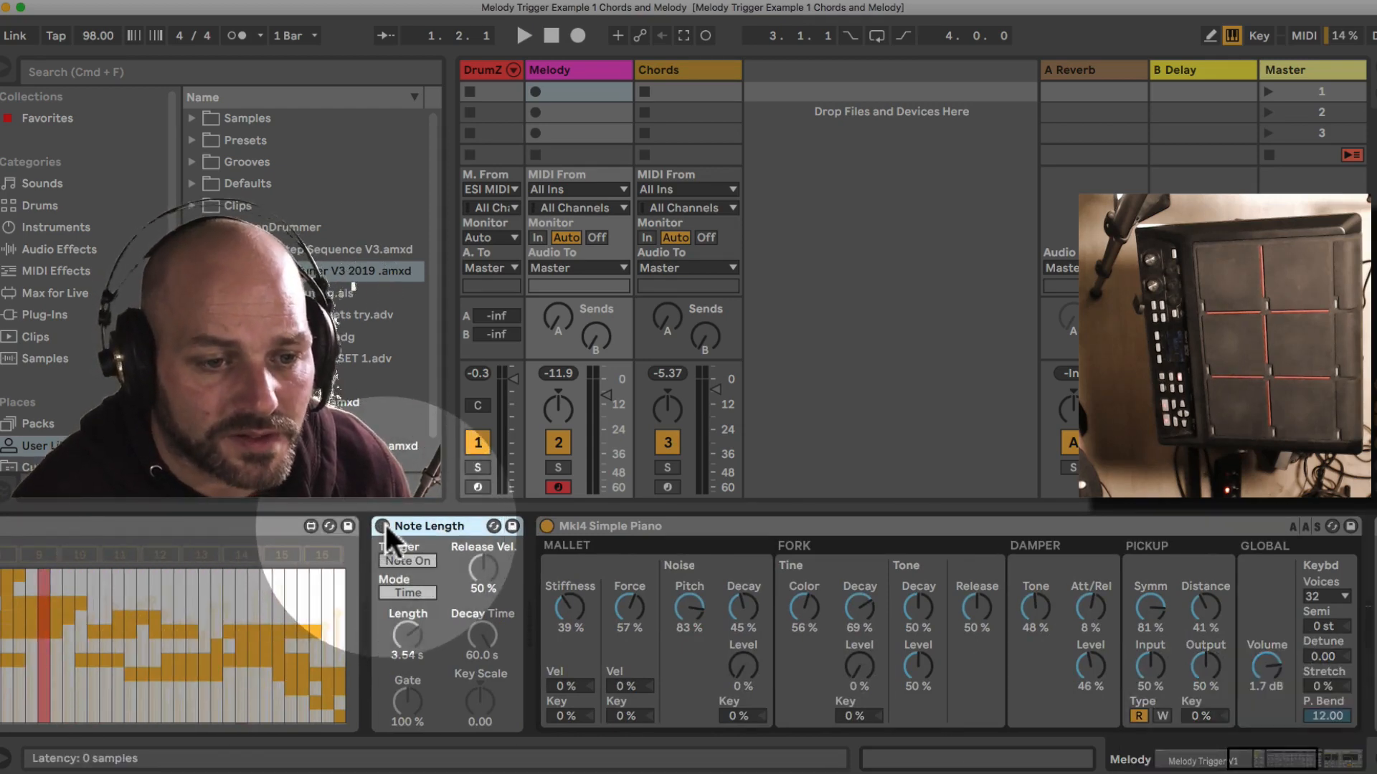
left_click(70, 271)
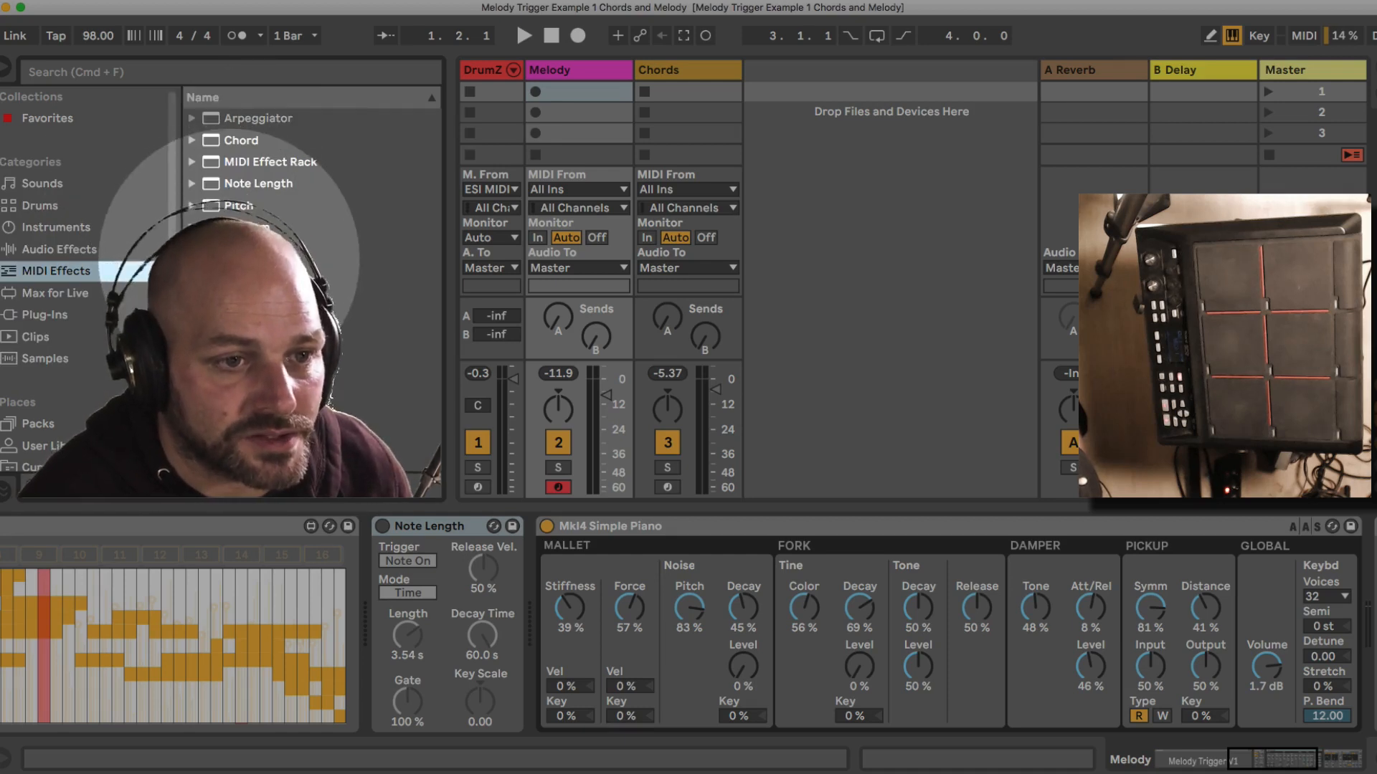
left_click(212, 184)
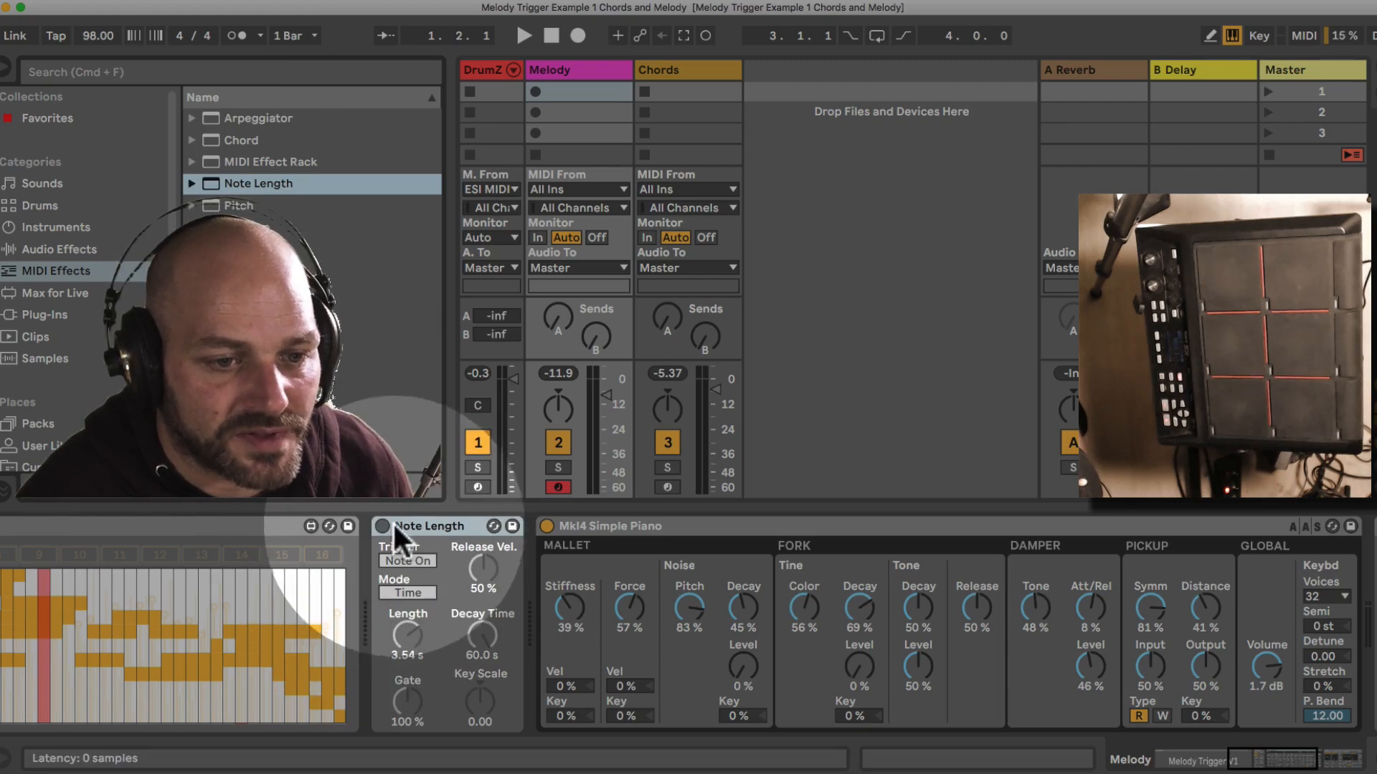
left_click(381, 526)
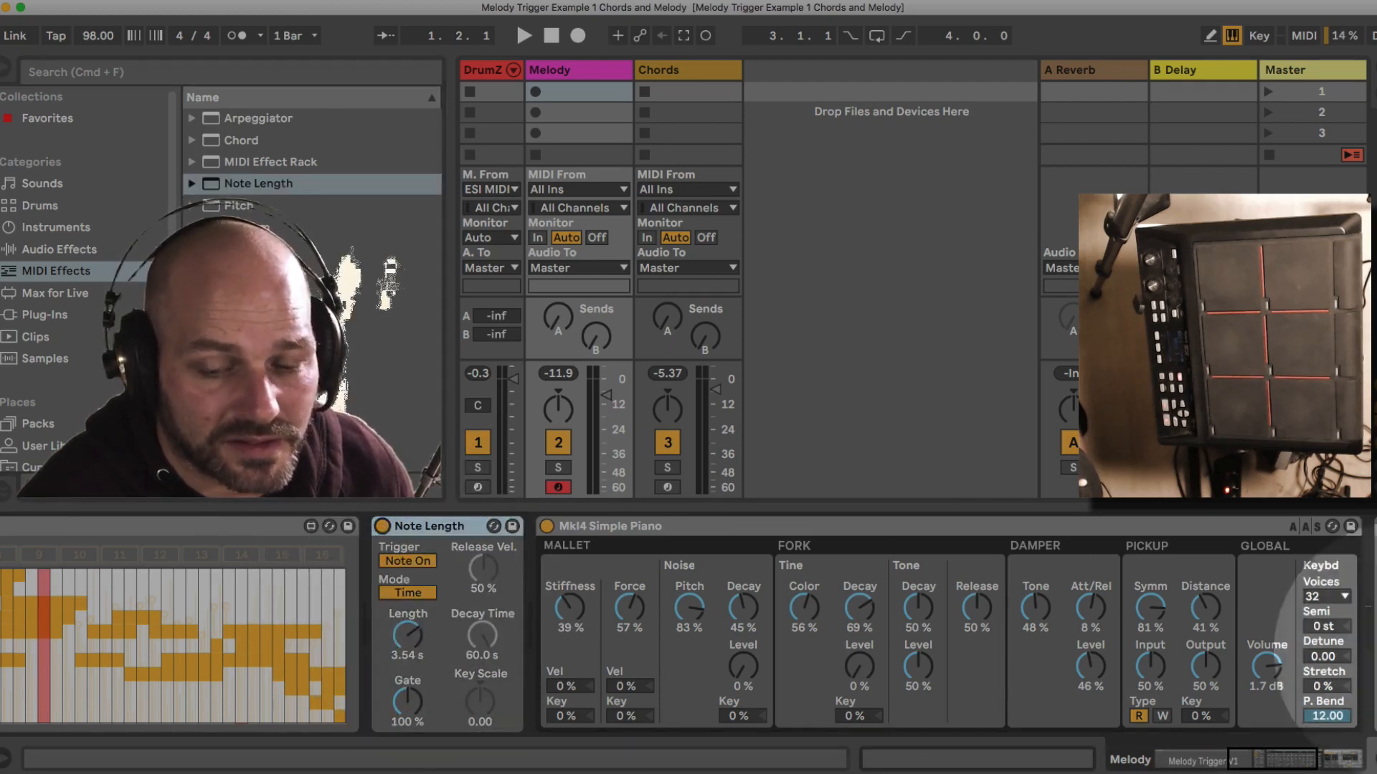
Turn on the Reverb that follows the MkI4 Simple Piano on the Melody track.
left_click_drag(1264, 757, 1222, 758)
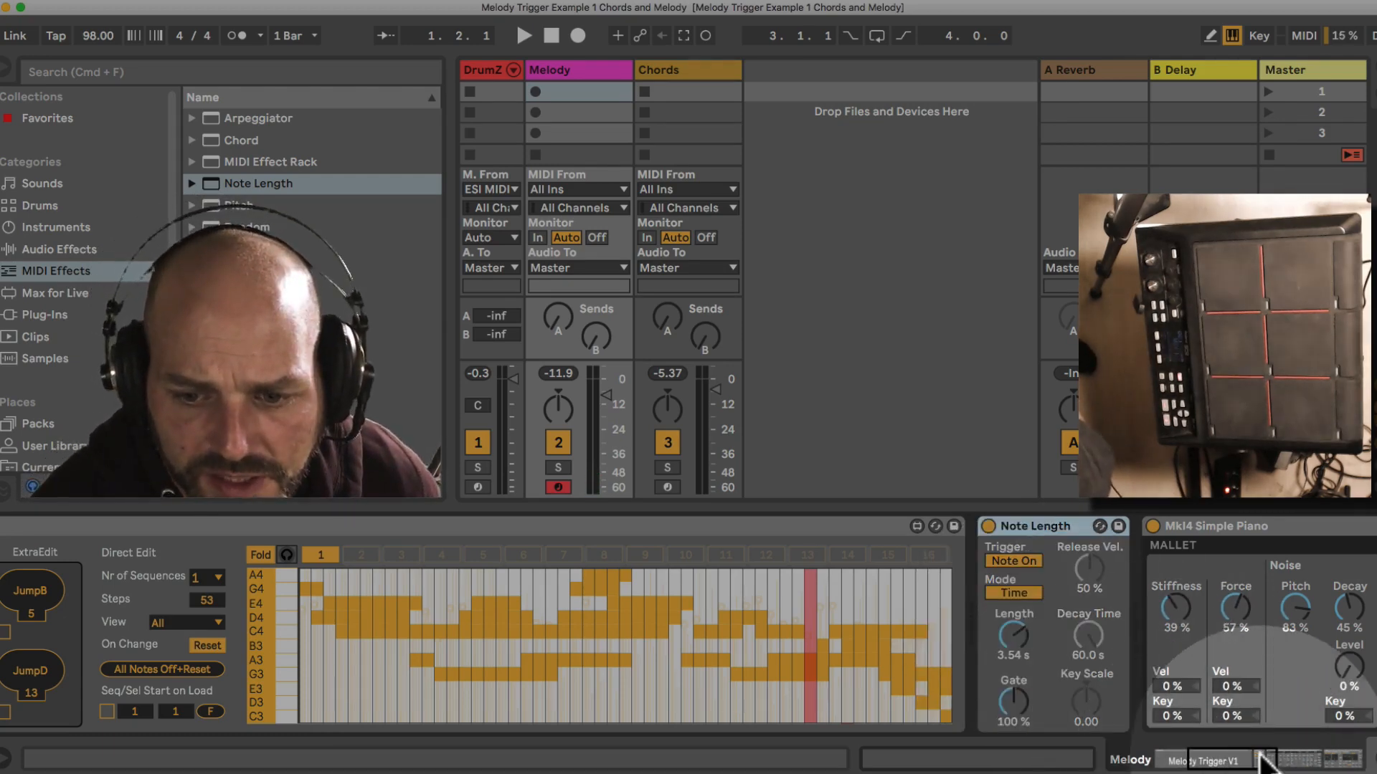
left_click_drag(1229, 760, 1316, 764)
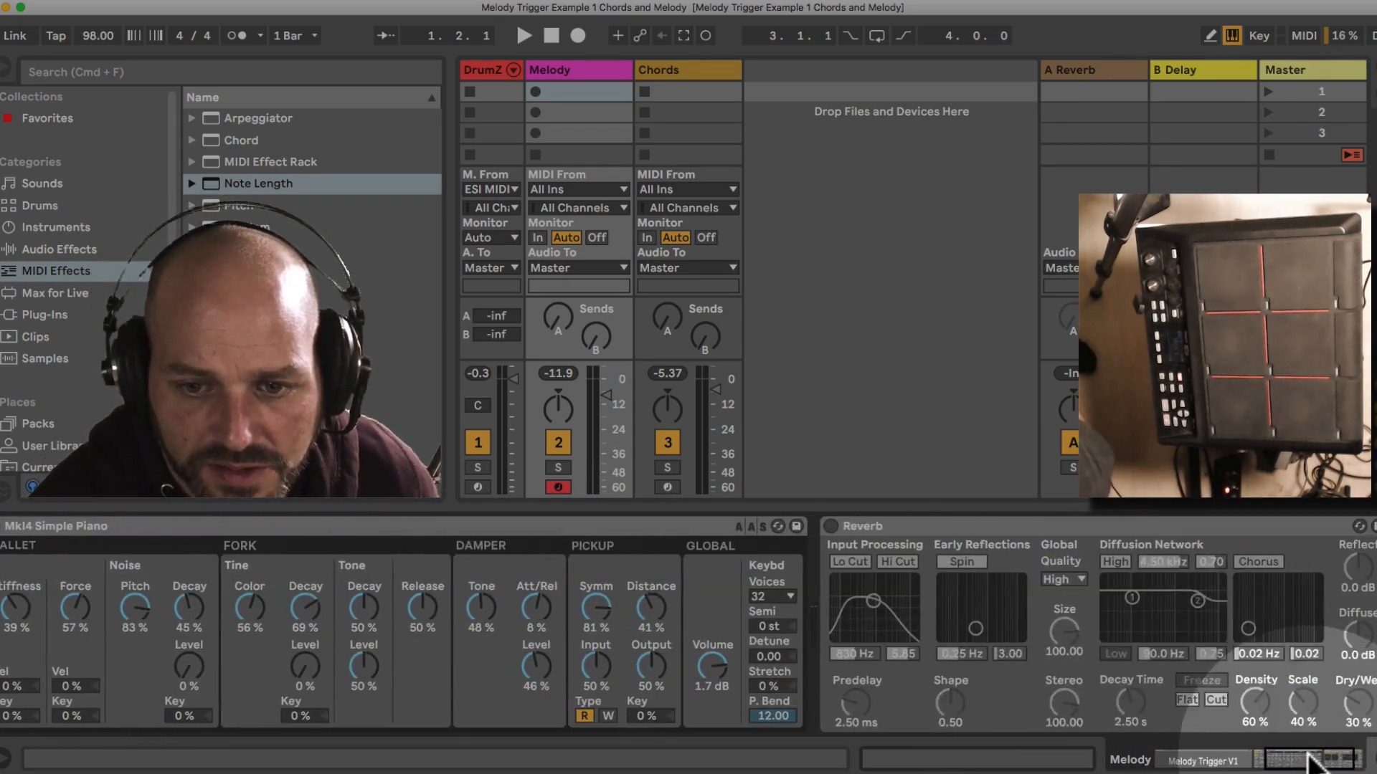
left_click(831, 526)
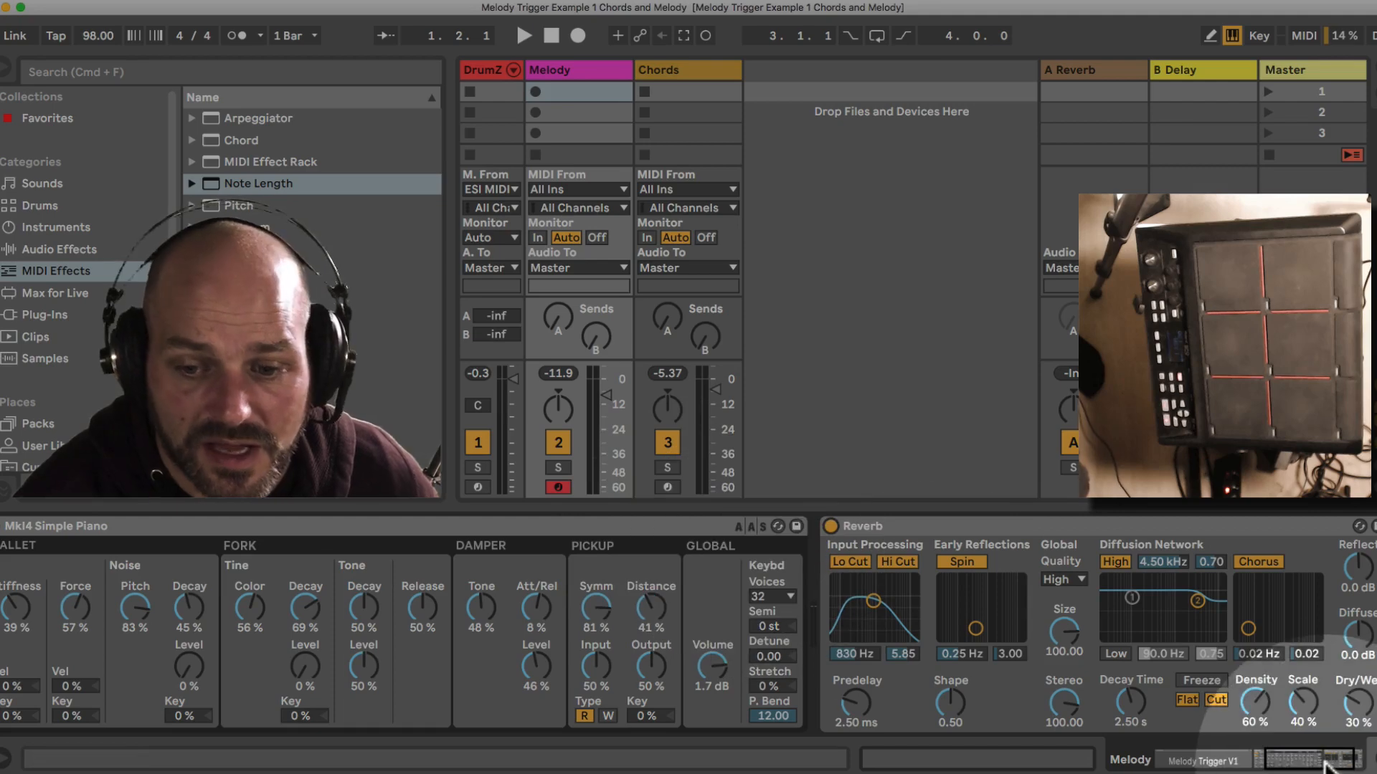
Collapse the MkI4 Simple Piano device and set the Reverb's Dry/Wet to 48%.
left_click_drag(1325, 766, 1297, 765)
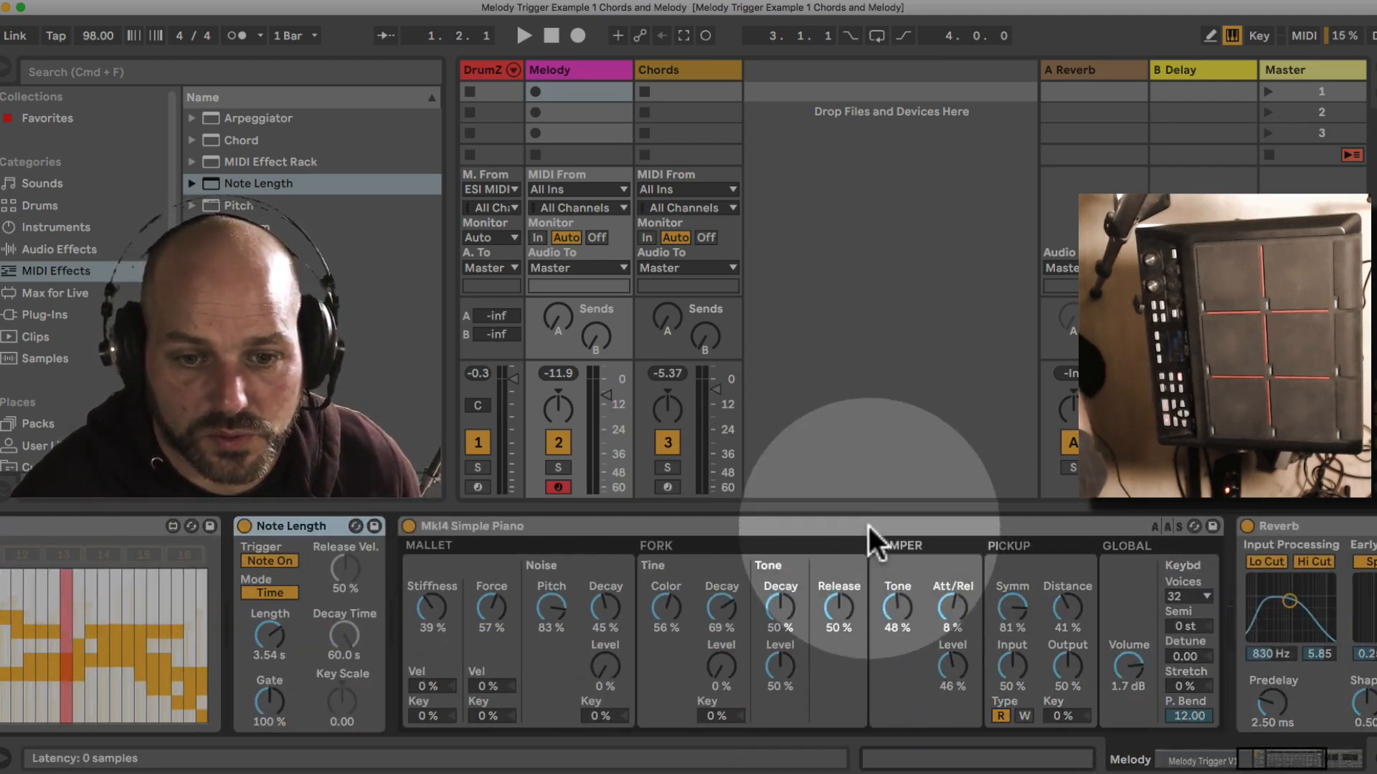
double_click(868, 526)
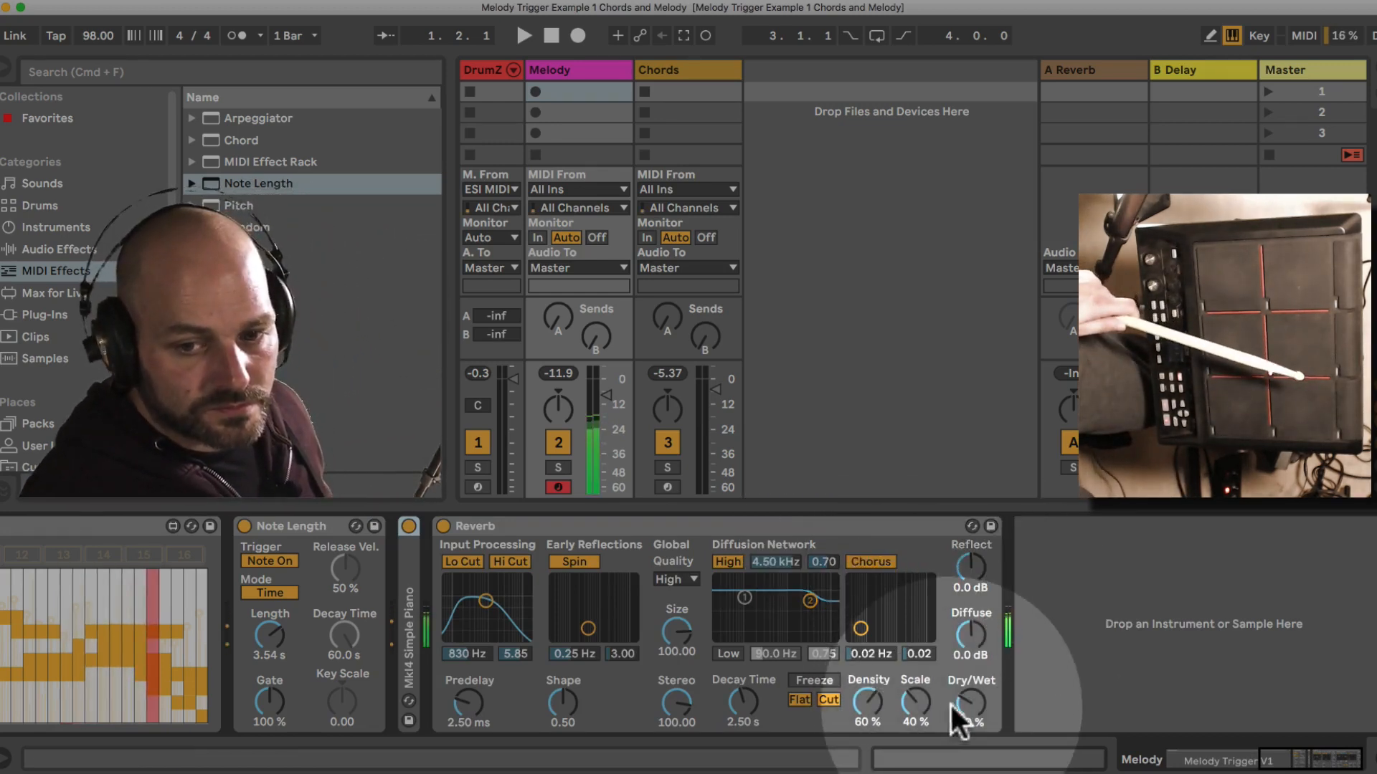
left_click_drag(951, 704, 951, 710)
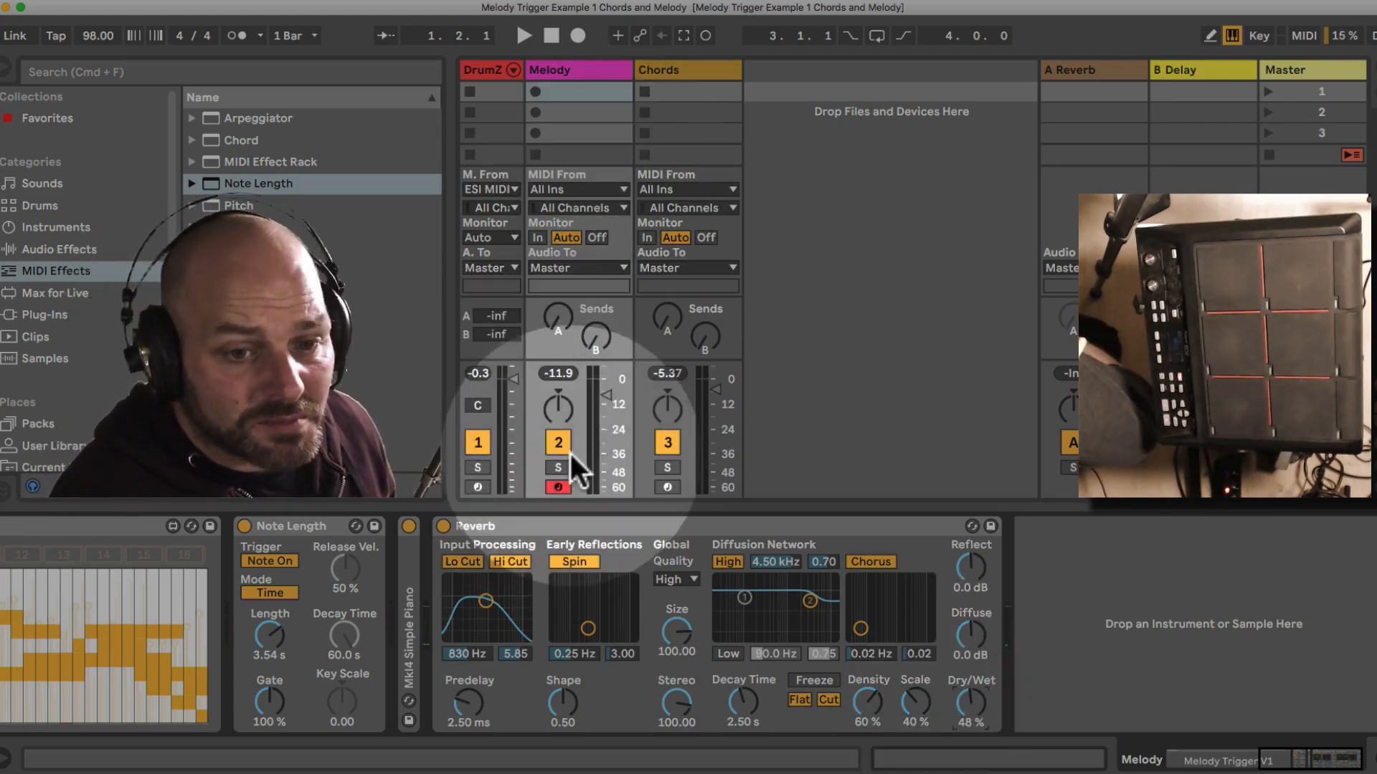
Disarm the Melody track and look over the Chords track's device chain, from Melody Trigger to the MkI1 Dirty Piano.
left_click(558, 487)
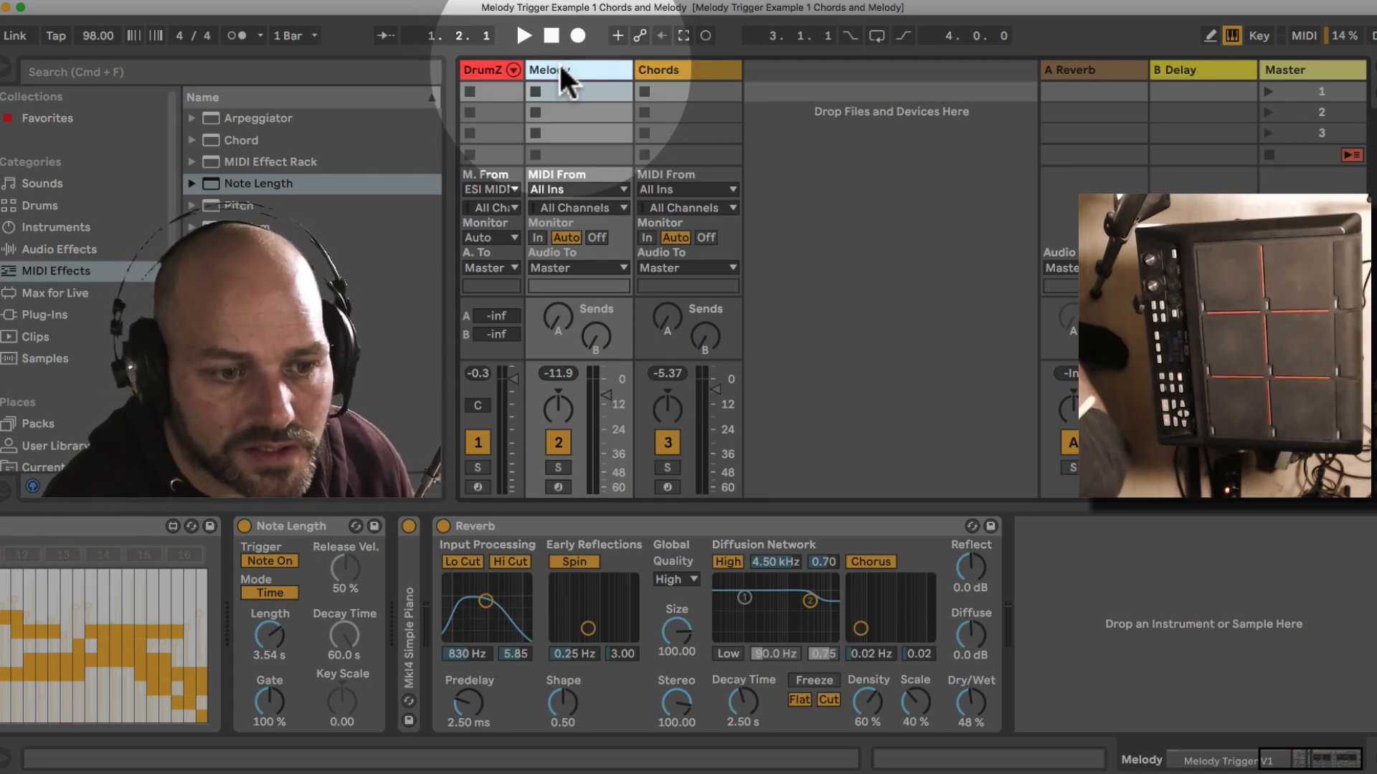
left_click_drag(1268, 759, 1211, 765)
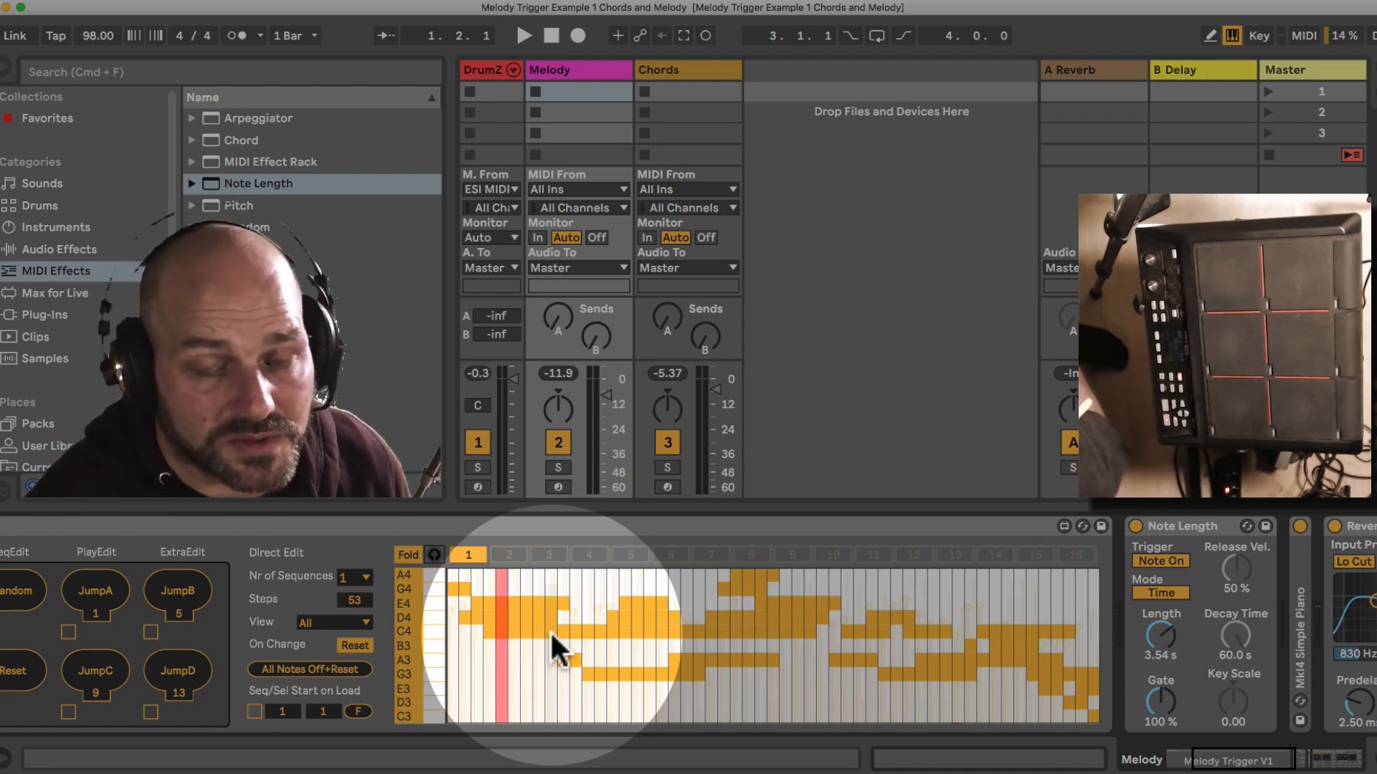
left_click(687, 68)
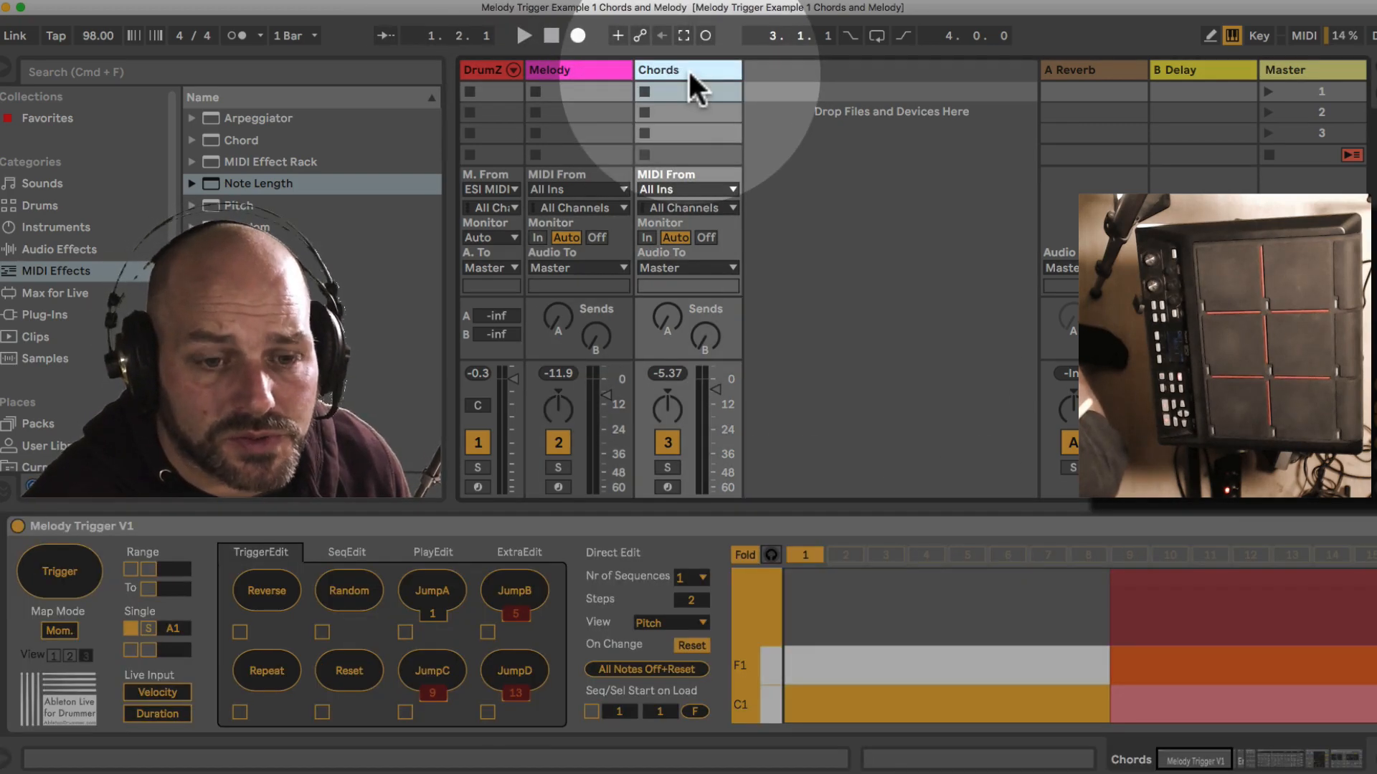
left_click(1238, 758)
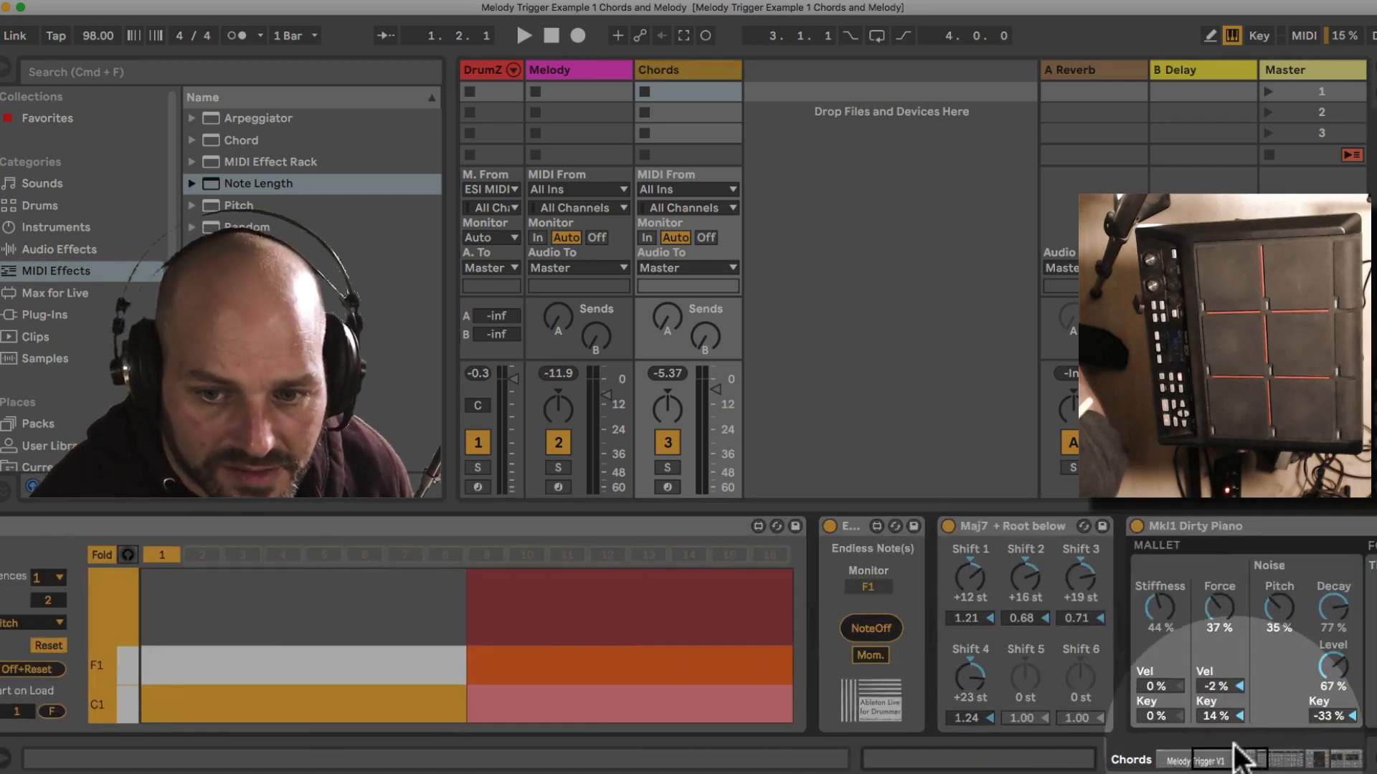
left_click(1186, 759)
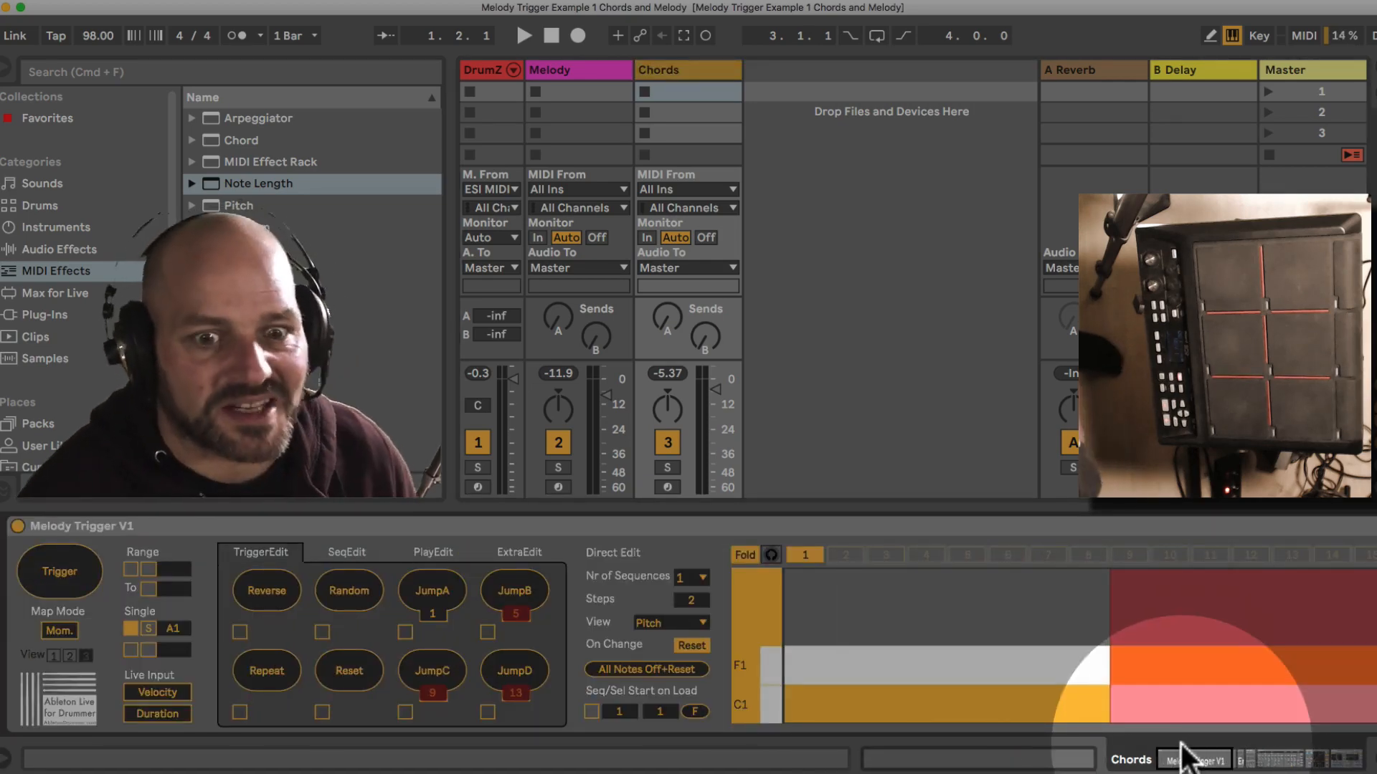
left_click(1244, 759)
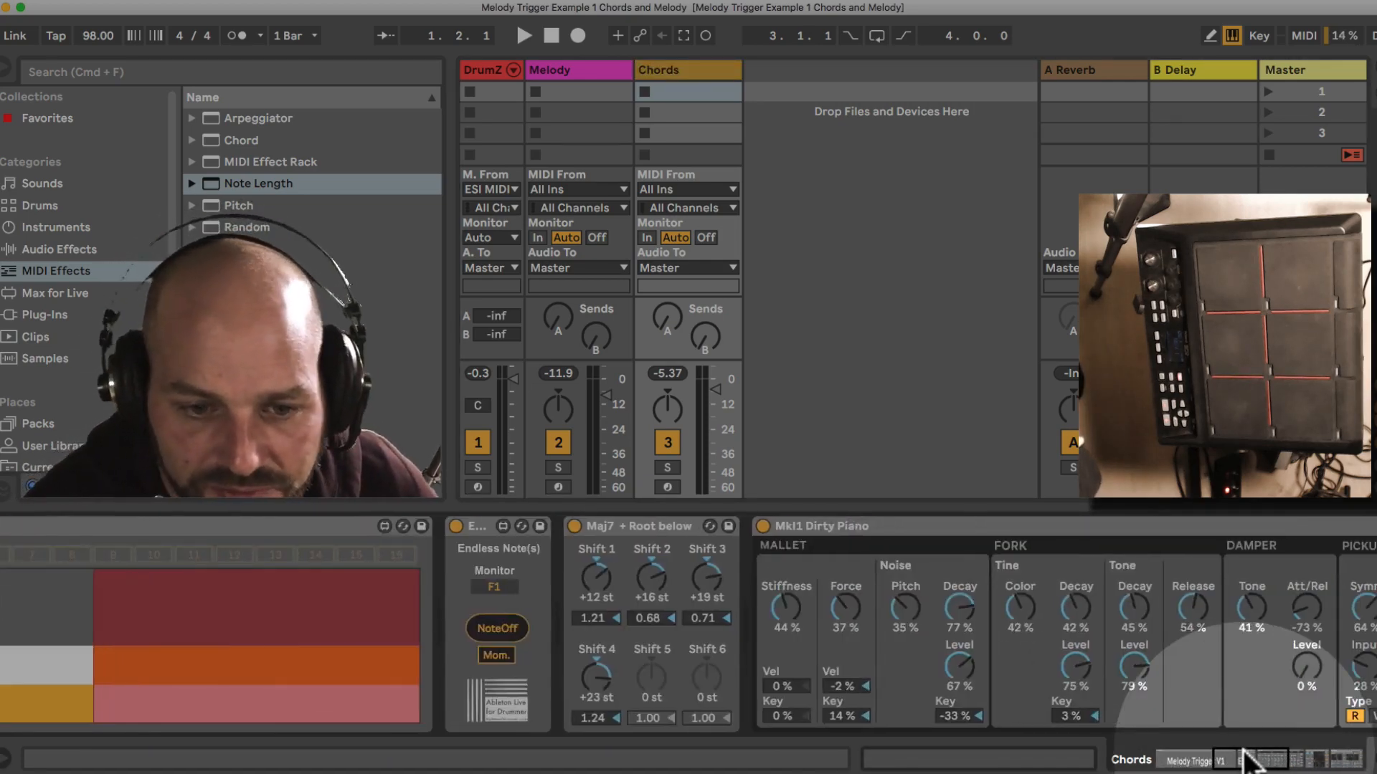
left_click(1220, 760)
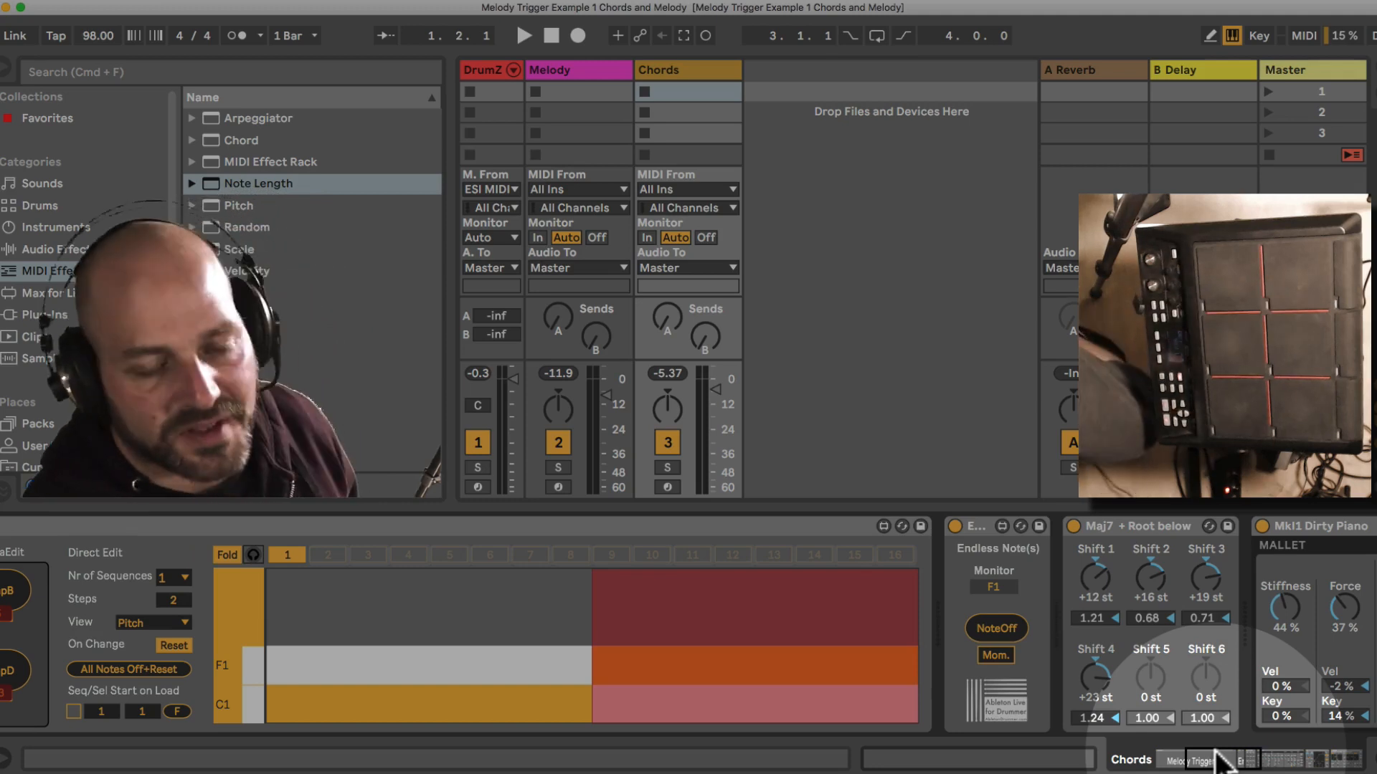
Arm the Chords track to try the pad, disarm it again, and set its monitoring to In.
left_click(667, 488)
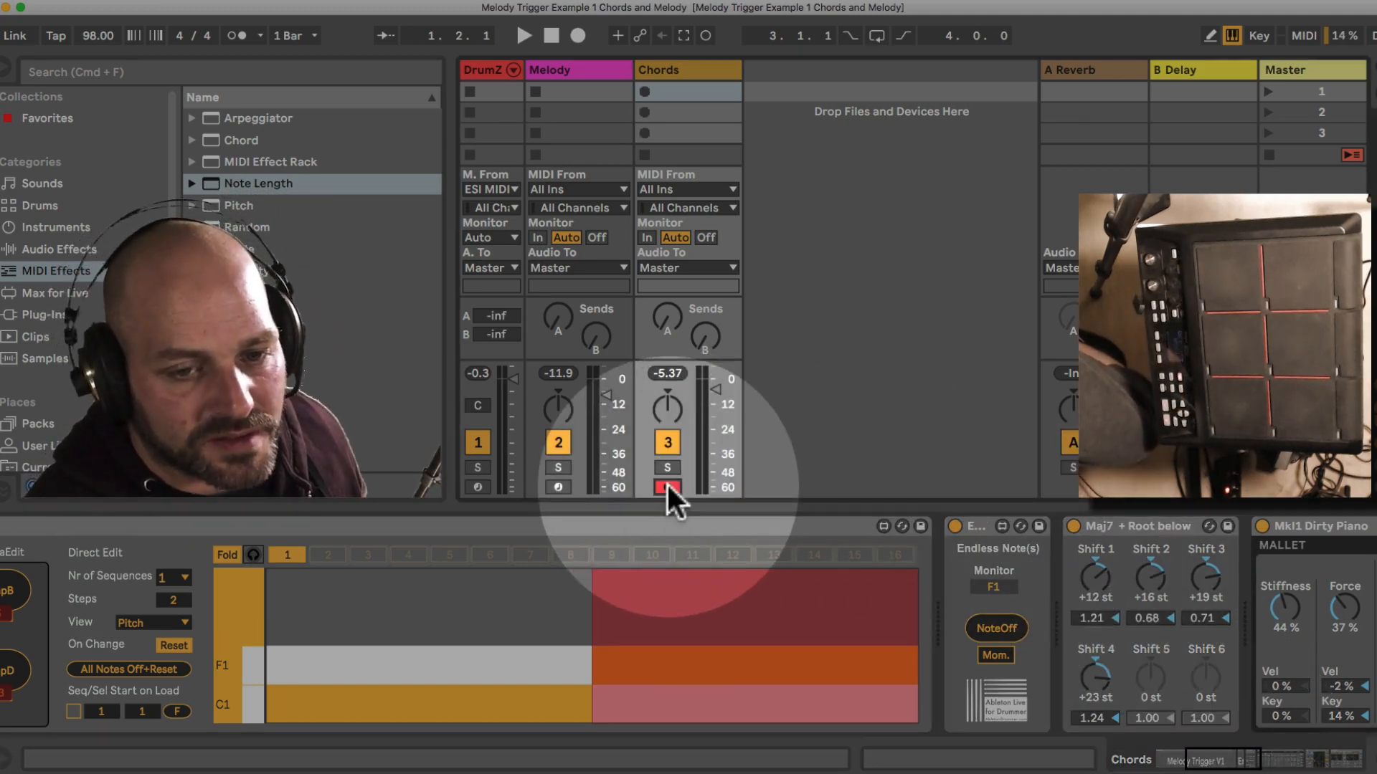
left_click(667, 487)
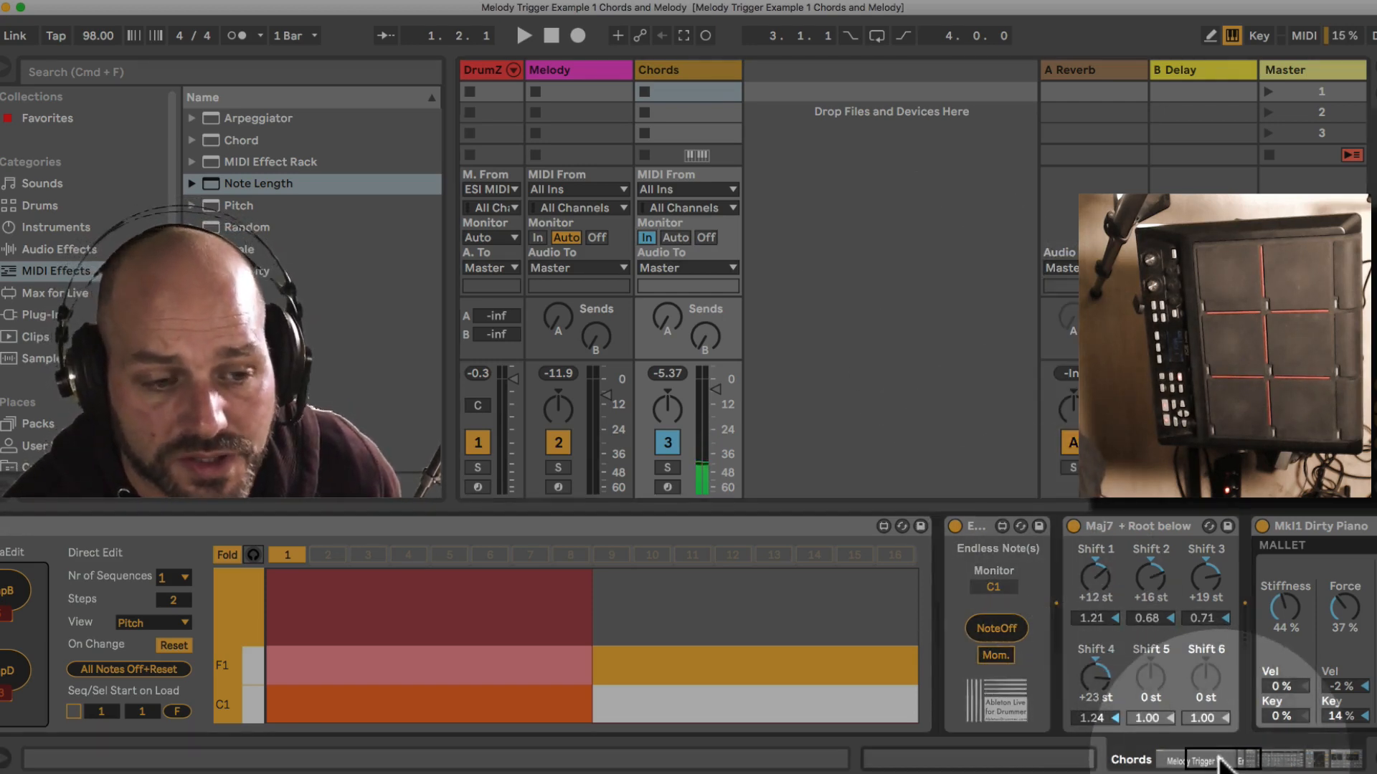
Turn off the Maj7 + Root below chord device and the Endless Note(s) device on the Chords track.
left_click_drag(1220, 764, 1252, 762)
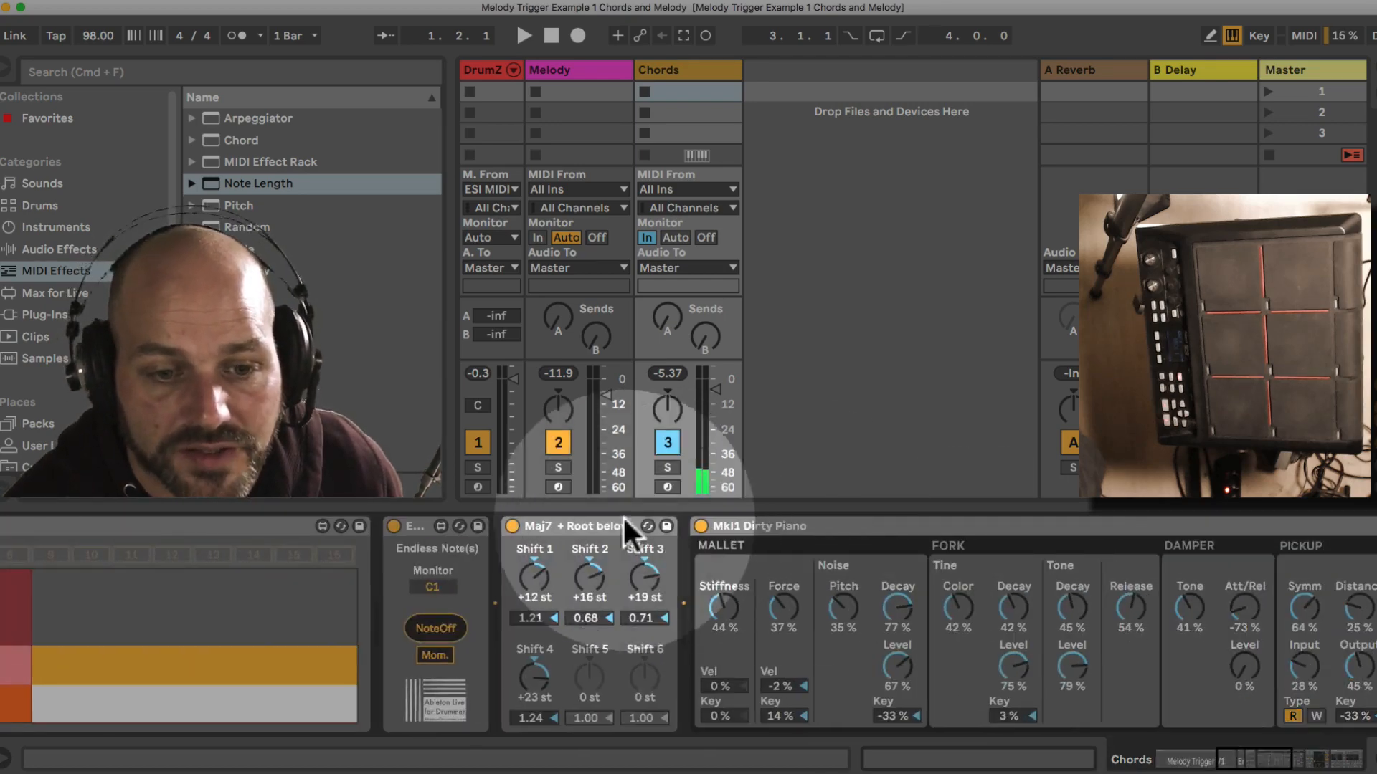
left_click(509, 524)
left_click(394, 525)
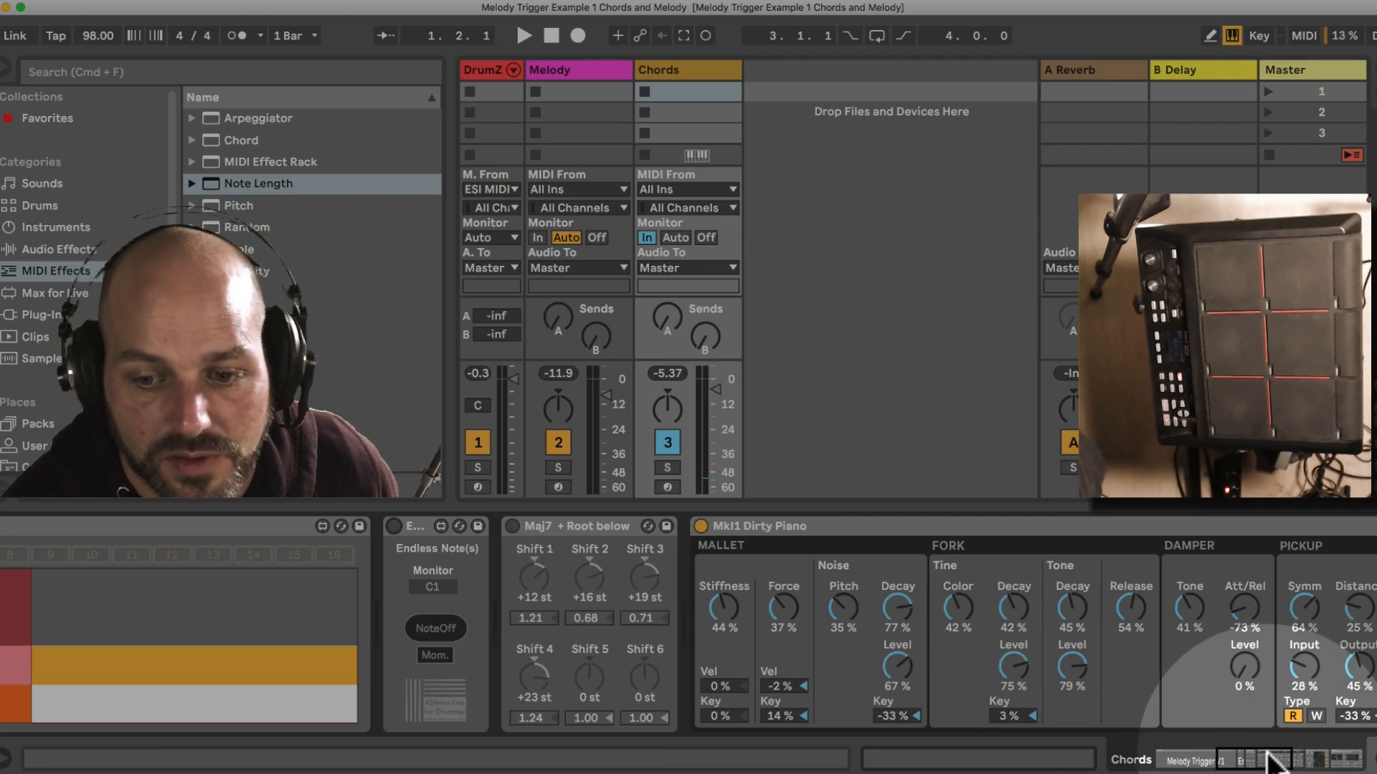
Turn off the Ping delay and the Long Ambience reverb on the Chords track, then return to its Melody Trigger device.
left_click_drag(1275, 762, 1322, 752)
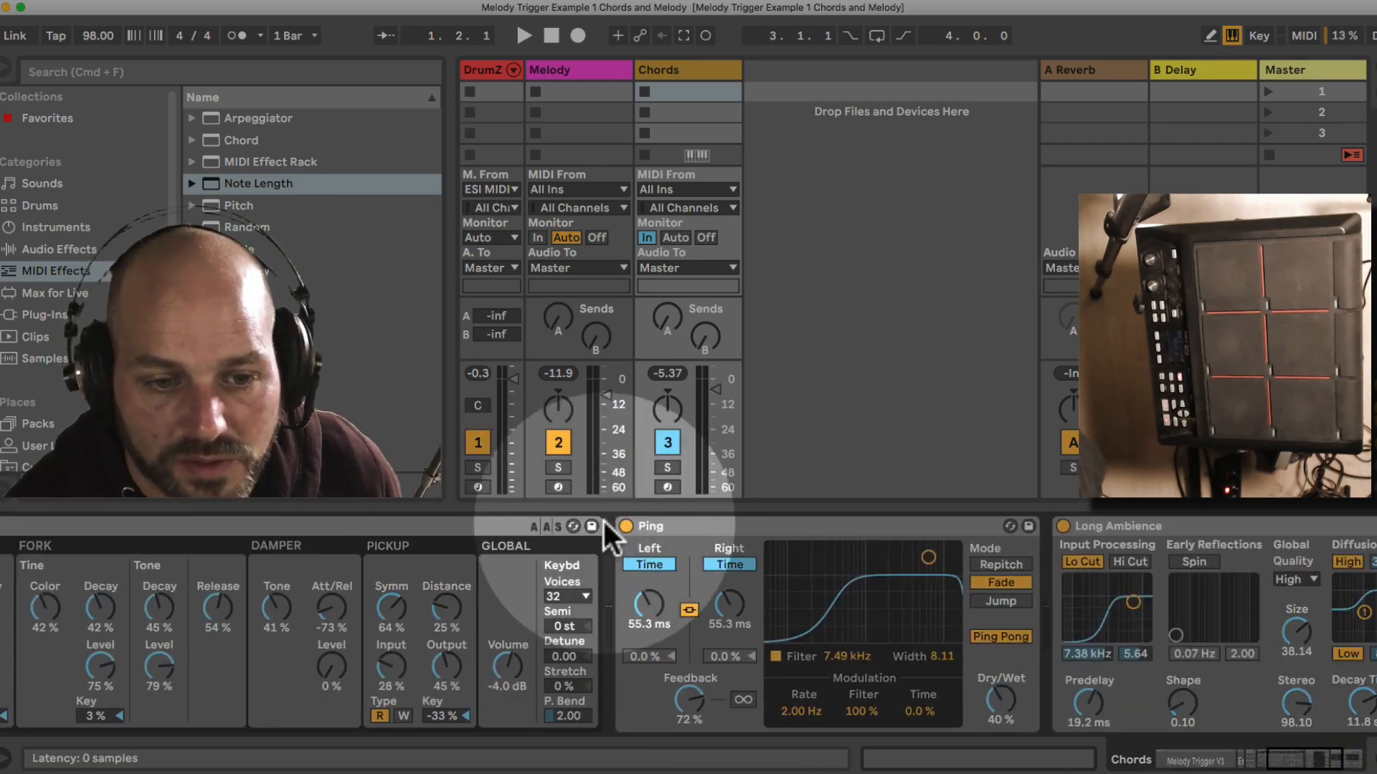
left_click(626, 526)
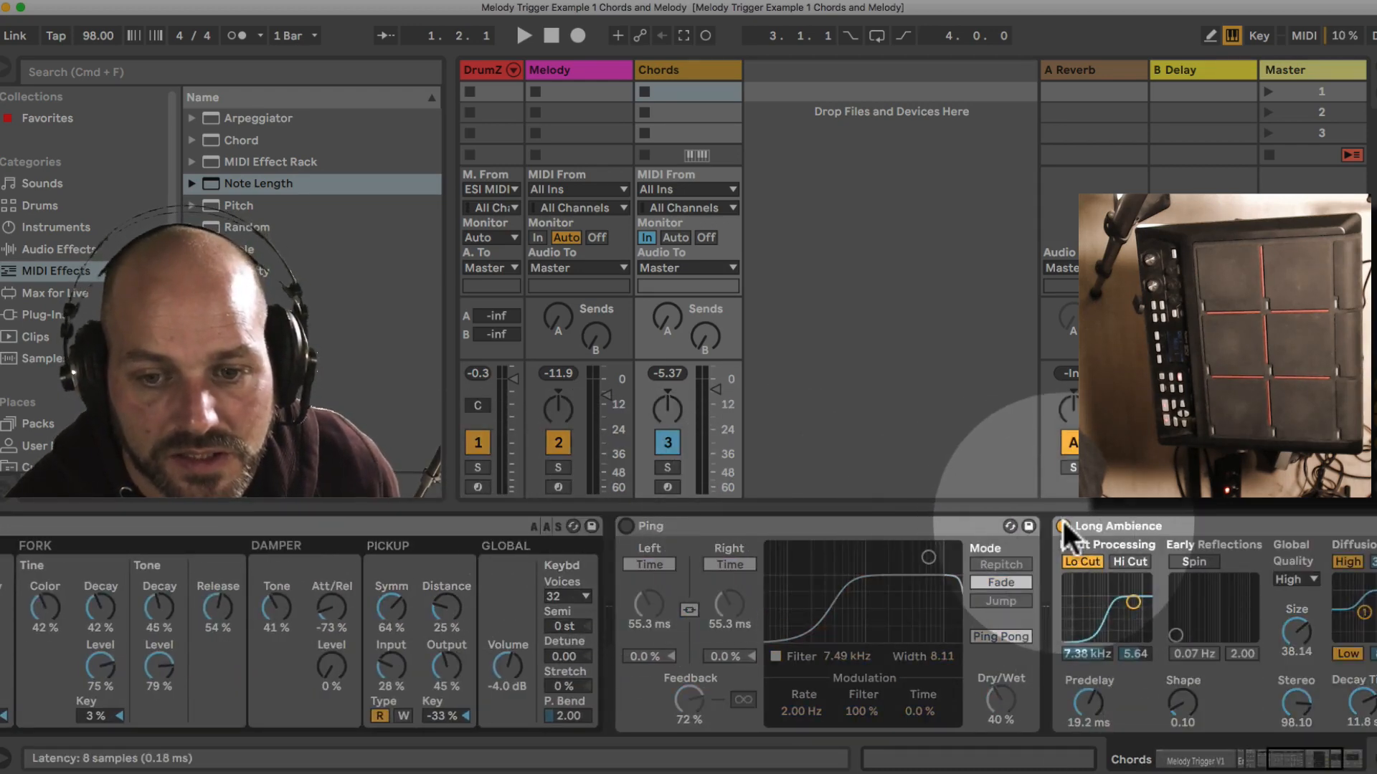
left_click(1062, 526)
left_click_drag(1315, 762, 1175, 763)
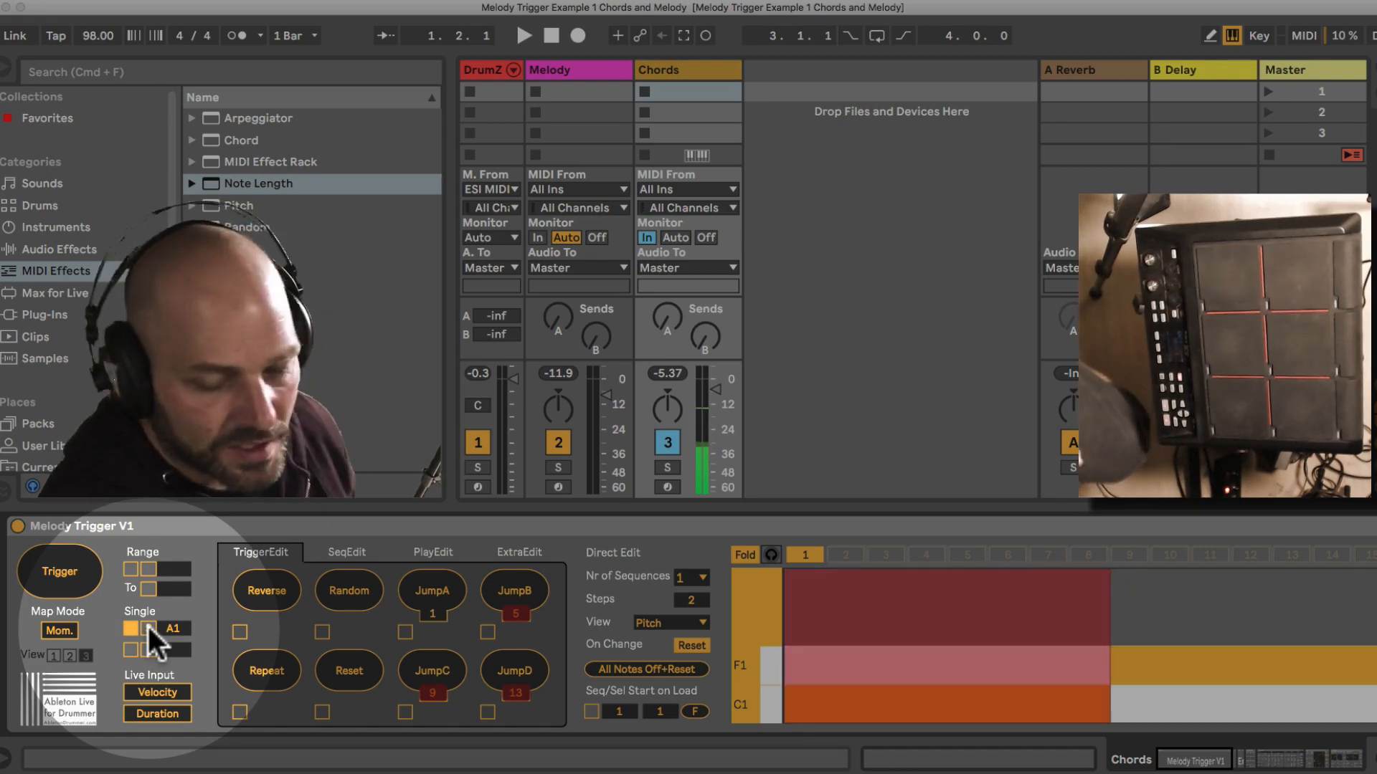
Collapse the MkI1 Dirty Piano device and turn the Endless Note(s) device on the Chords track back on.
left_click(1248, 760)
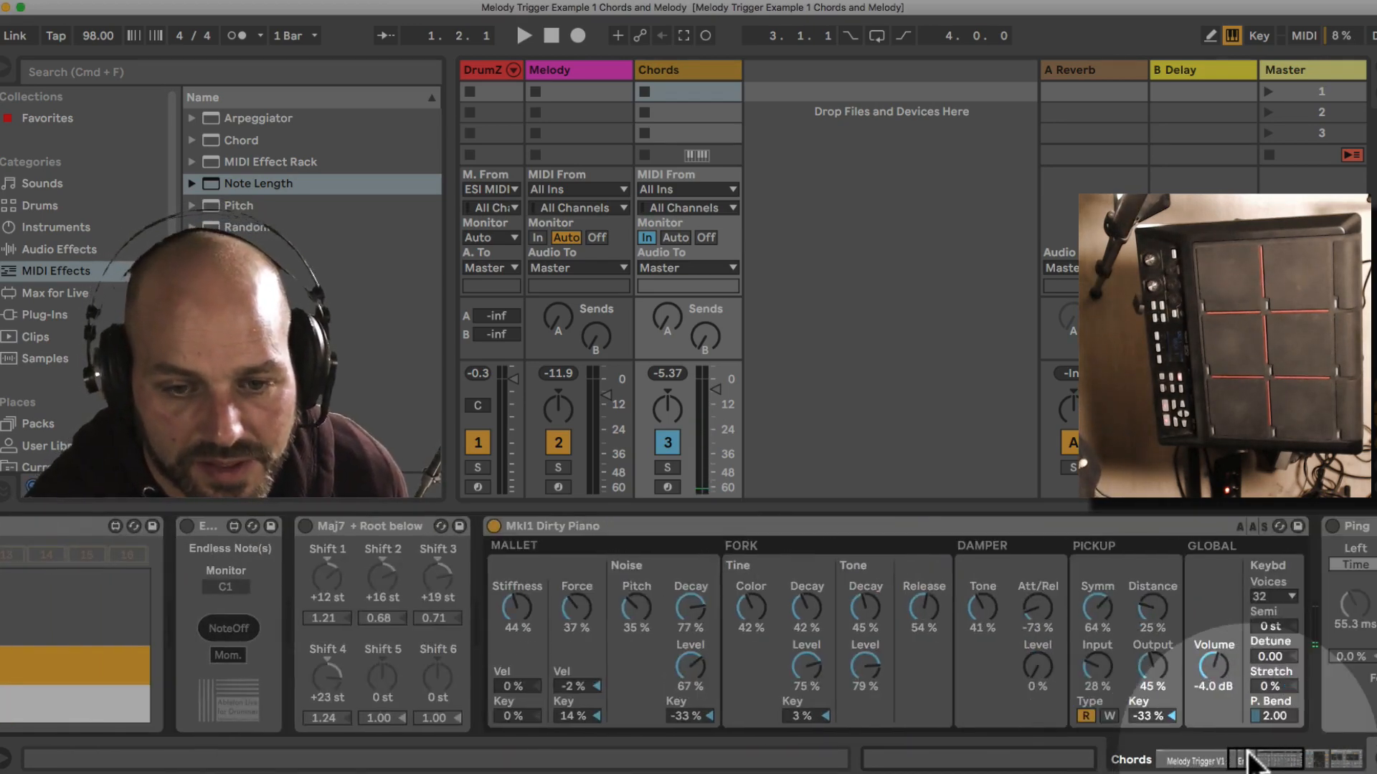
left_click(641, 522)
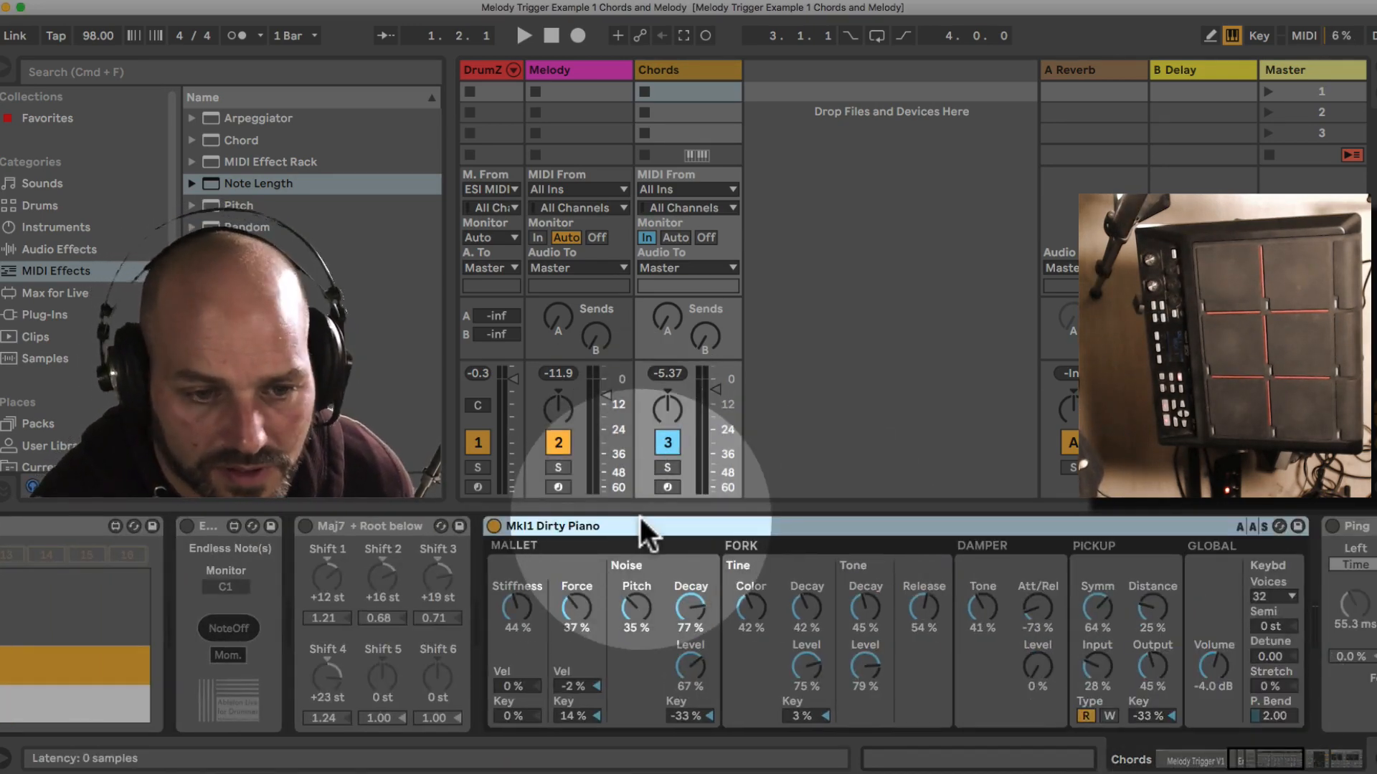
double_click(640, 518)
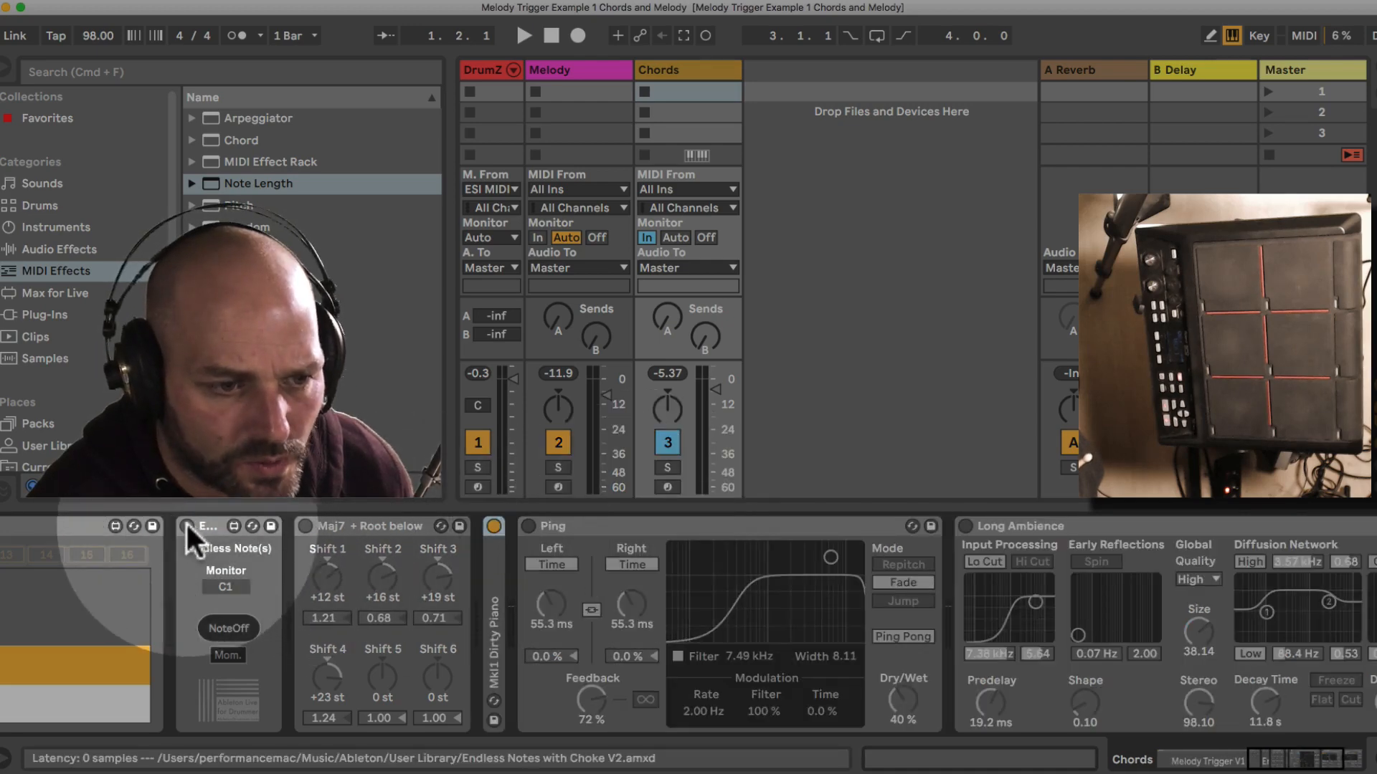
left_click(1272, 759)
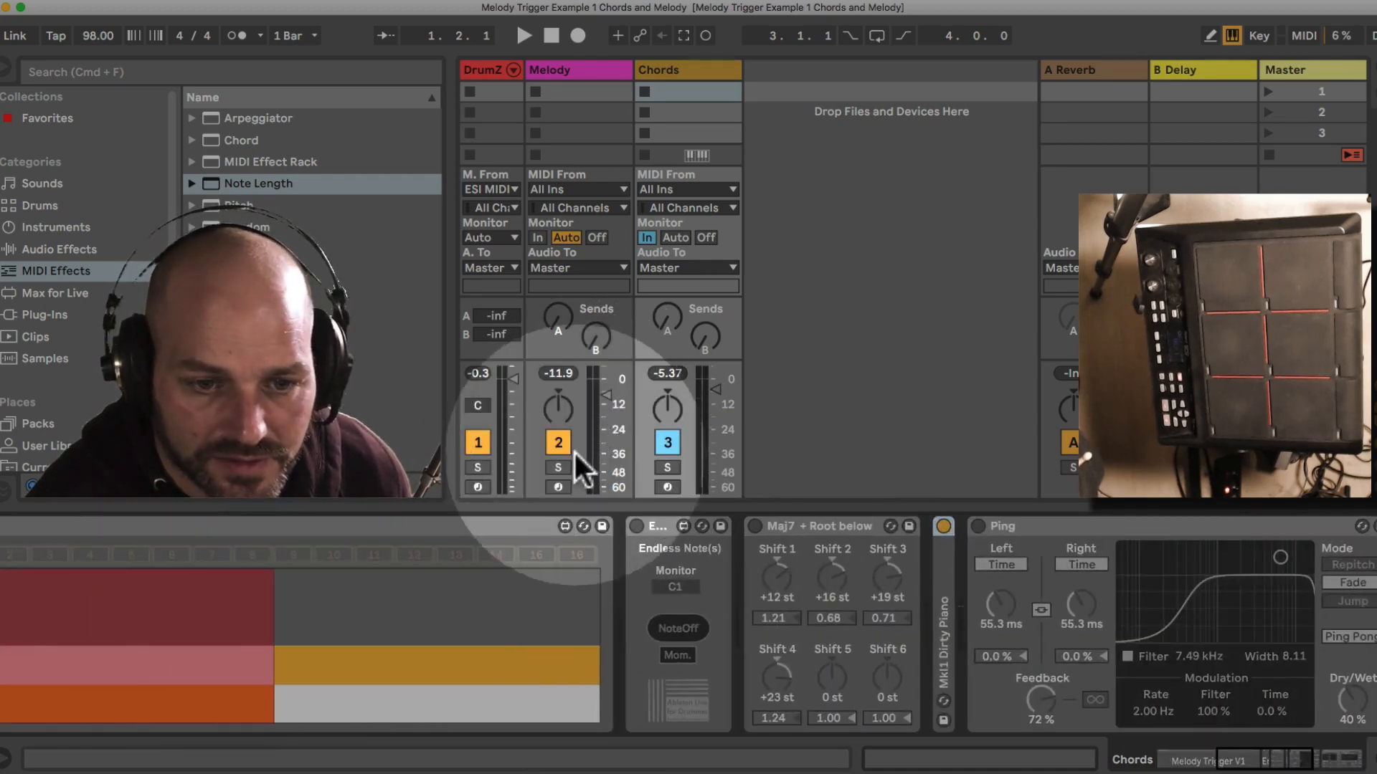
left_click(657, 525)
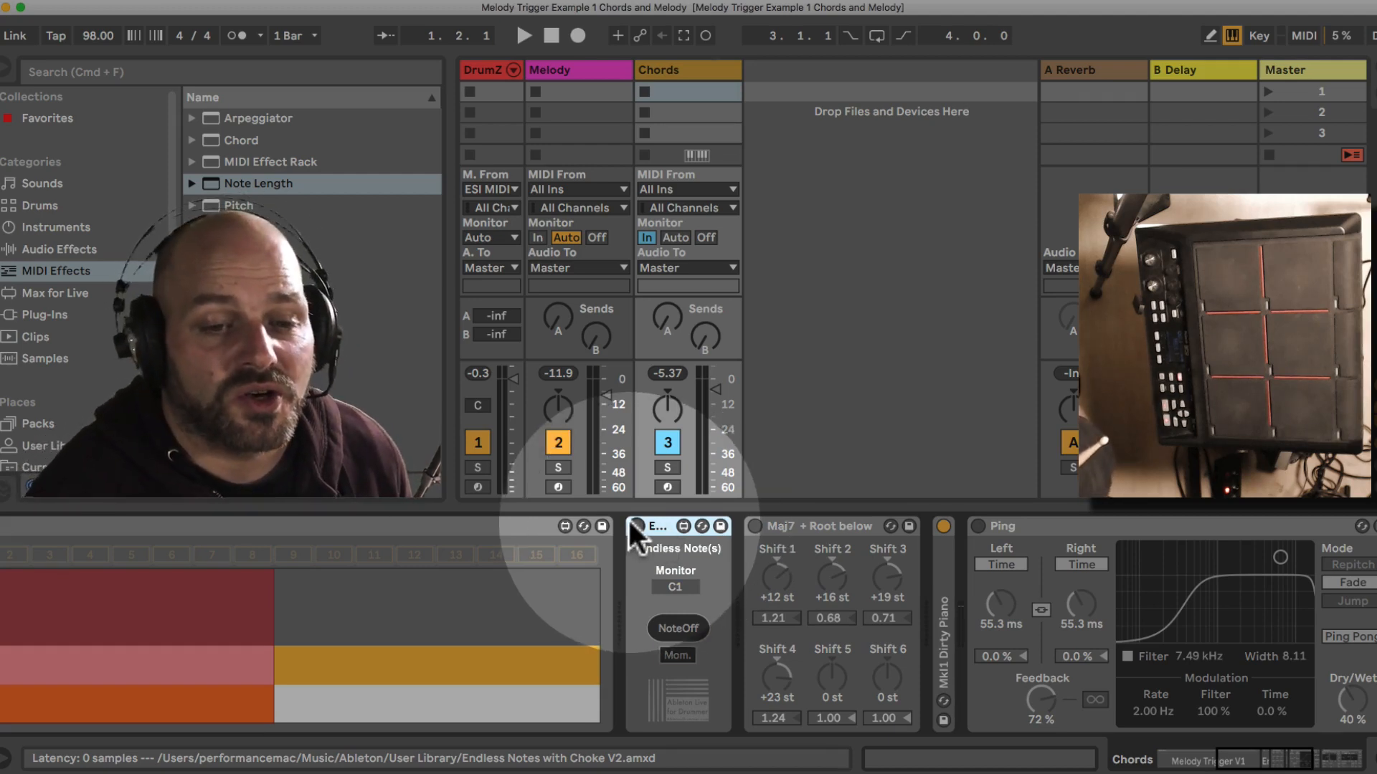
left_click(634, 525)
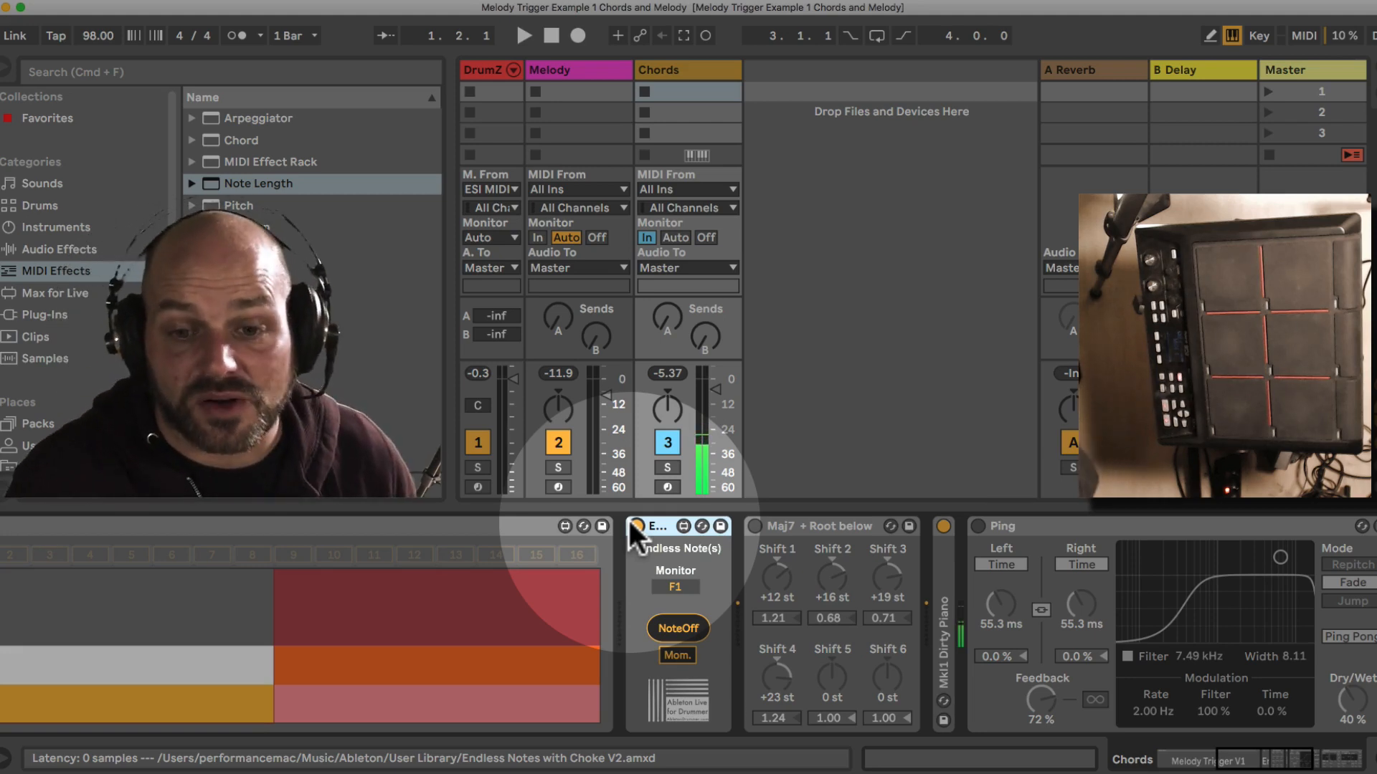
Expand the MkI1 Dirty Piano device and look back along the Chords chain to the Melody Trigger sequence.
left_click(948, 586)
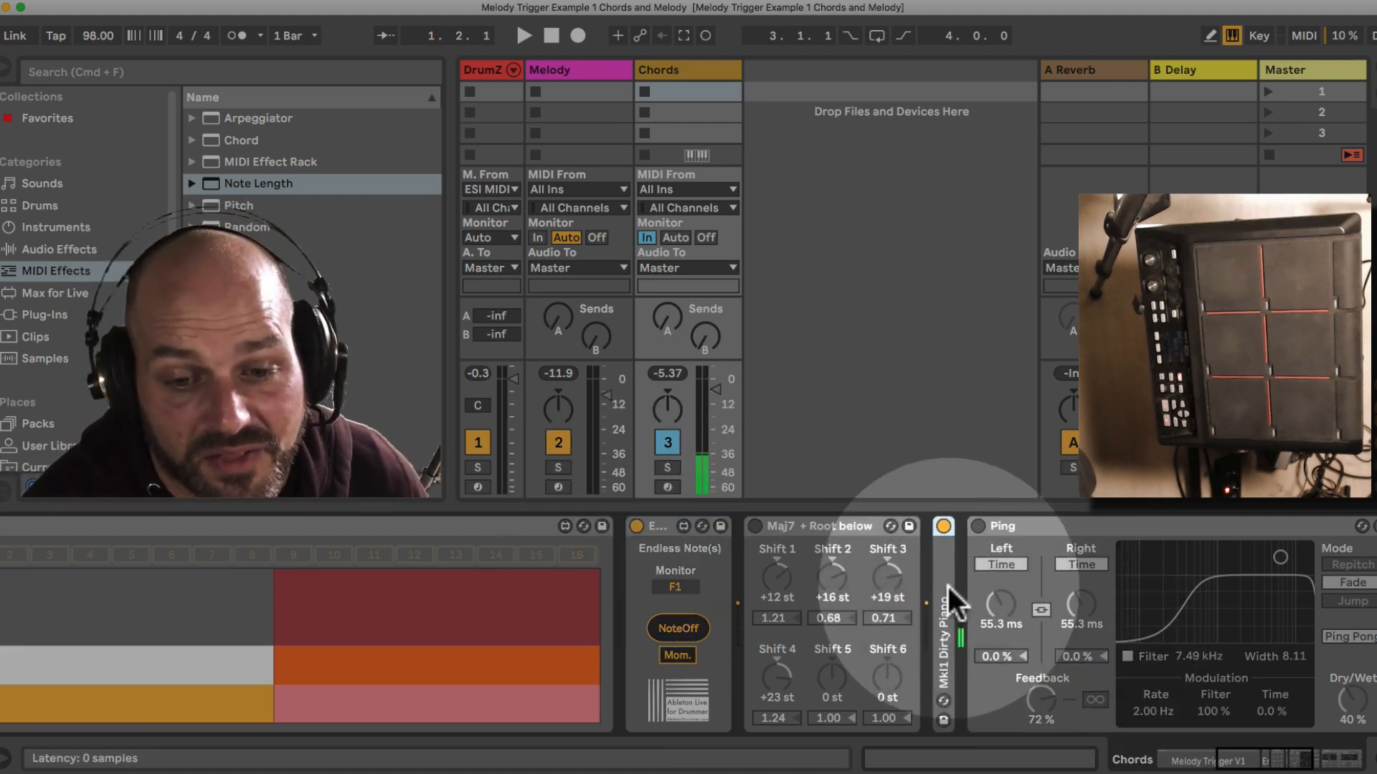
left_click(948, 587)
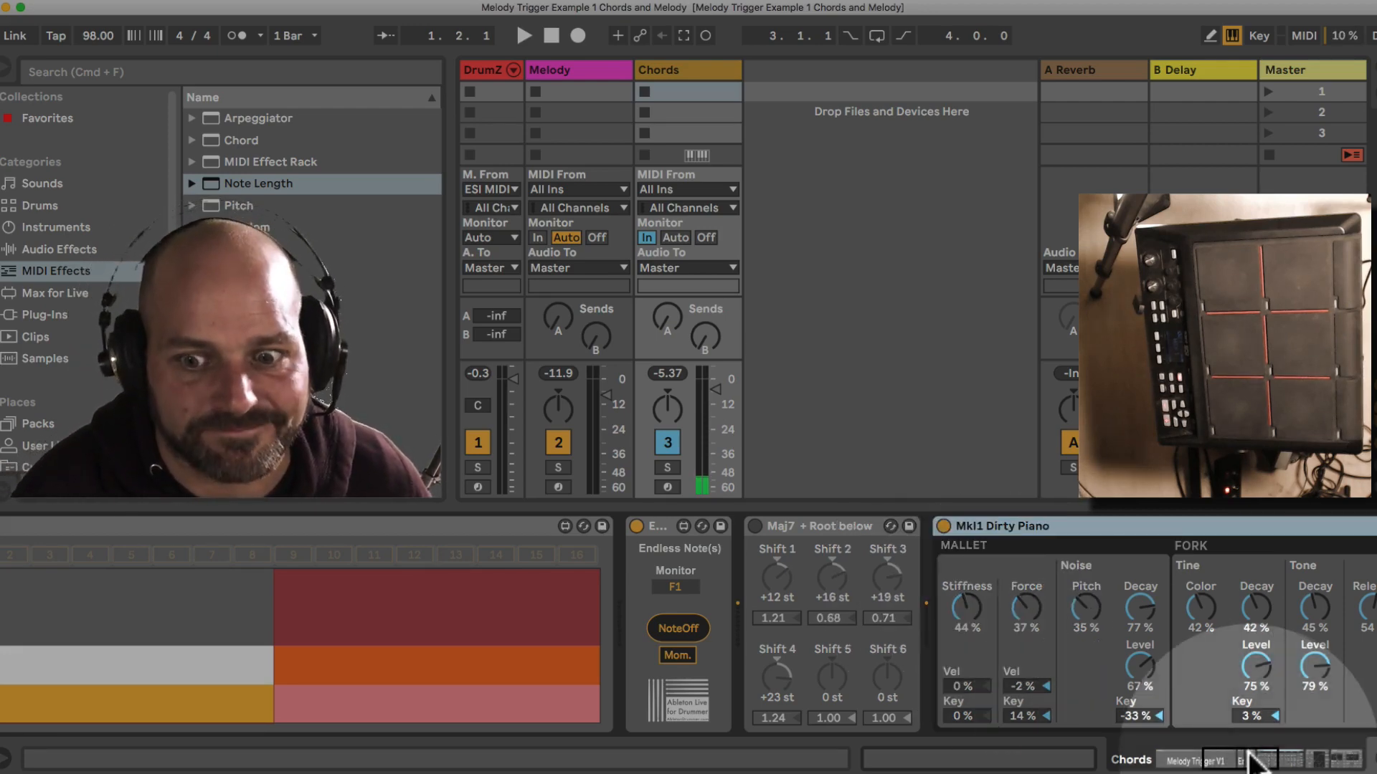
left_click_drag(1244, 755, 1277, 756)
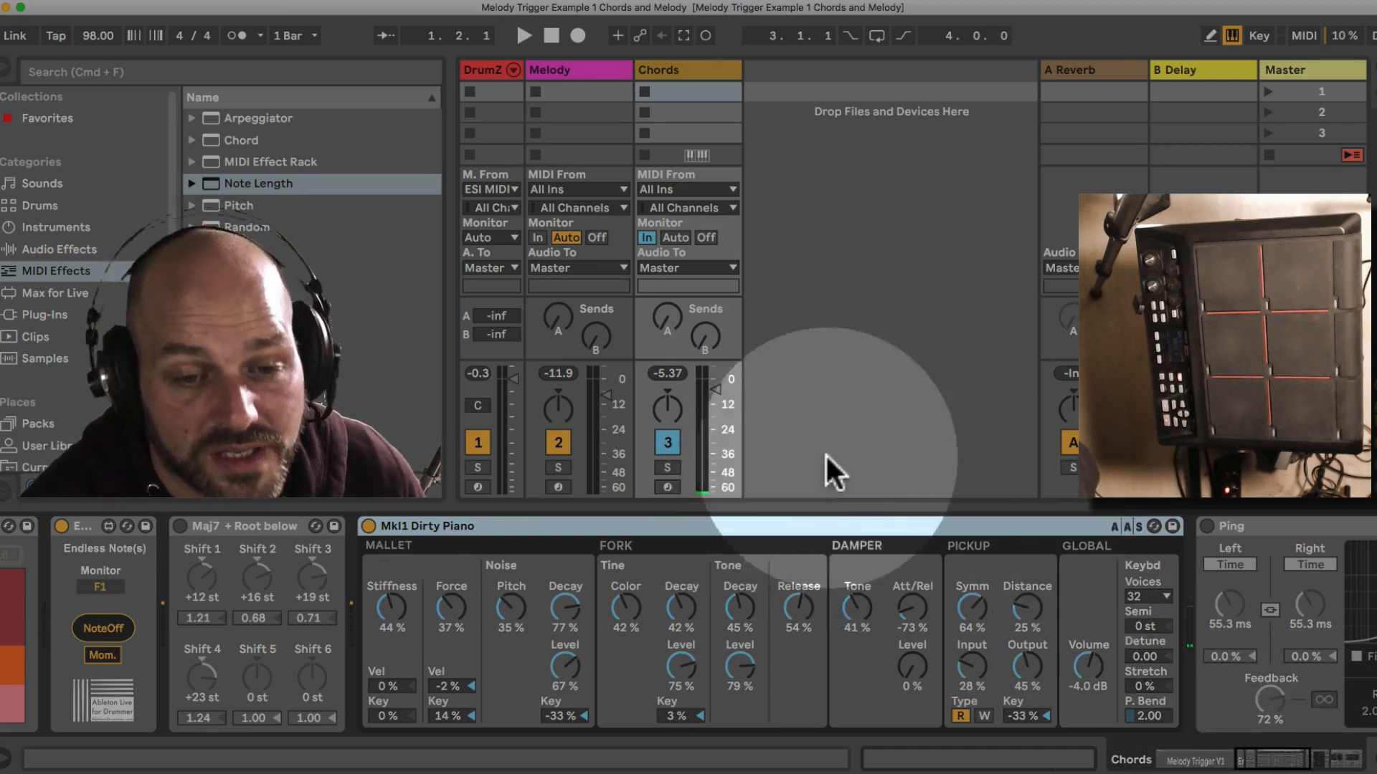
left_click_drag(1295, 757, 1283, 758)
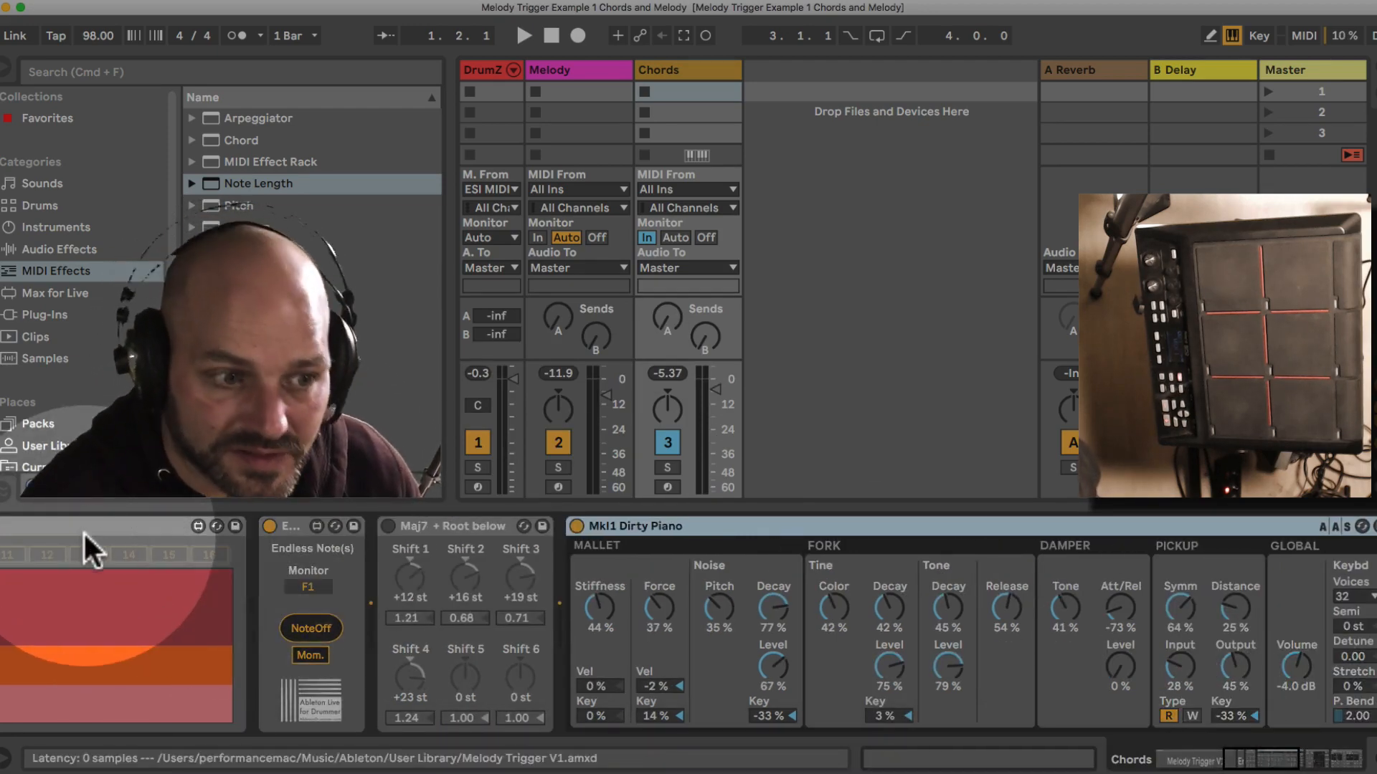
left_click_drag(1288, 755, 1245, 755)
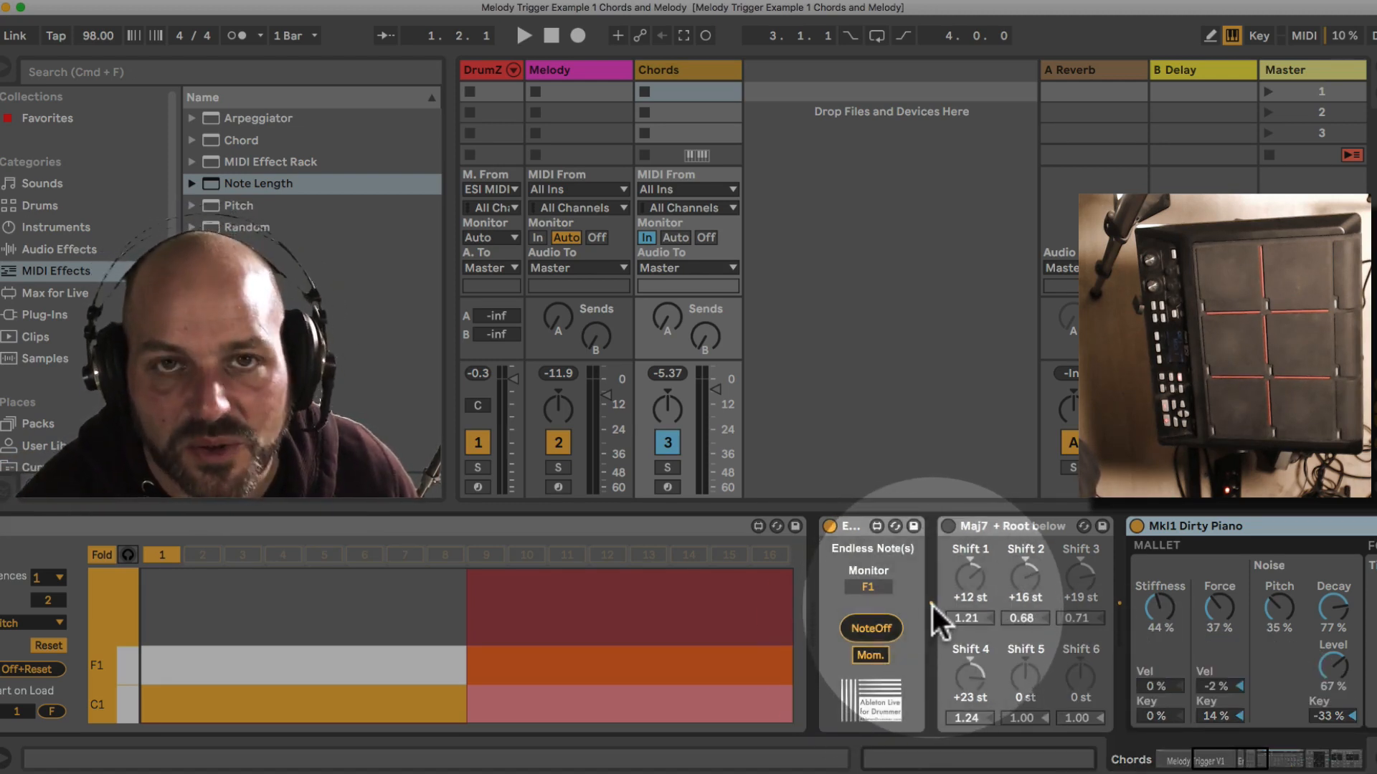
Point out Chord among the MIDI effects and turn the Maj7 + Root below chord device back on.
left_click(1244, 764)
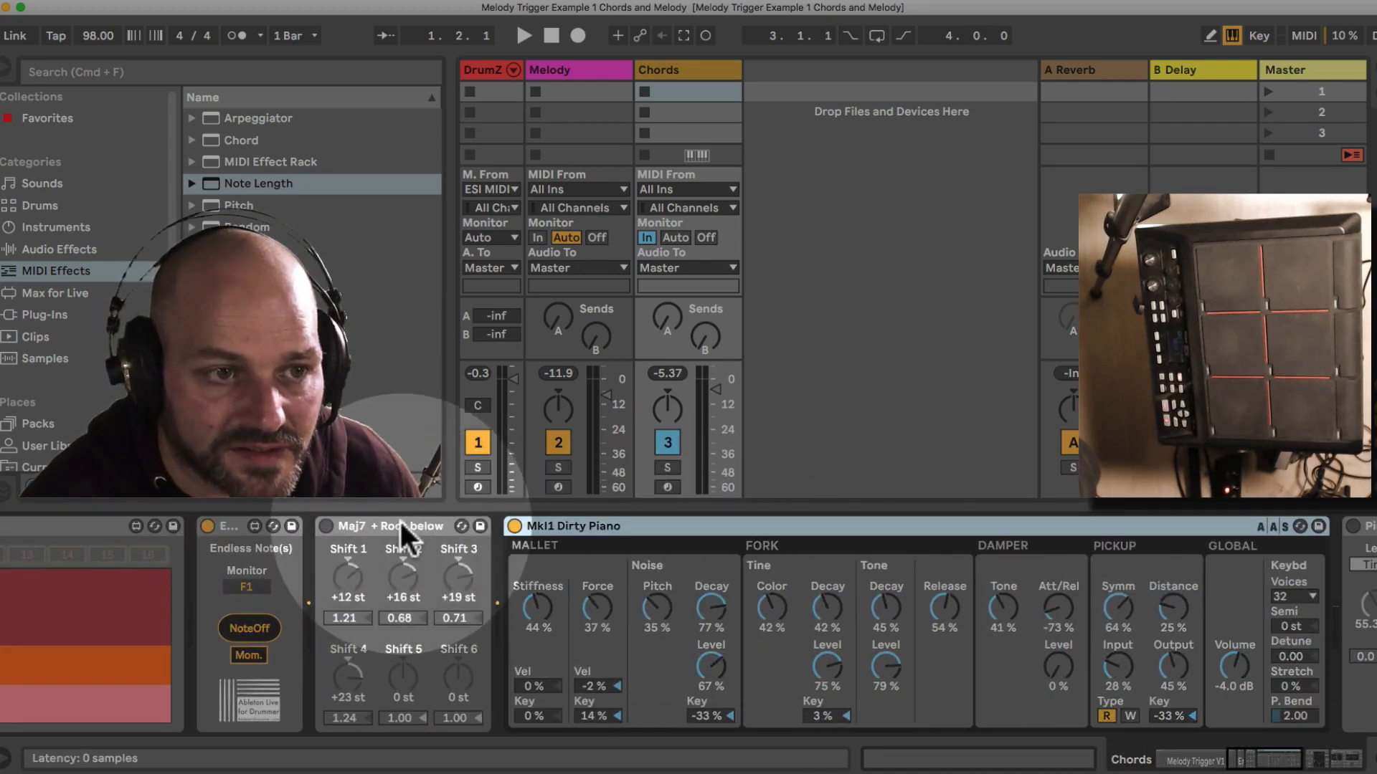
left_click(209, 140)
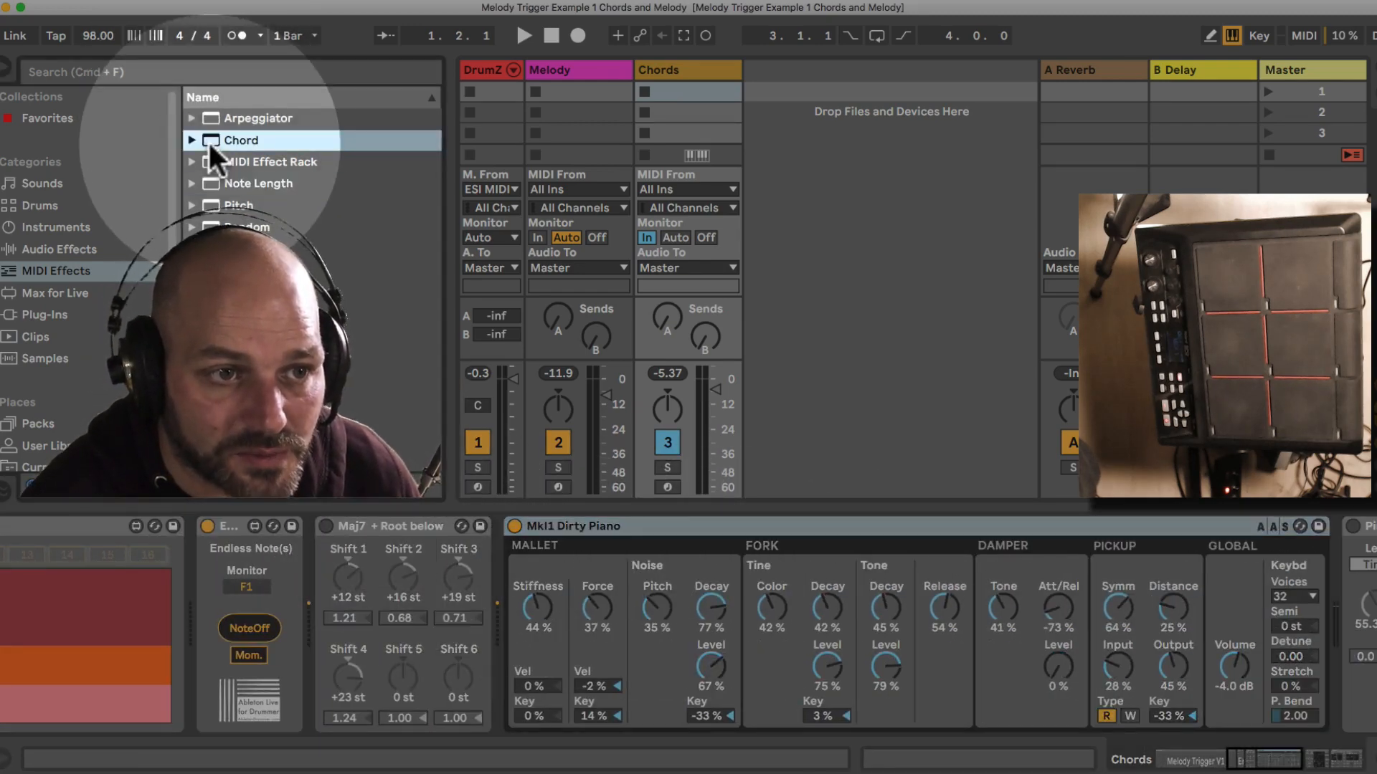
left_click(325, 525)
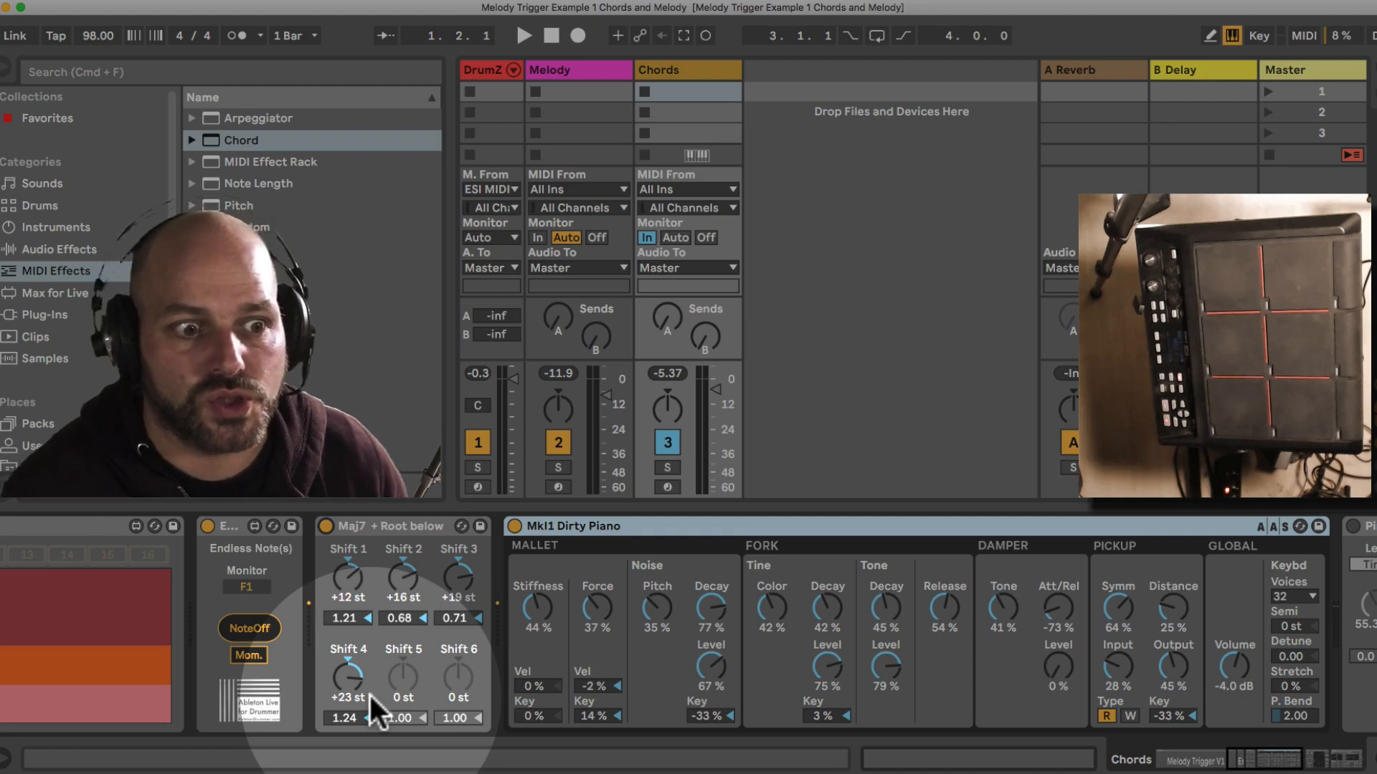
mouse_move(1297, 766)
left_mouse_down()
mouse_move(1221, 765)
mouse_move(1299, 766)
left_mouse_up()
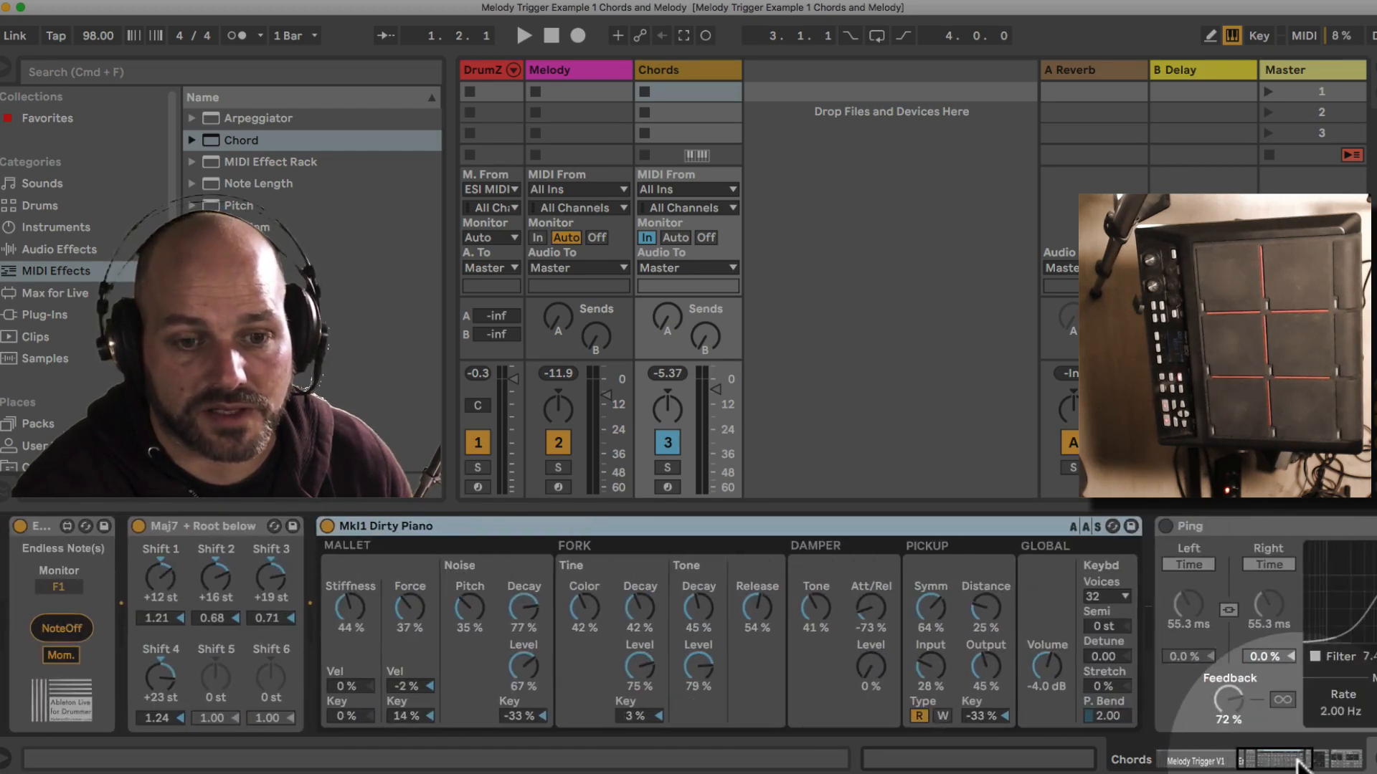
left_click(364, 511)
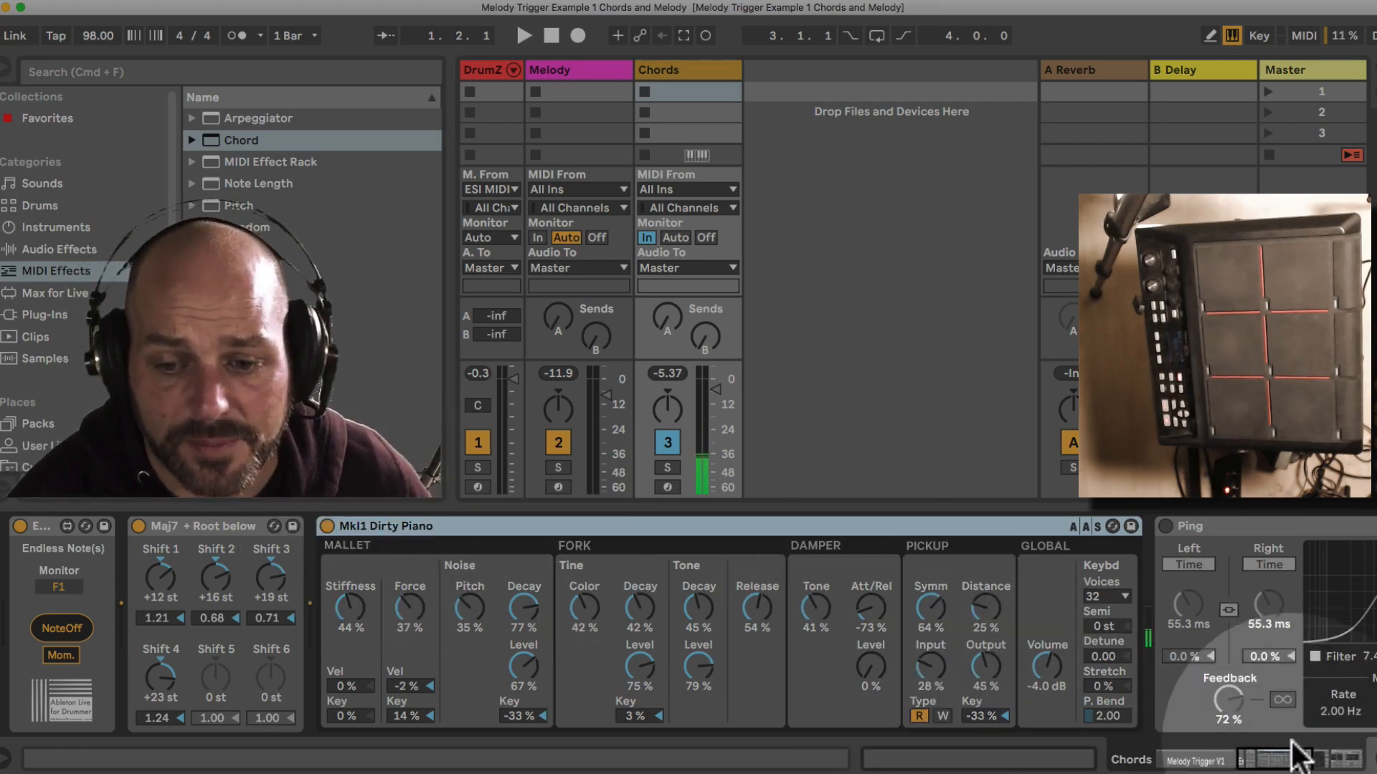
Turn the Ping delay and Long Ambience reverb on the Chords track back on and look over the device chain.
left_click_drag(1285, 753, 1320, 752)
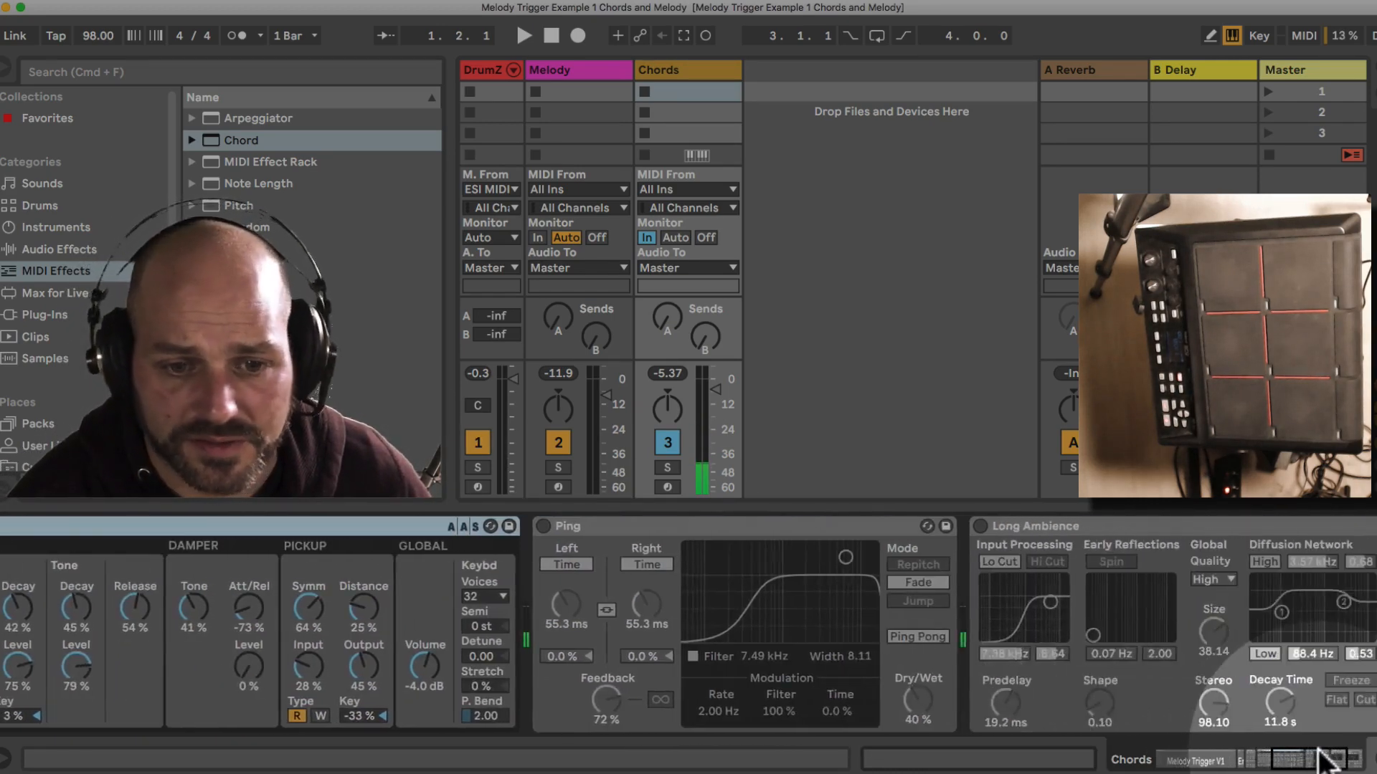
left_click(541, 528)
left_click(981, 525)
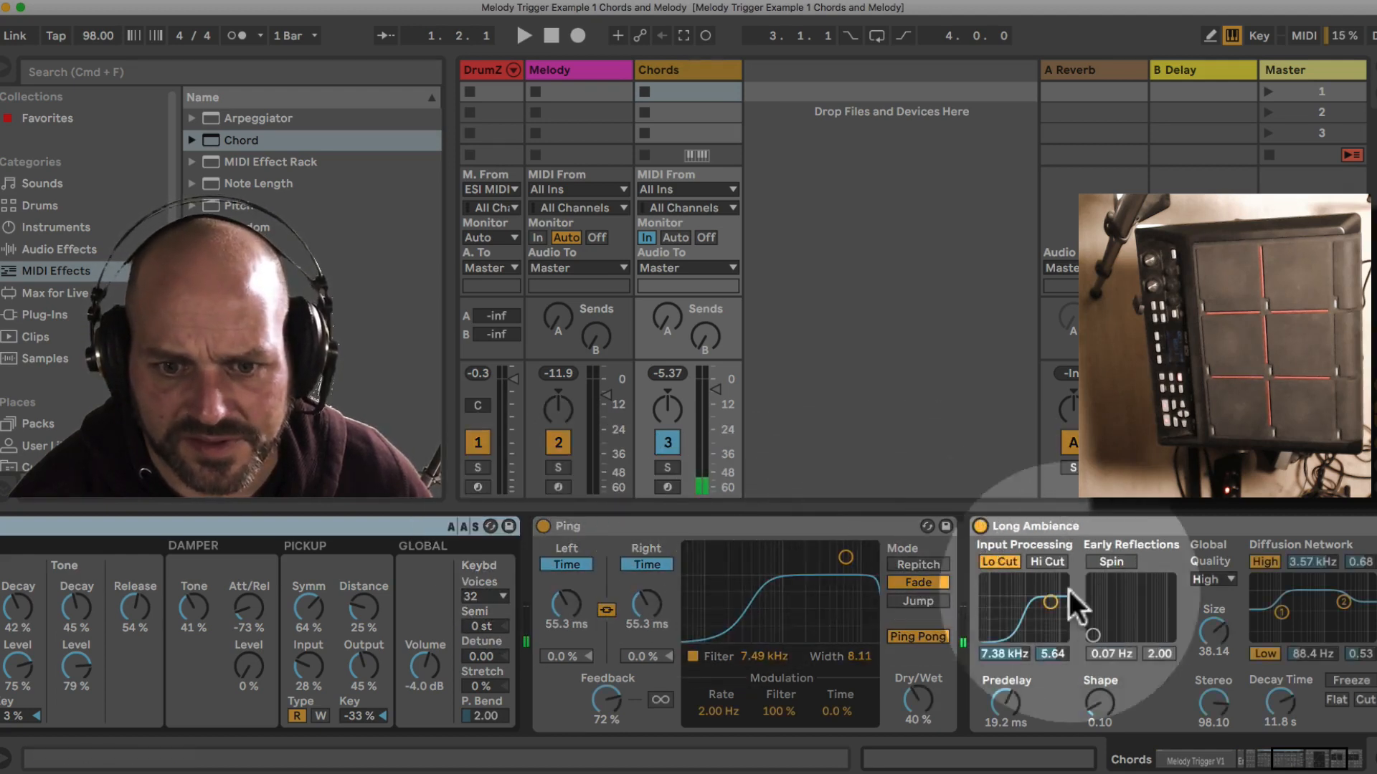
left_click_drag(1299, 762, 1315, 761)
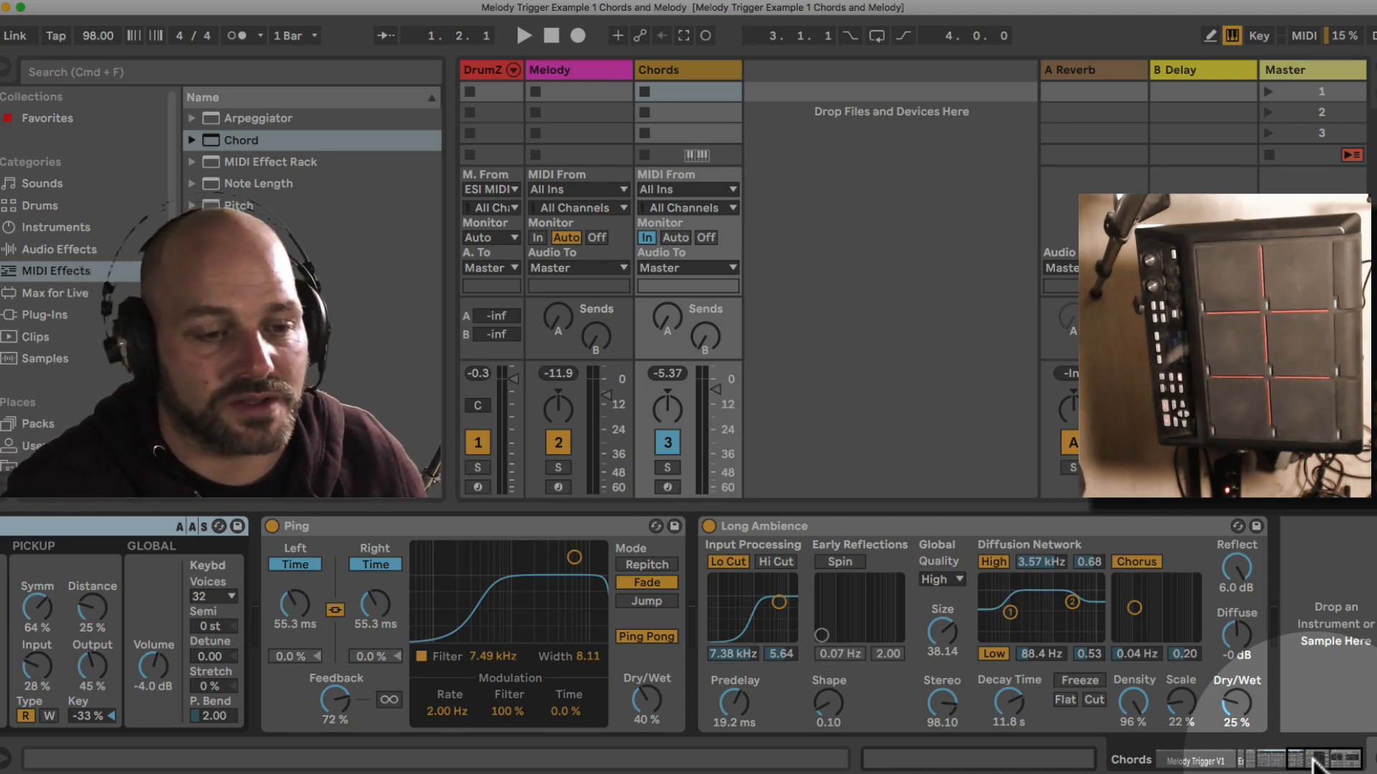
left_click_drag(1313, 758, 1255, 763)
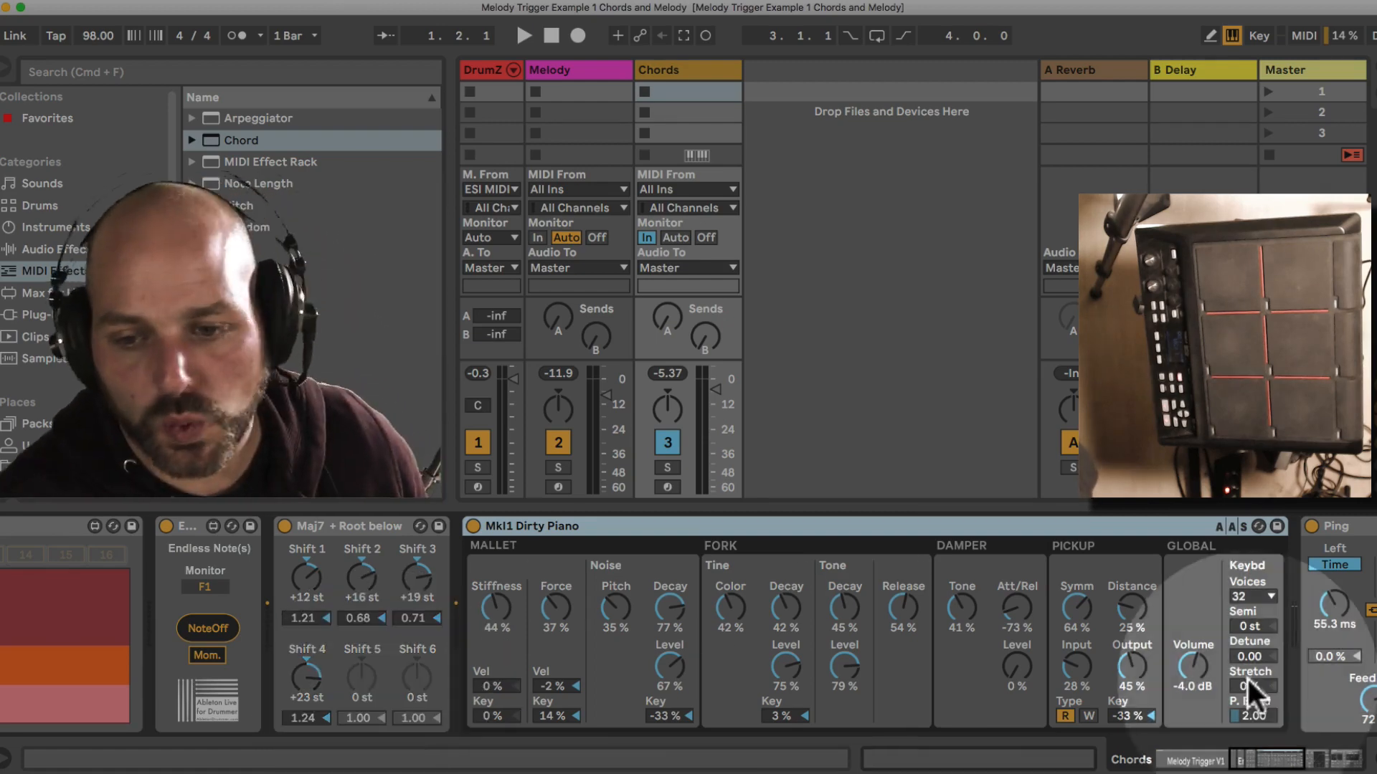
Bypass and re-enable Long Ambience on the Chords track to compare the pad-triggered chords with and without the reverb.
left_click(1278, 763)
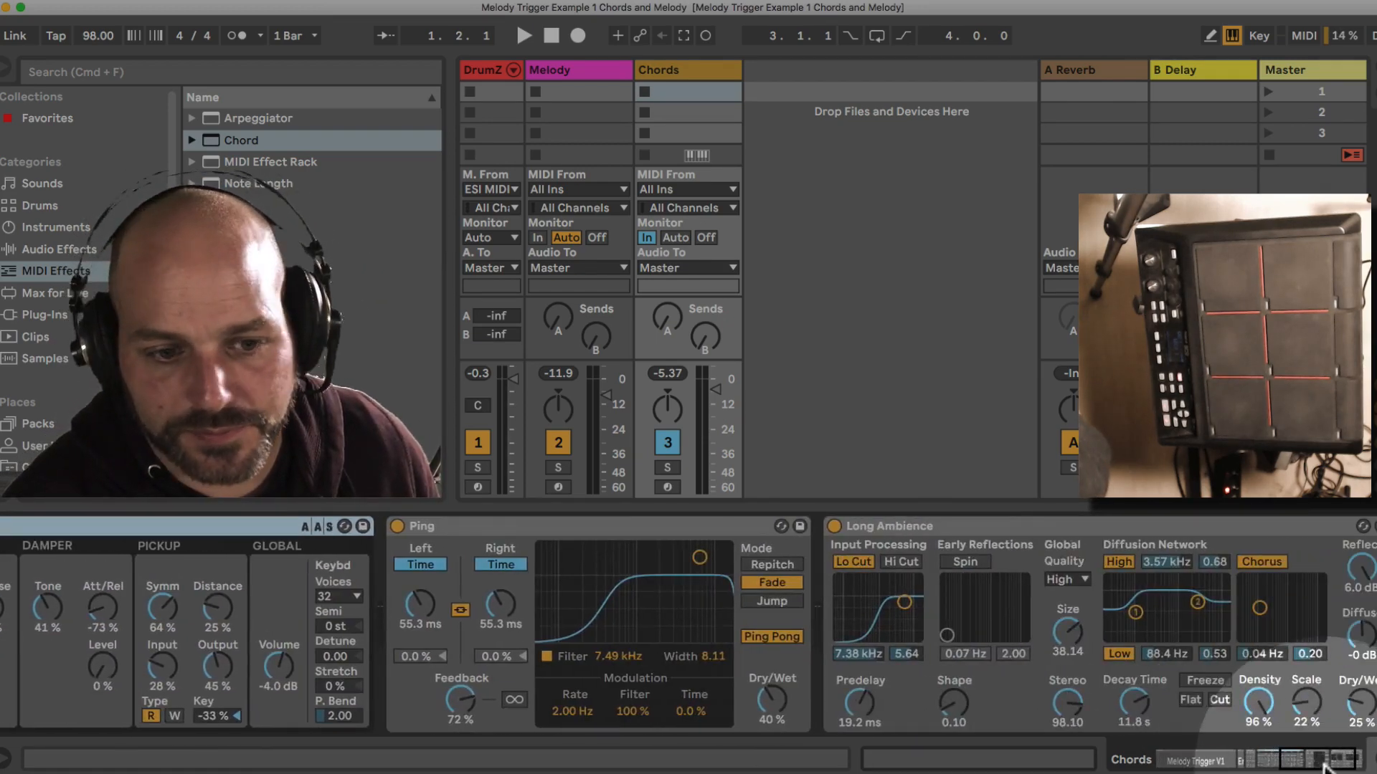
left_click(475, 526)
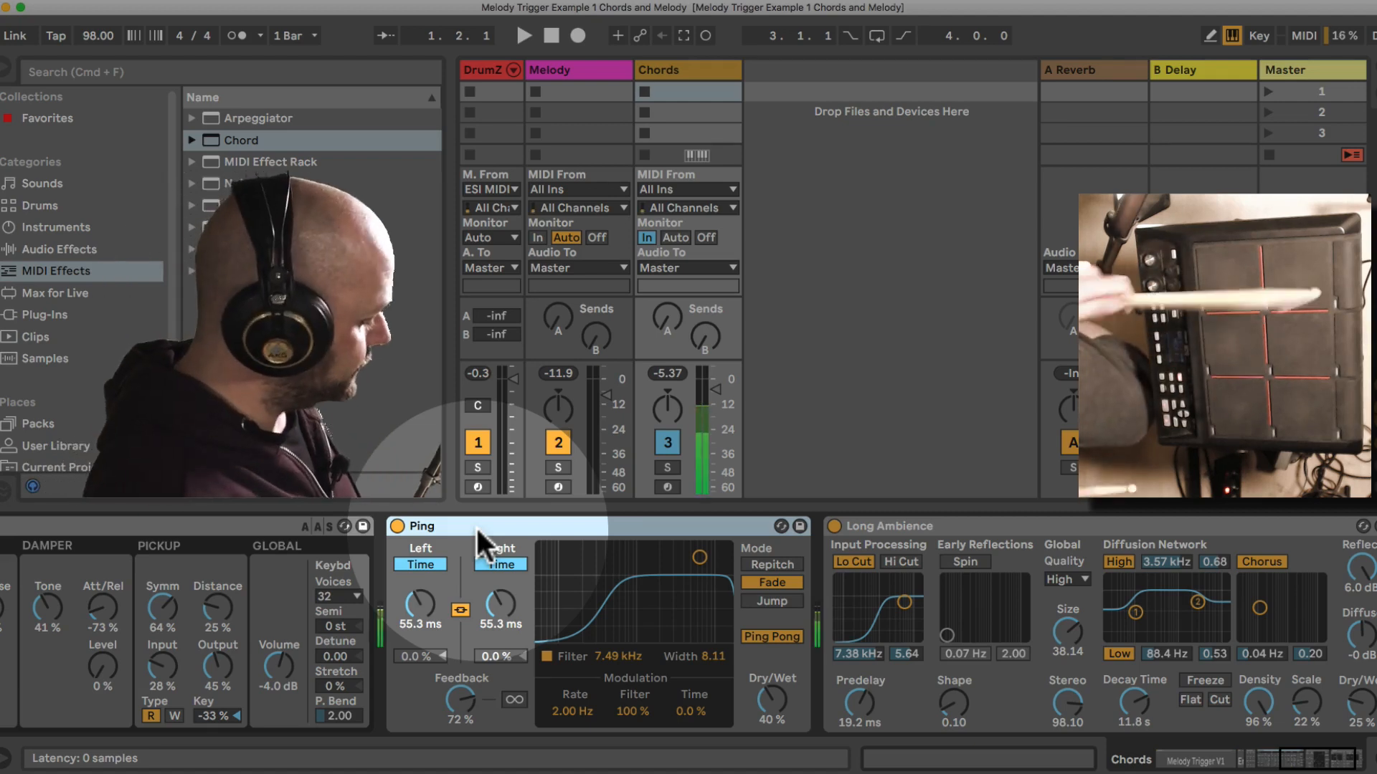
left_click(835, 527)
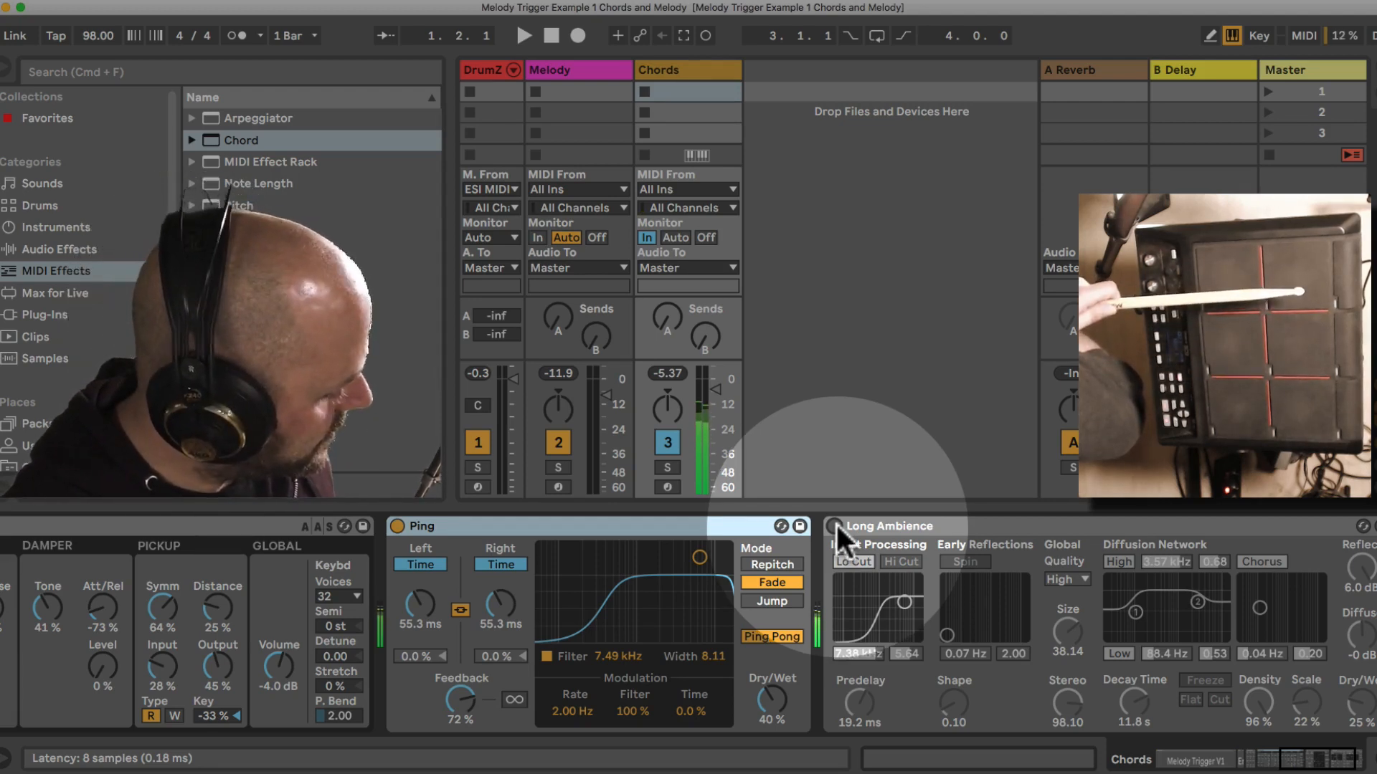
left_click(835, 526)
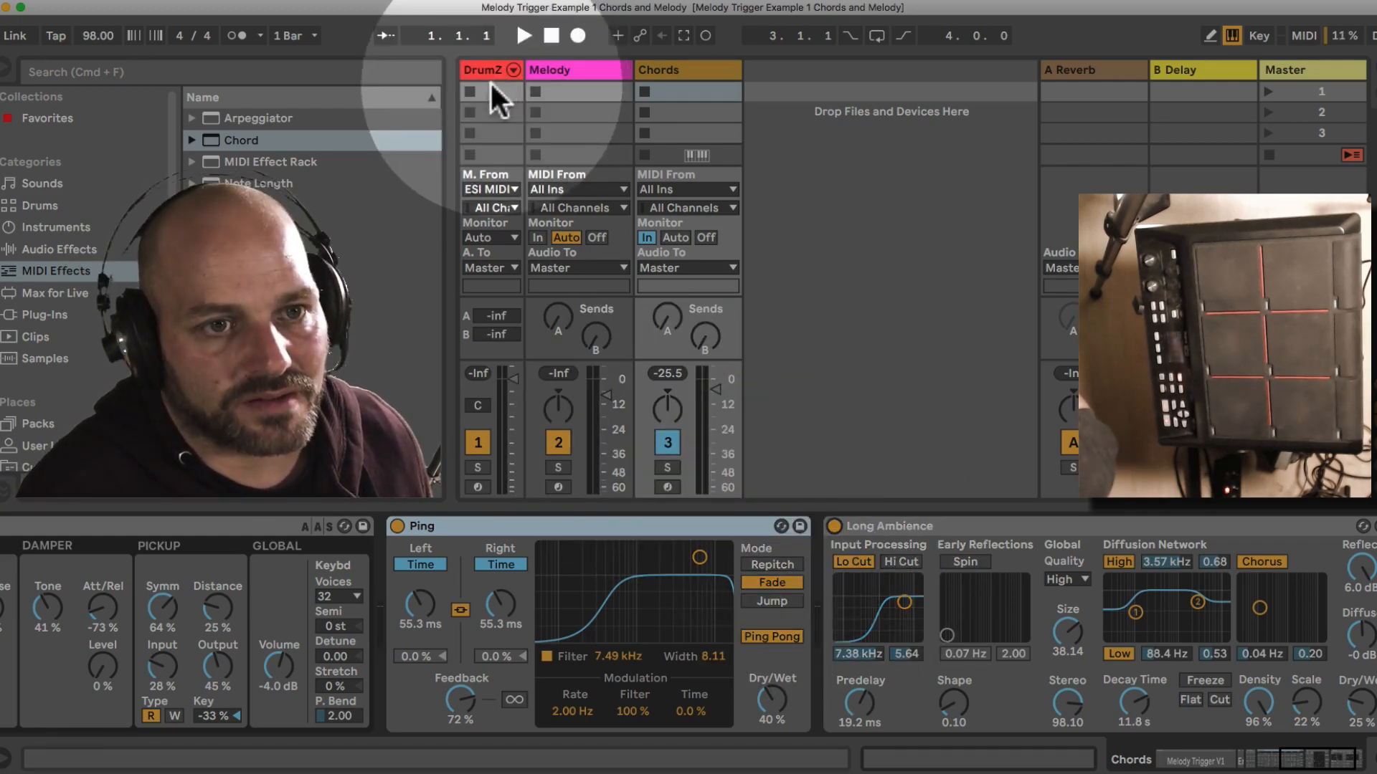
Widen the DrumZ track, collapse its Formaggio 2 Kit, and show the Melody track's devices.
left_click_drag(524, 70, 588, 86)
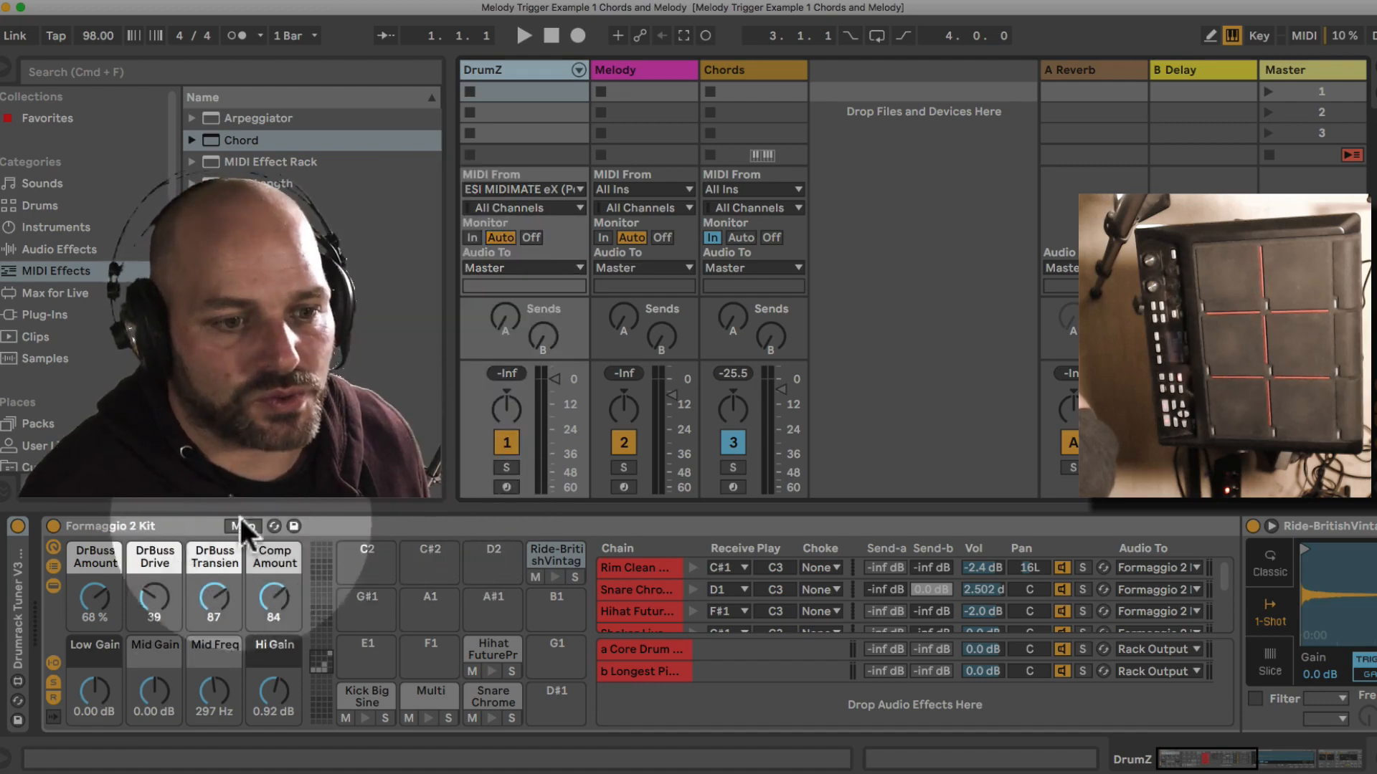
double_click(143, 523)
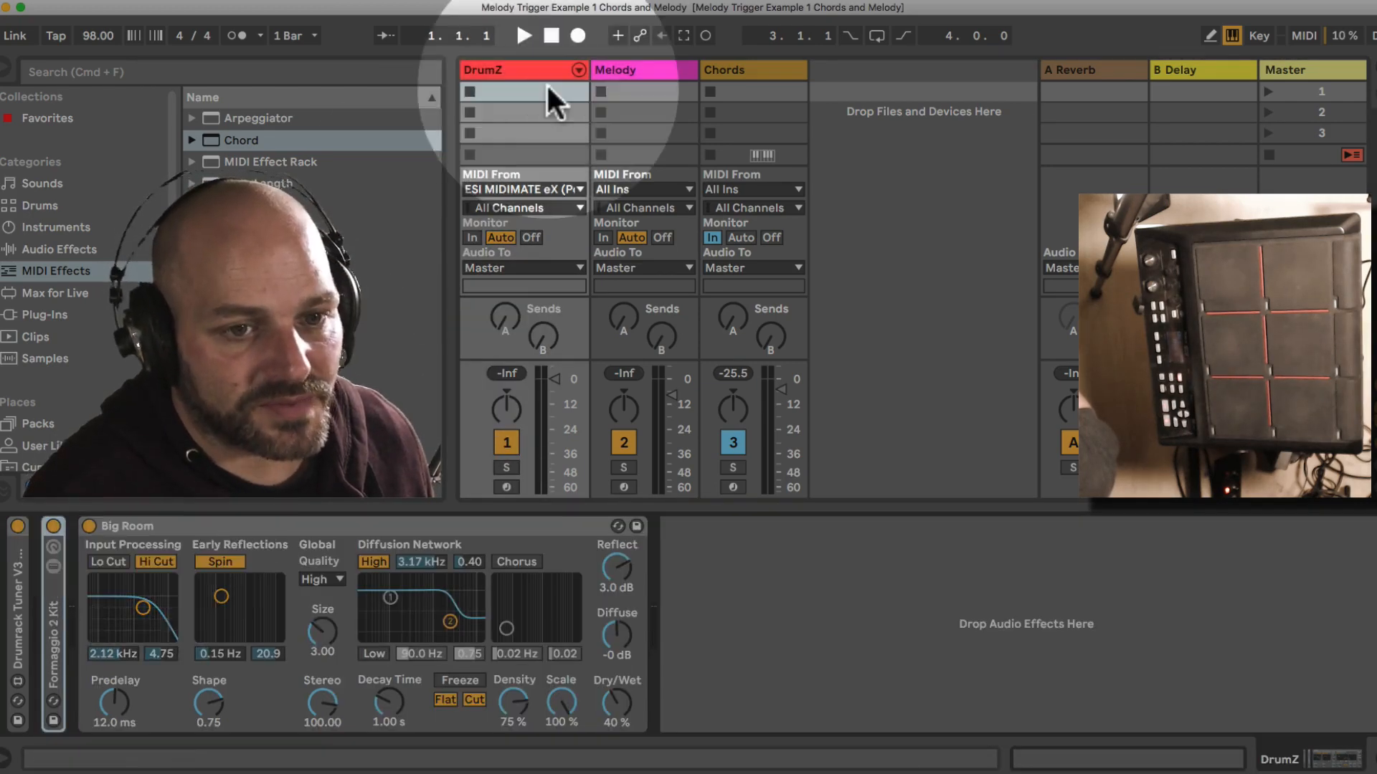
left_click(535, 70)
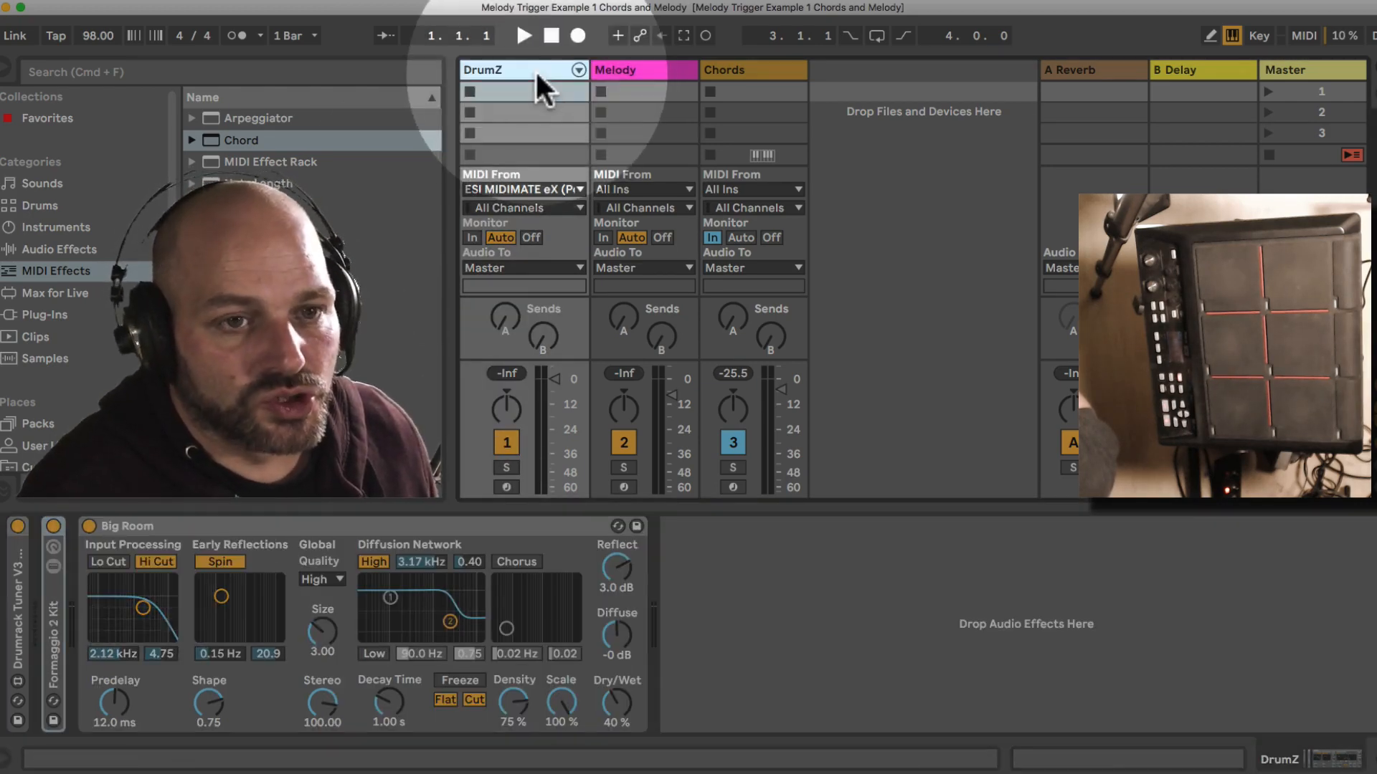
left_click(647, 68)
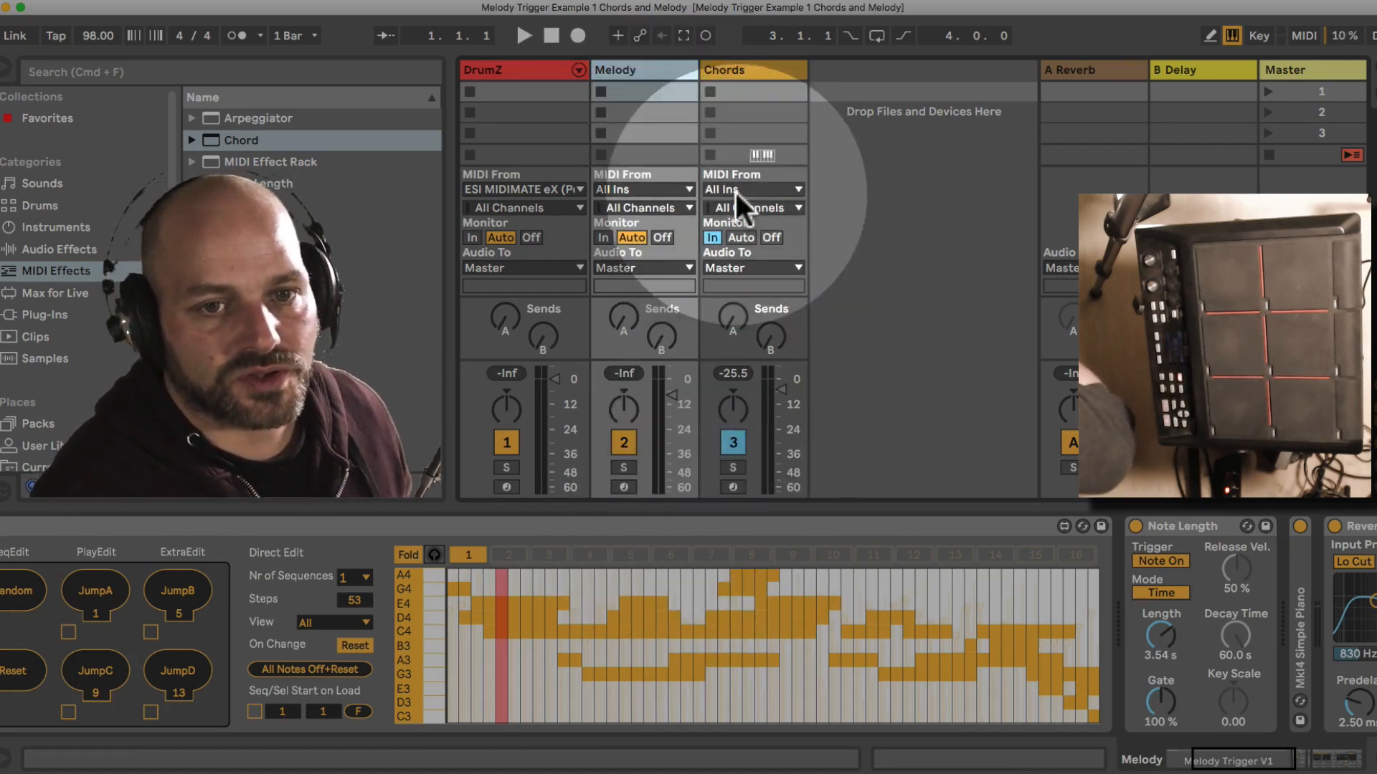
Set the Chords track's monitoring to Auto and arm the DrumZ, Melody and Chords tracks together.
left_click(741, 237)
left_click(507, 487)
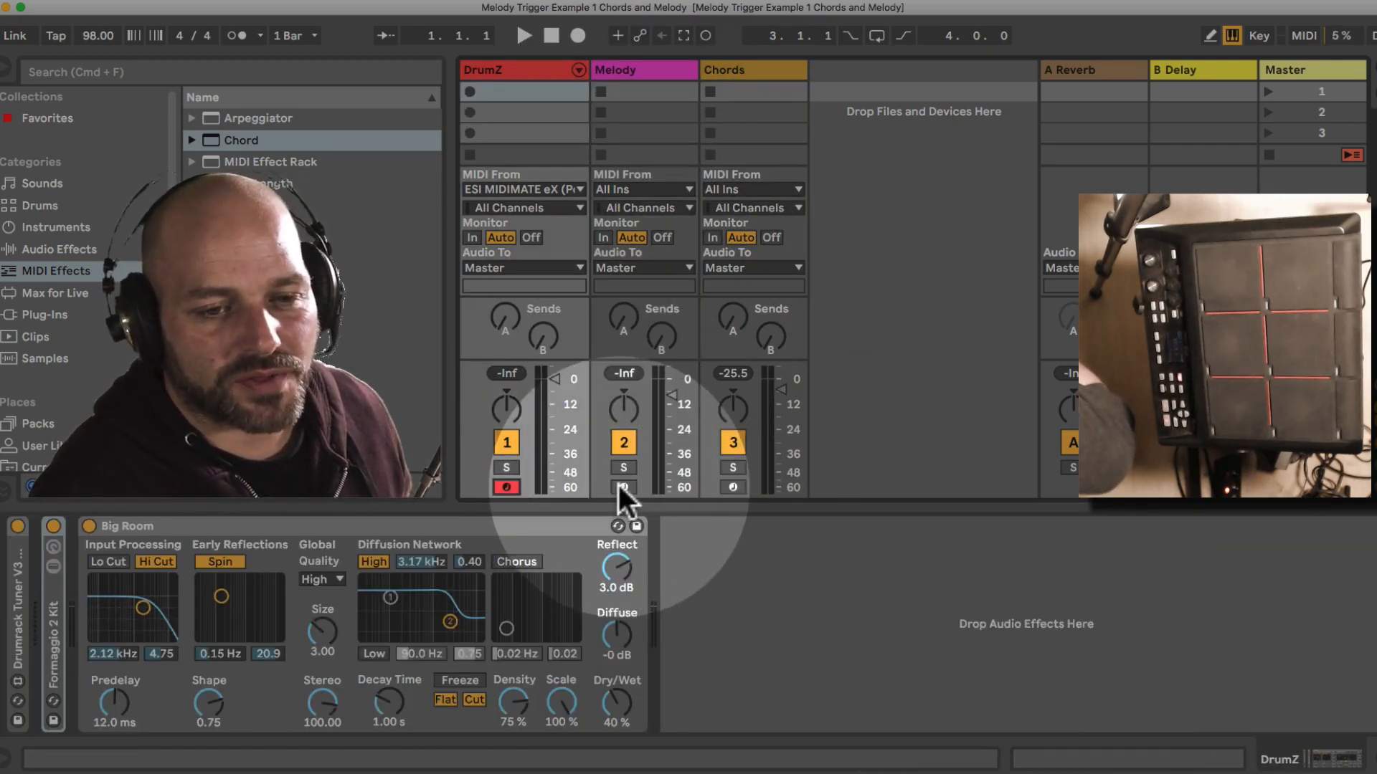
left_click(623, 487)
left_click(733, 487)
Expand the Formaggio 2 Kit on the DrumZ track, then show the Melody track's device chain.
left_click(501, 66)
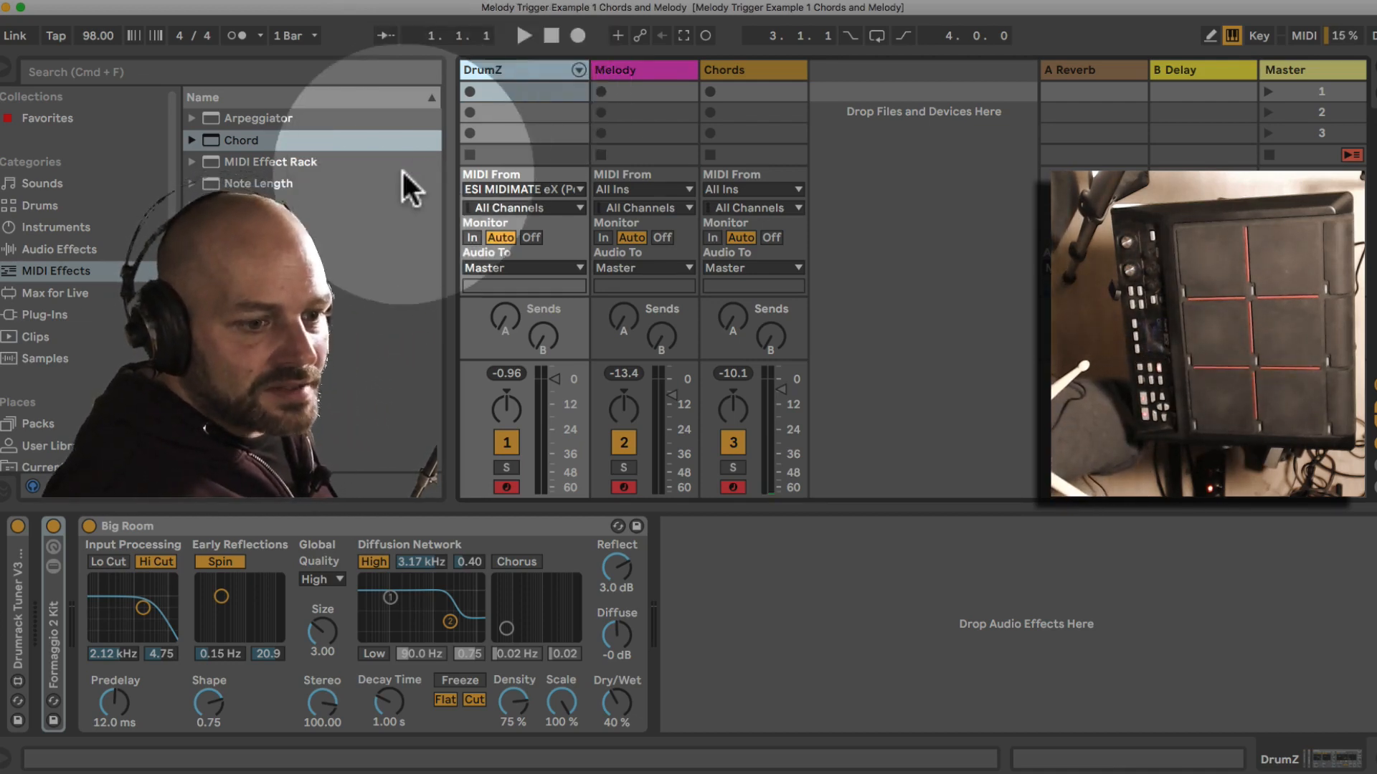
double_click(51, 621)
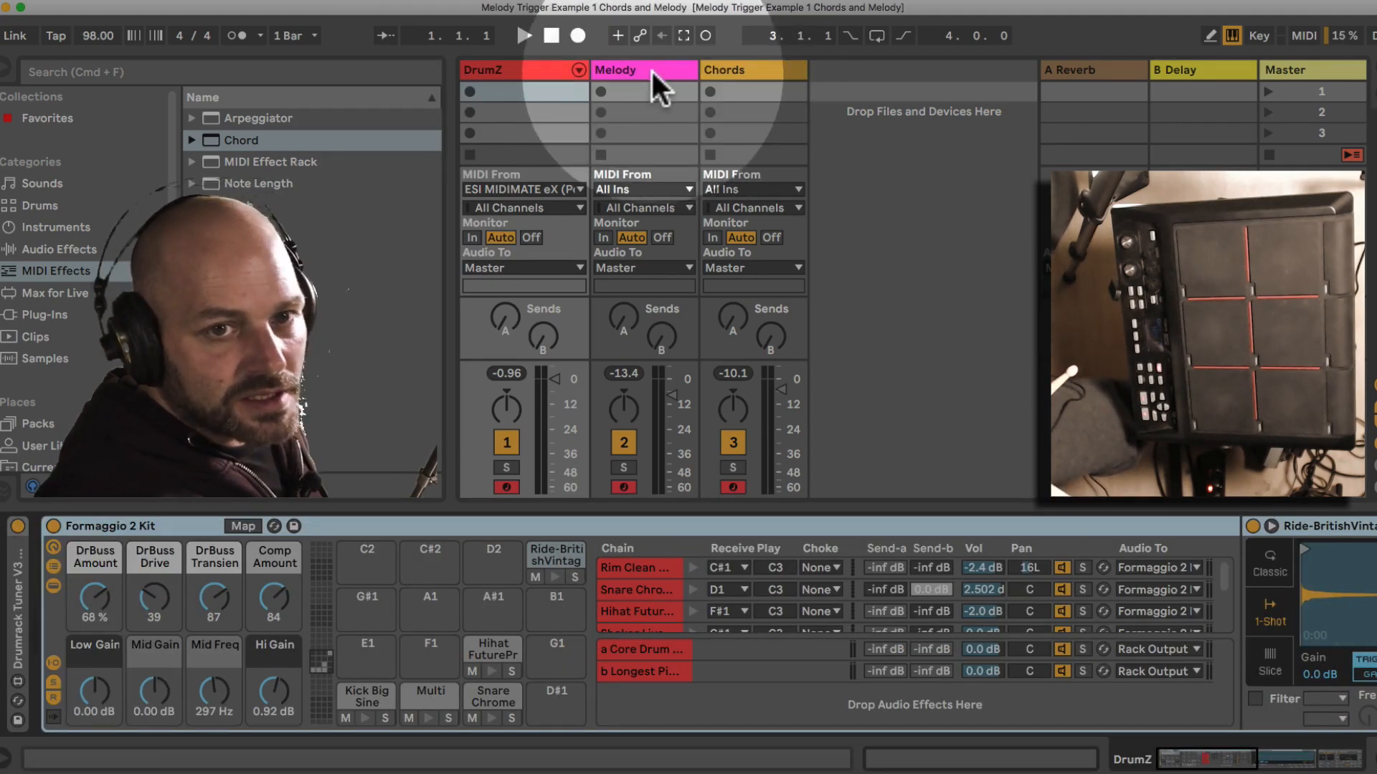
left_click(647, 66)
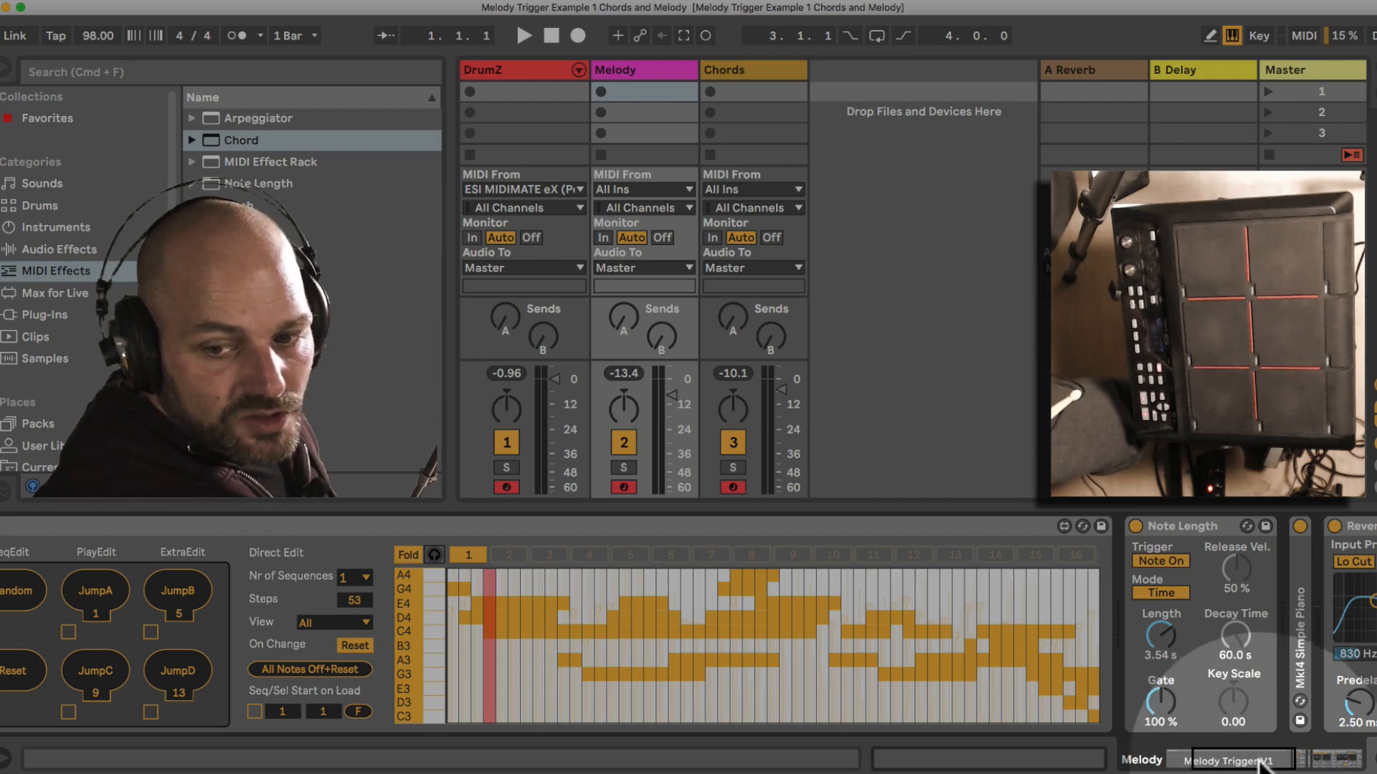
Switch Melody Trigger's second single trigger note (C1) off and back on, disarming the DrumZ track in between.
left_click_drag(1254, 762, 1213, 763)
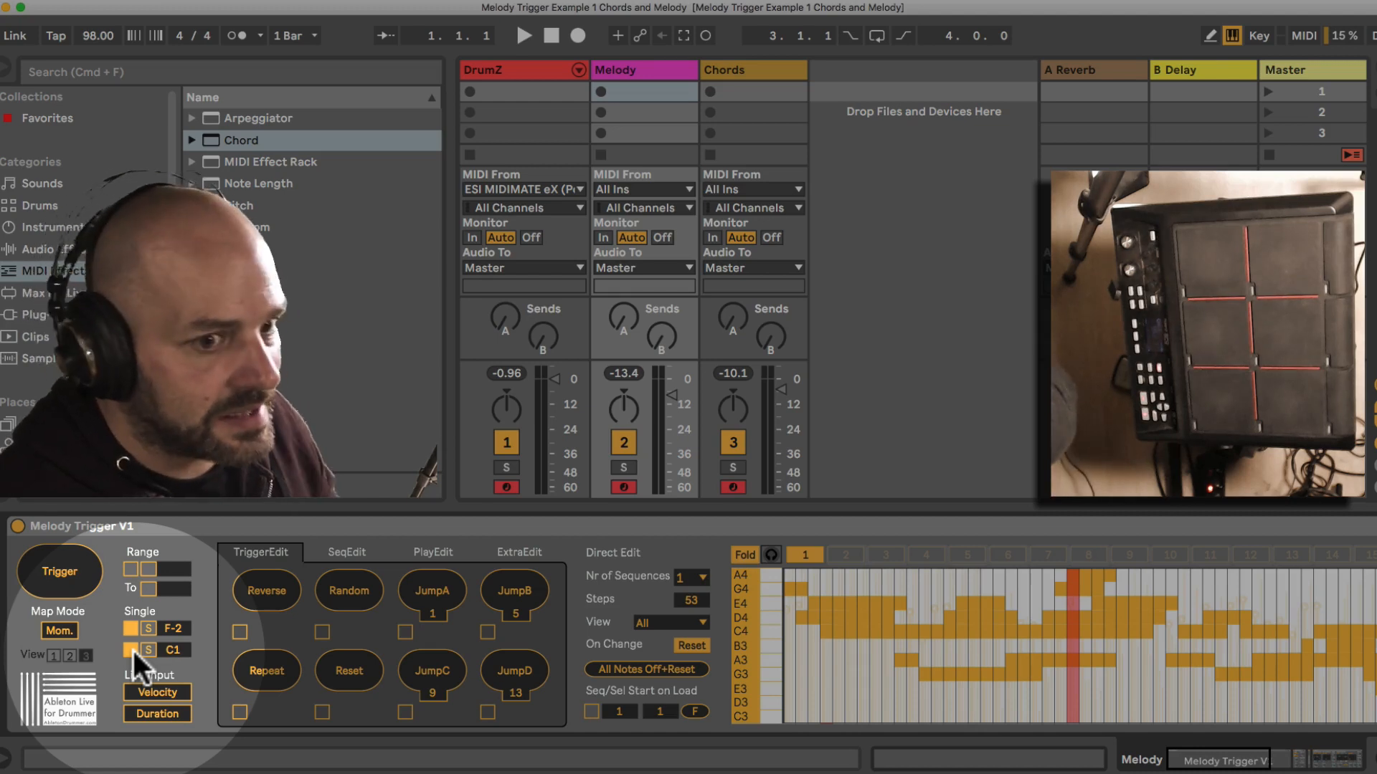
left_click(130, 650)
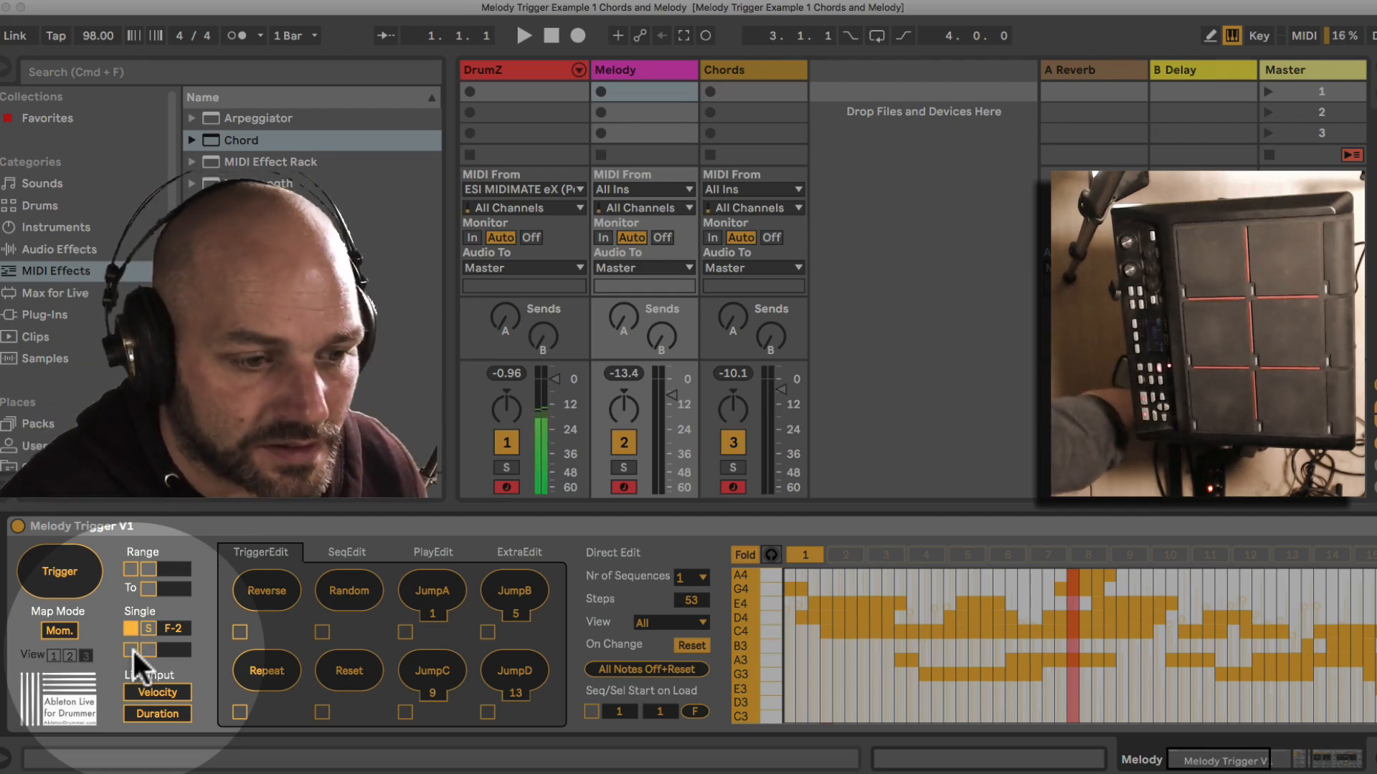
left_click(507, 487)
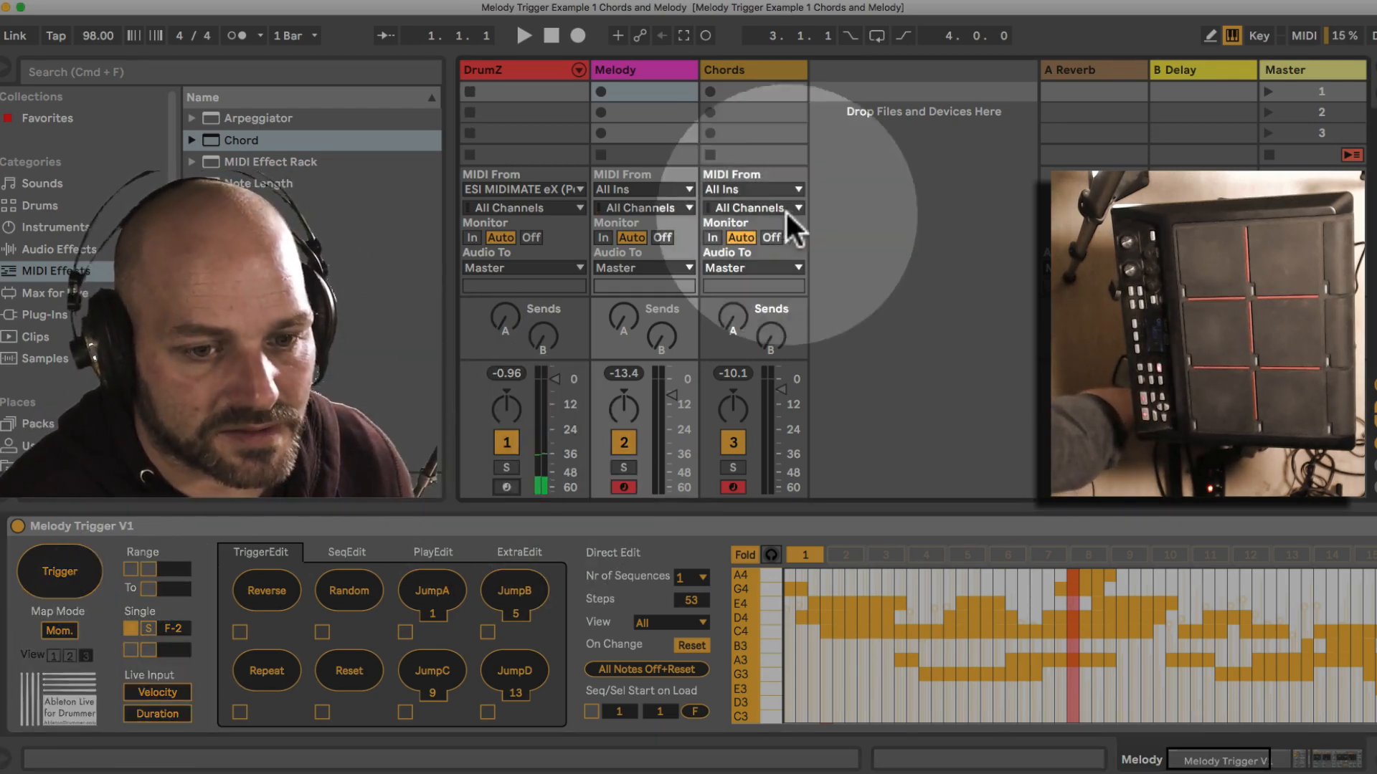
left_click(646, 68)
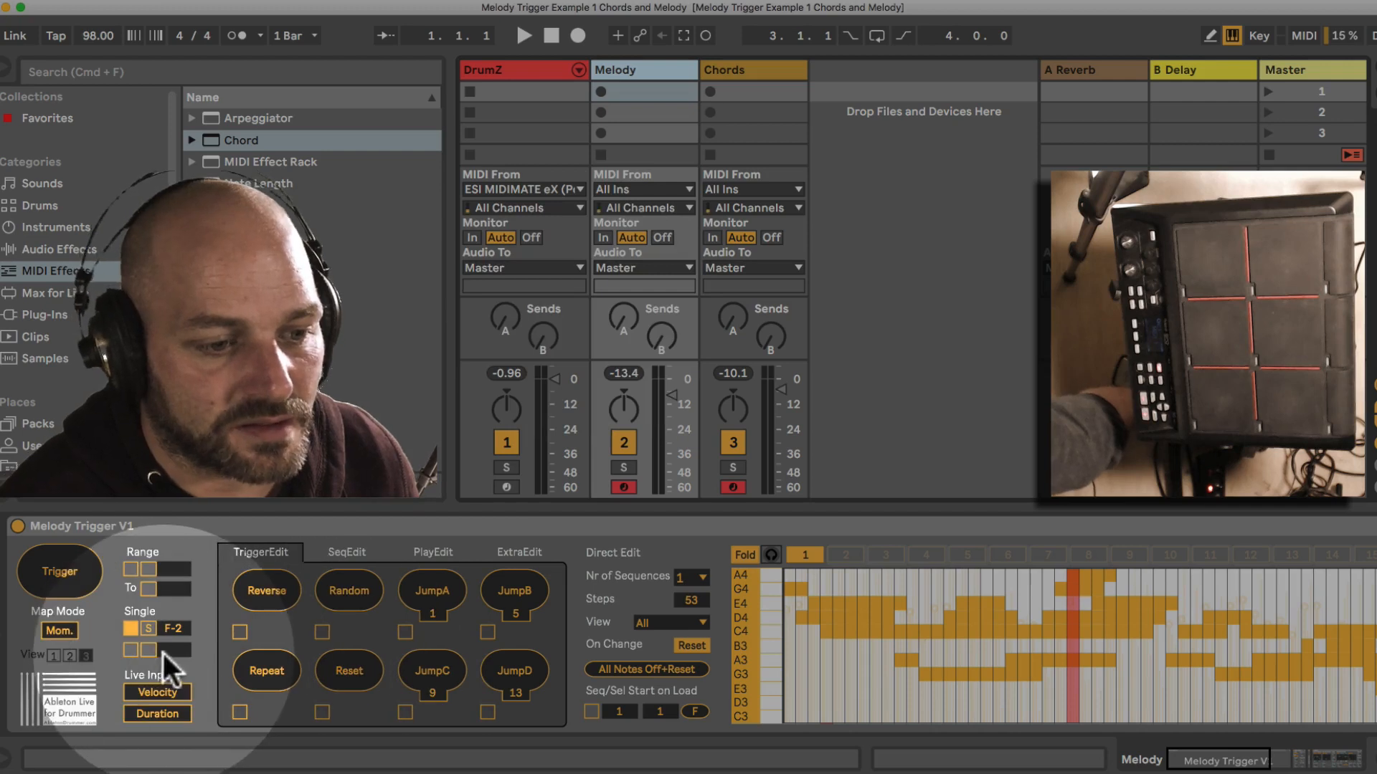
left_click(128, 651)
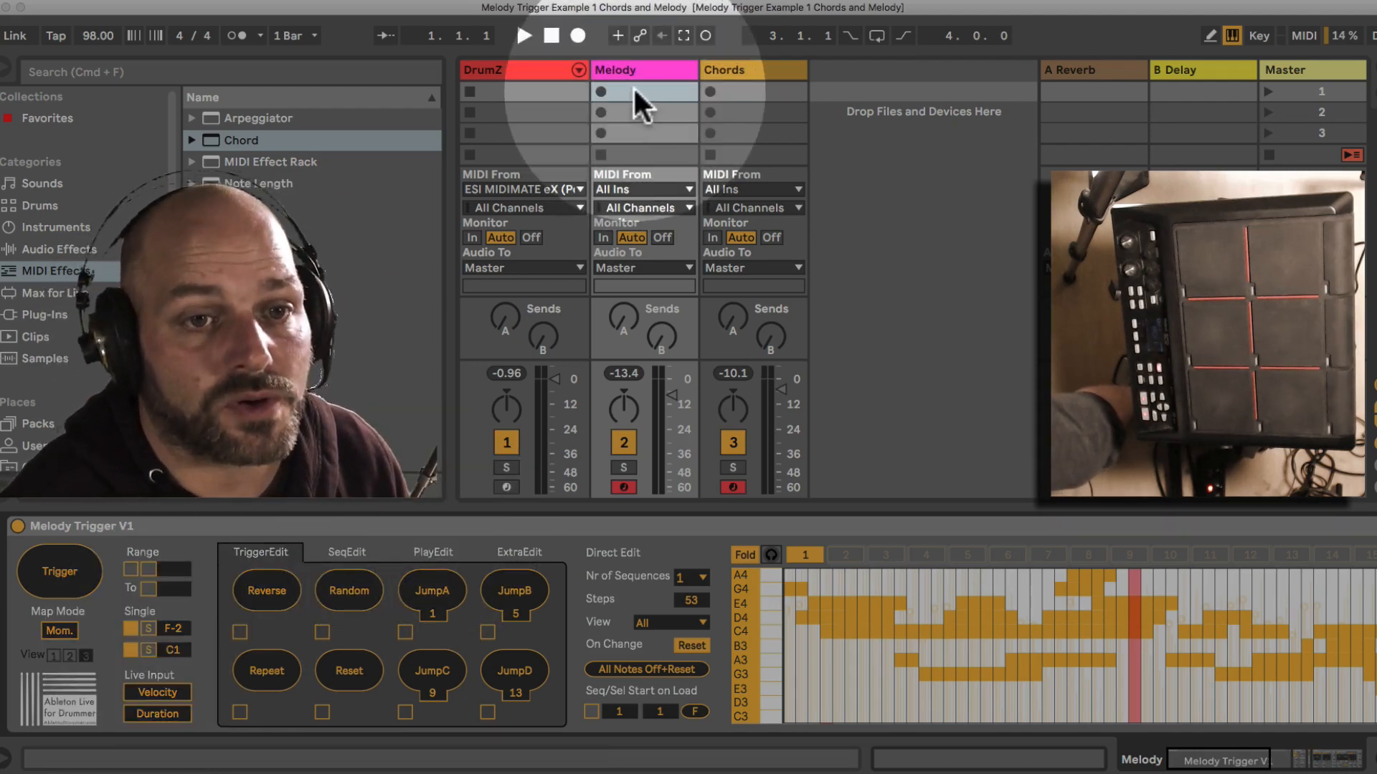
Create an empty MIDI clip in the Melody track's first slot and open its envelopes.
double_click(637, 92)
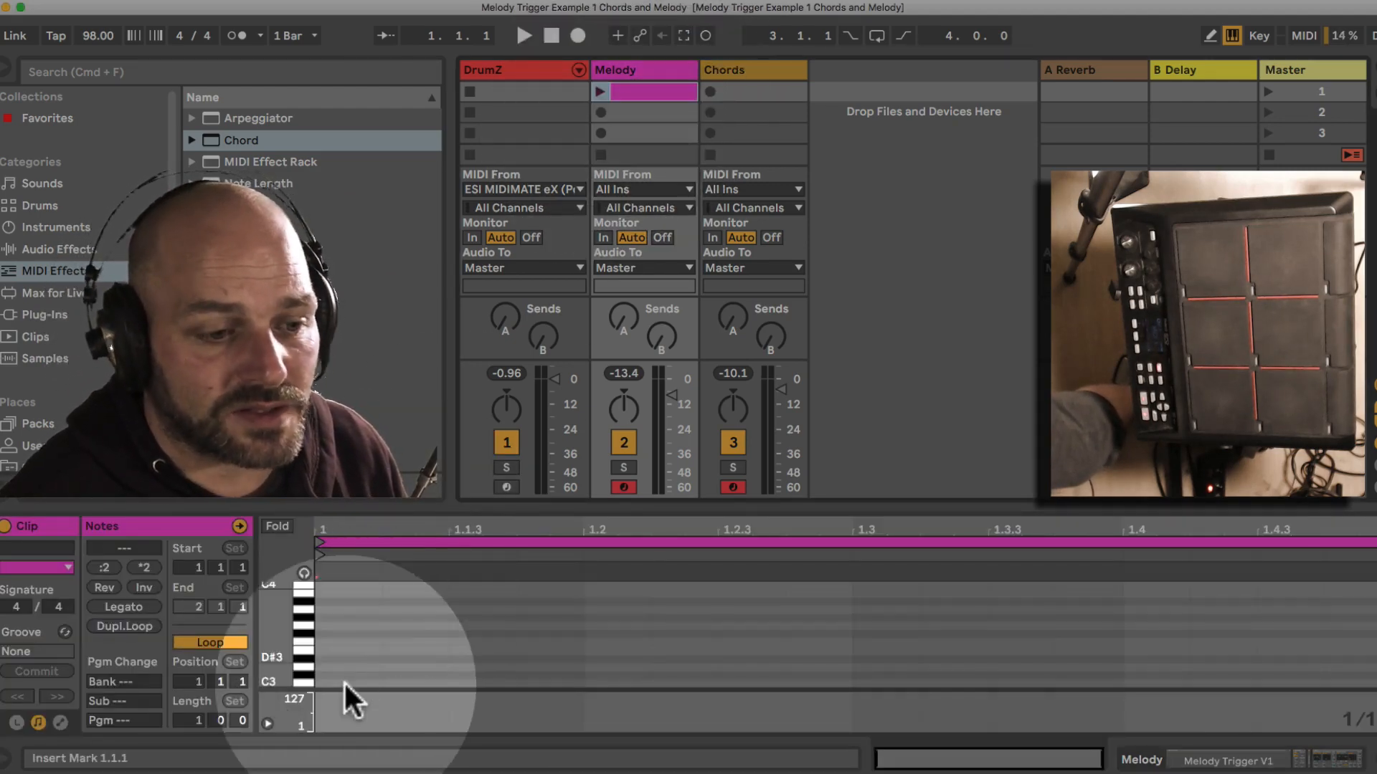
left_click(59, 722)
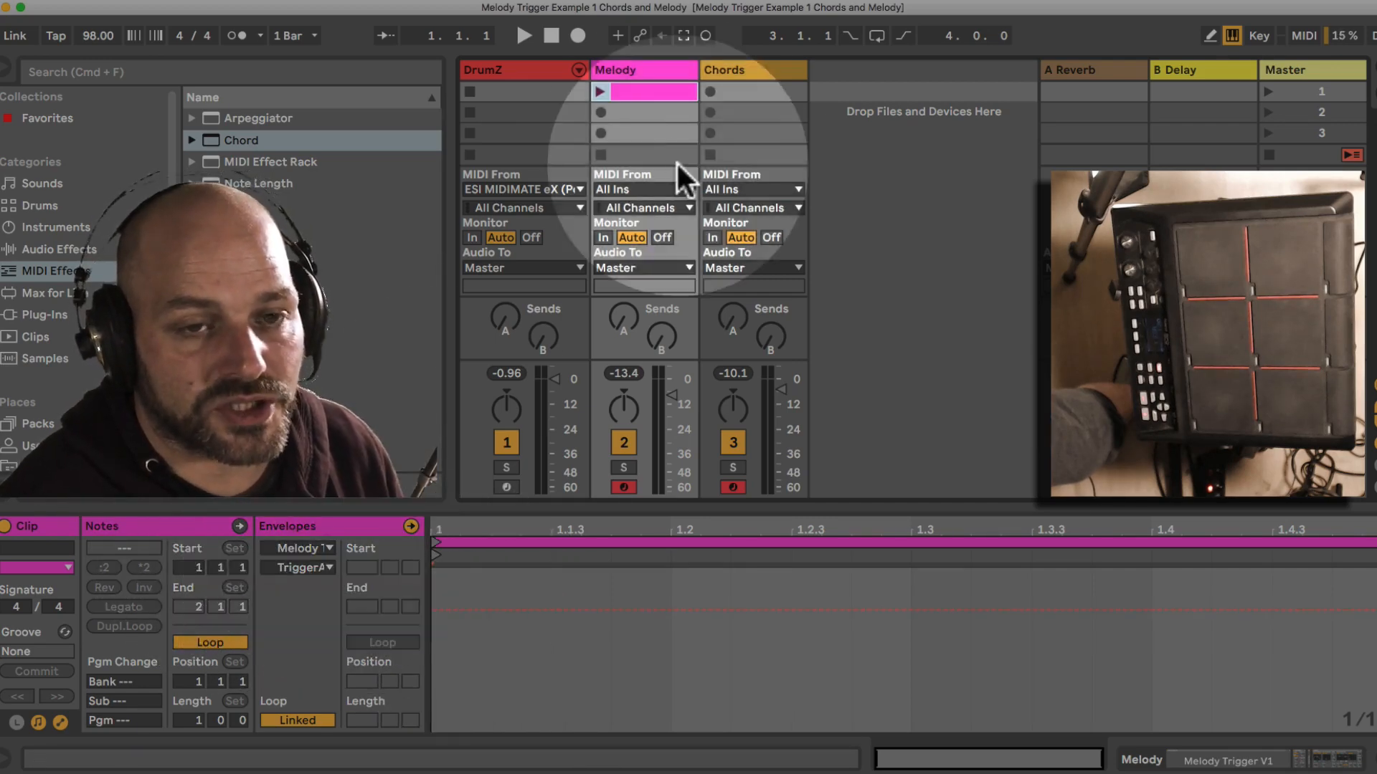
left_click(640, 69)
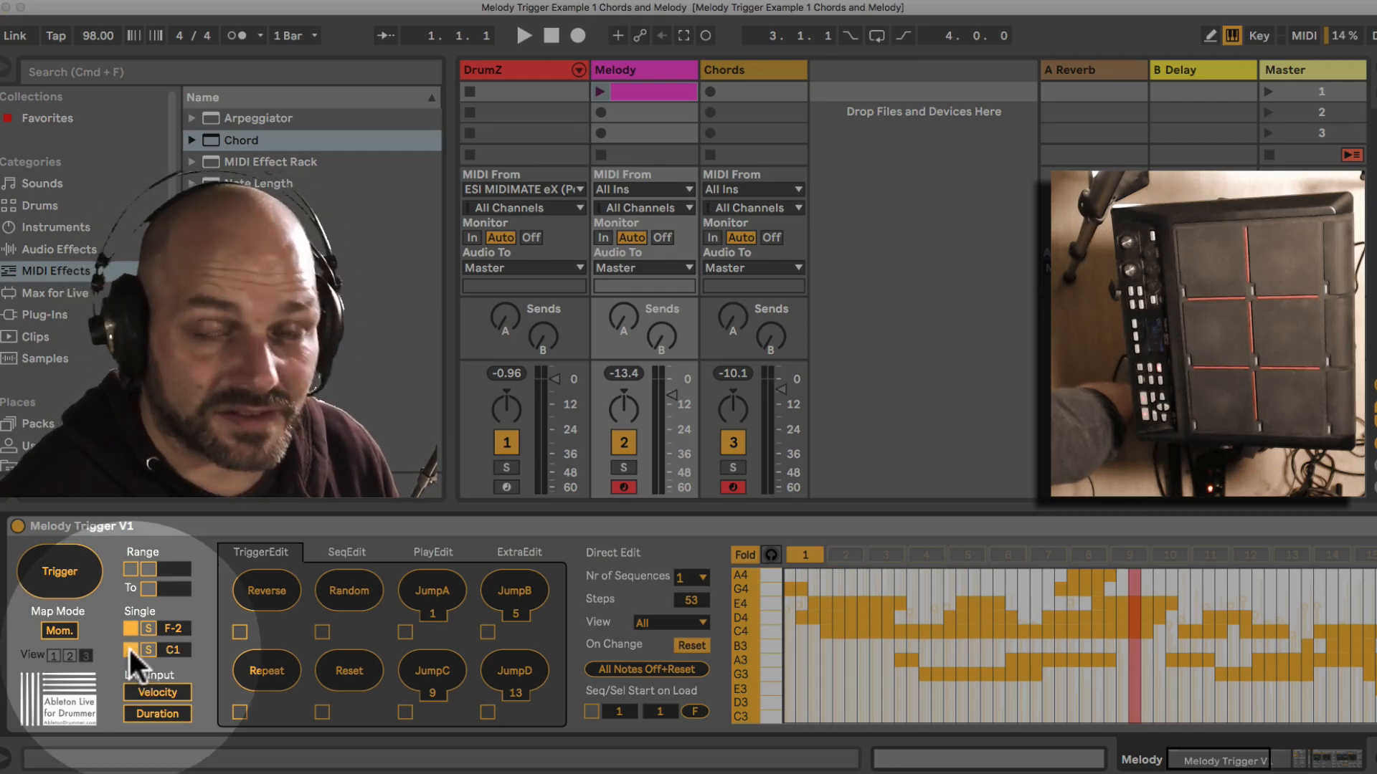
left_click(656, 90)
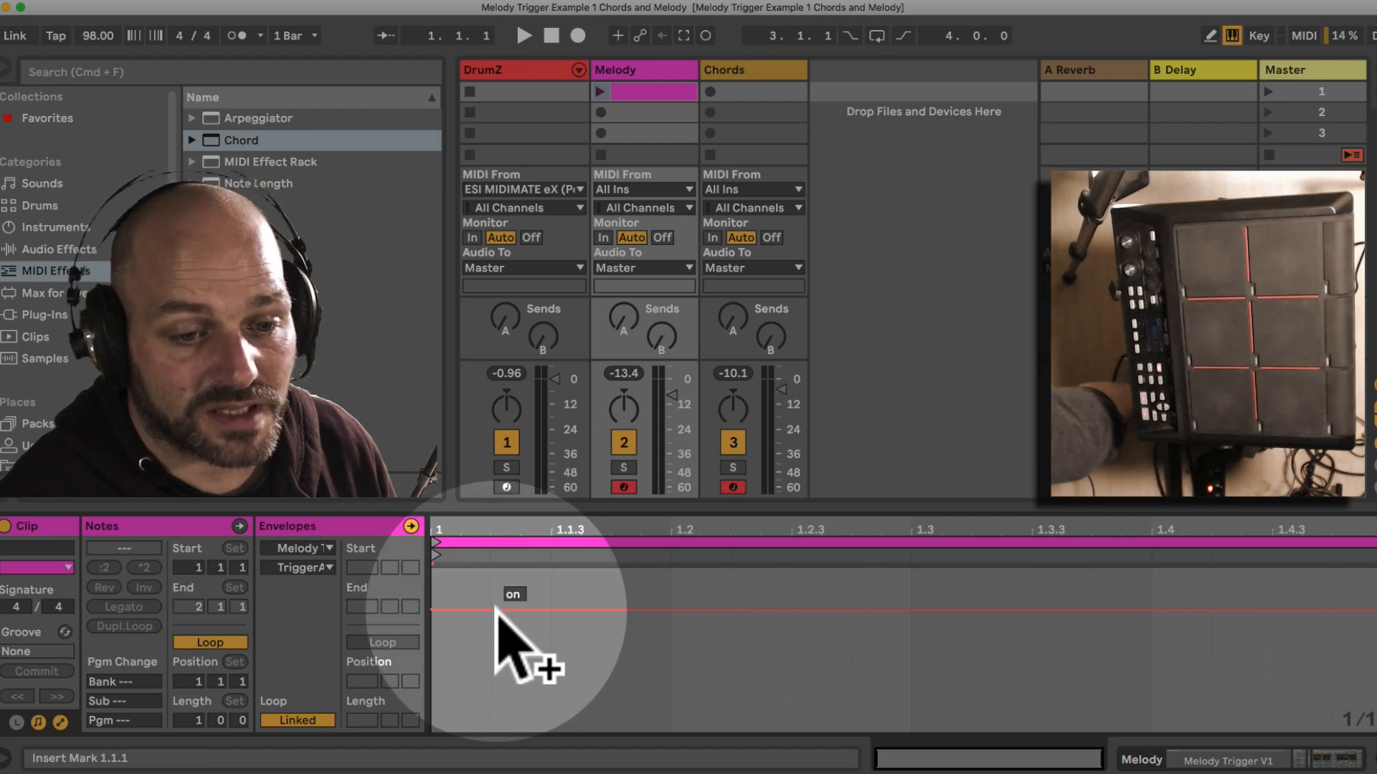
Shape the clip's TriggerAdd2 envelope so it is off from bar 1 and switches on at beat 1.3.
left_click(322, 567)
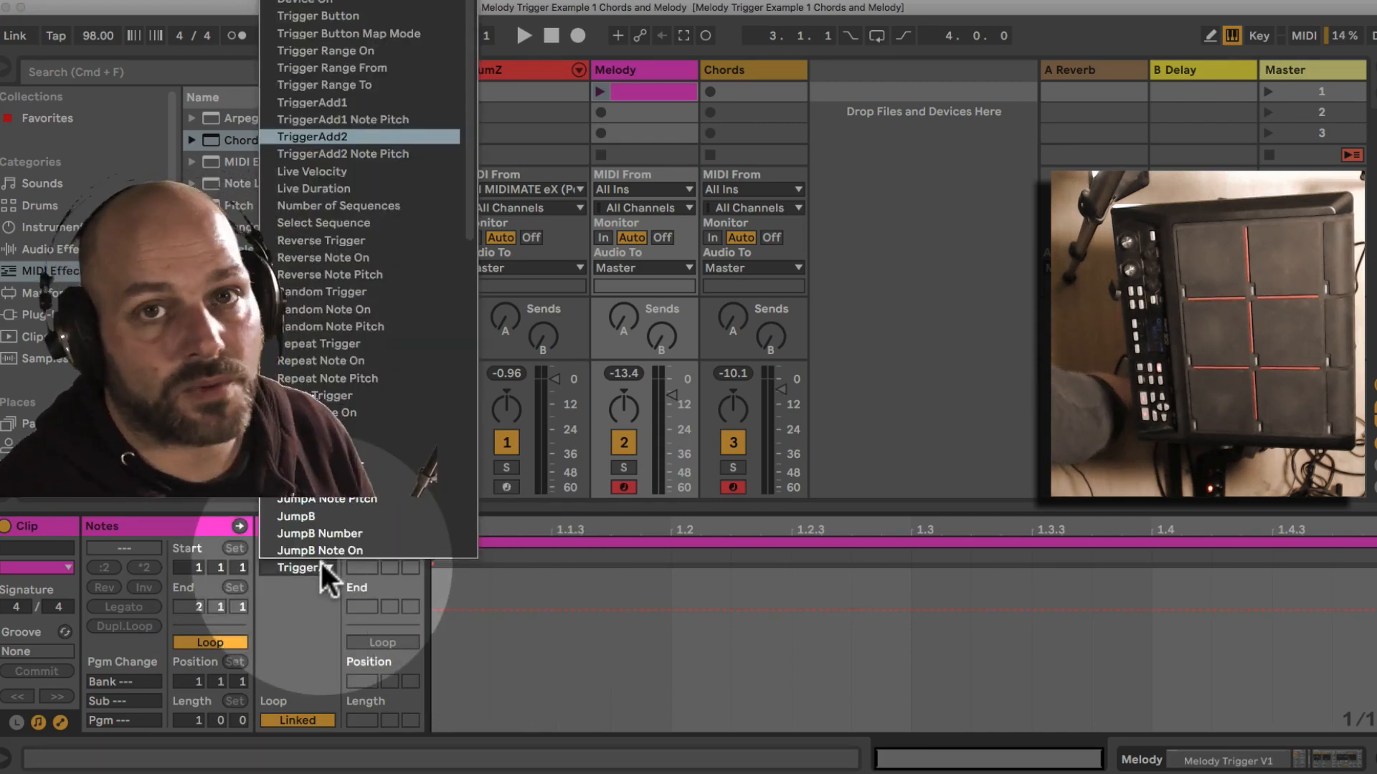
left_click(489, 601)
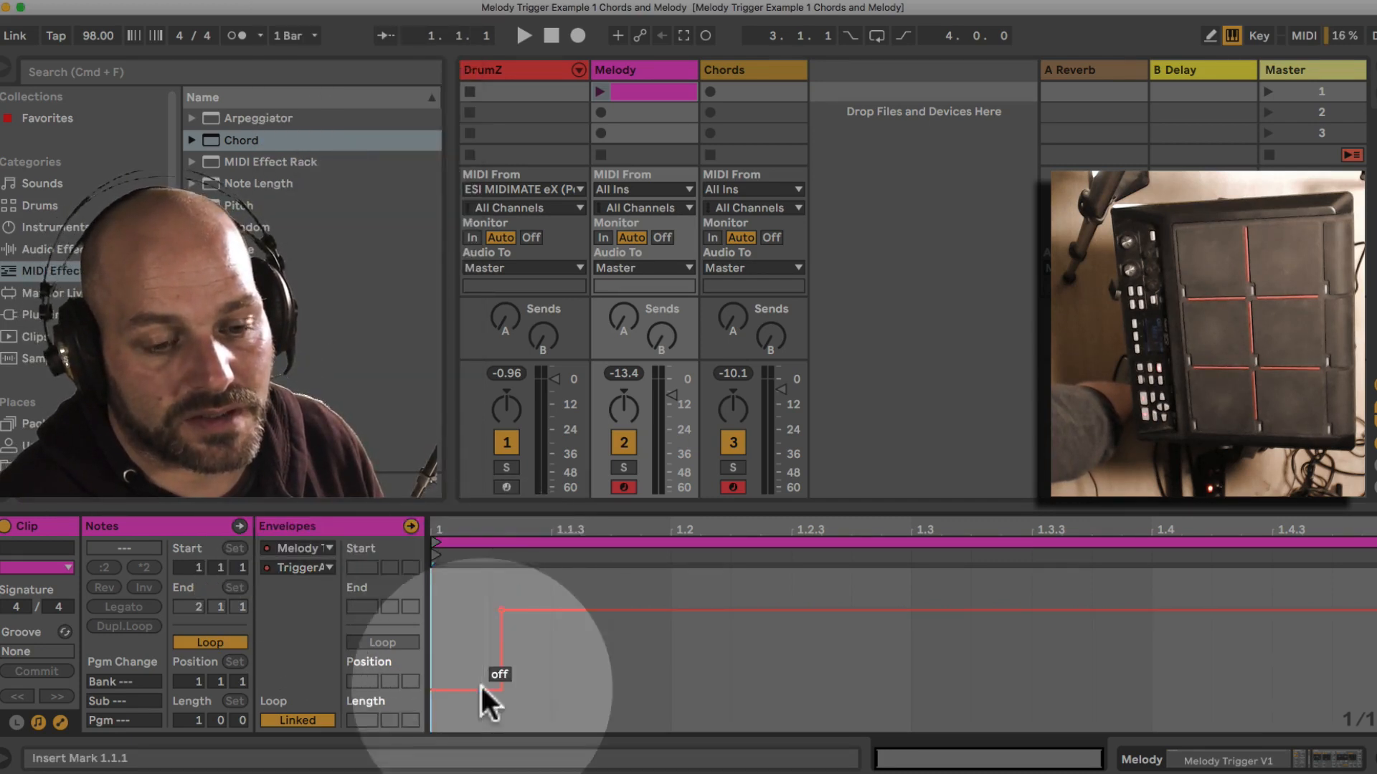
left_click_drag(500, 610, 910, 691)
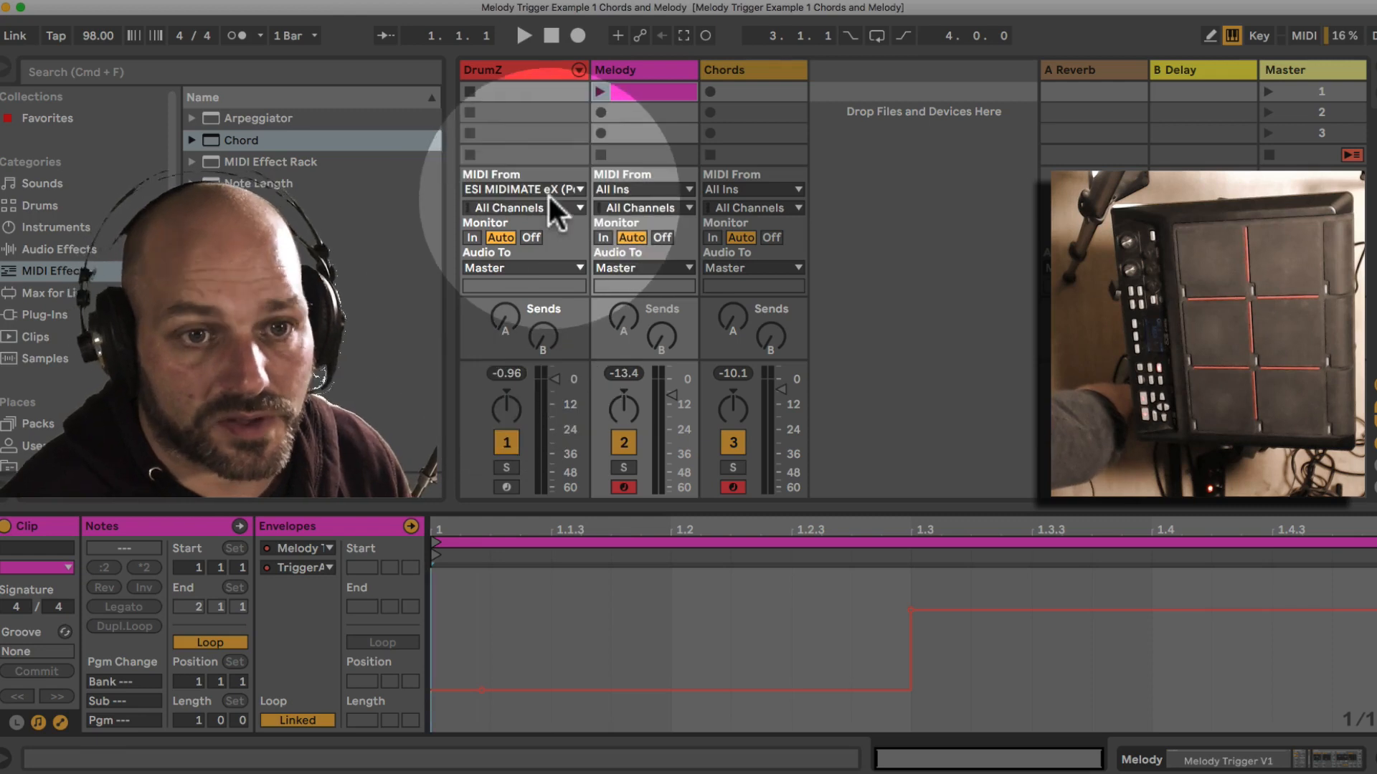
Launch the Melody clip and compare the second single trigger in Melody Trigger with the clip's envelope.
left_click(597, 88)
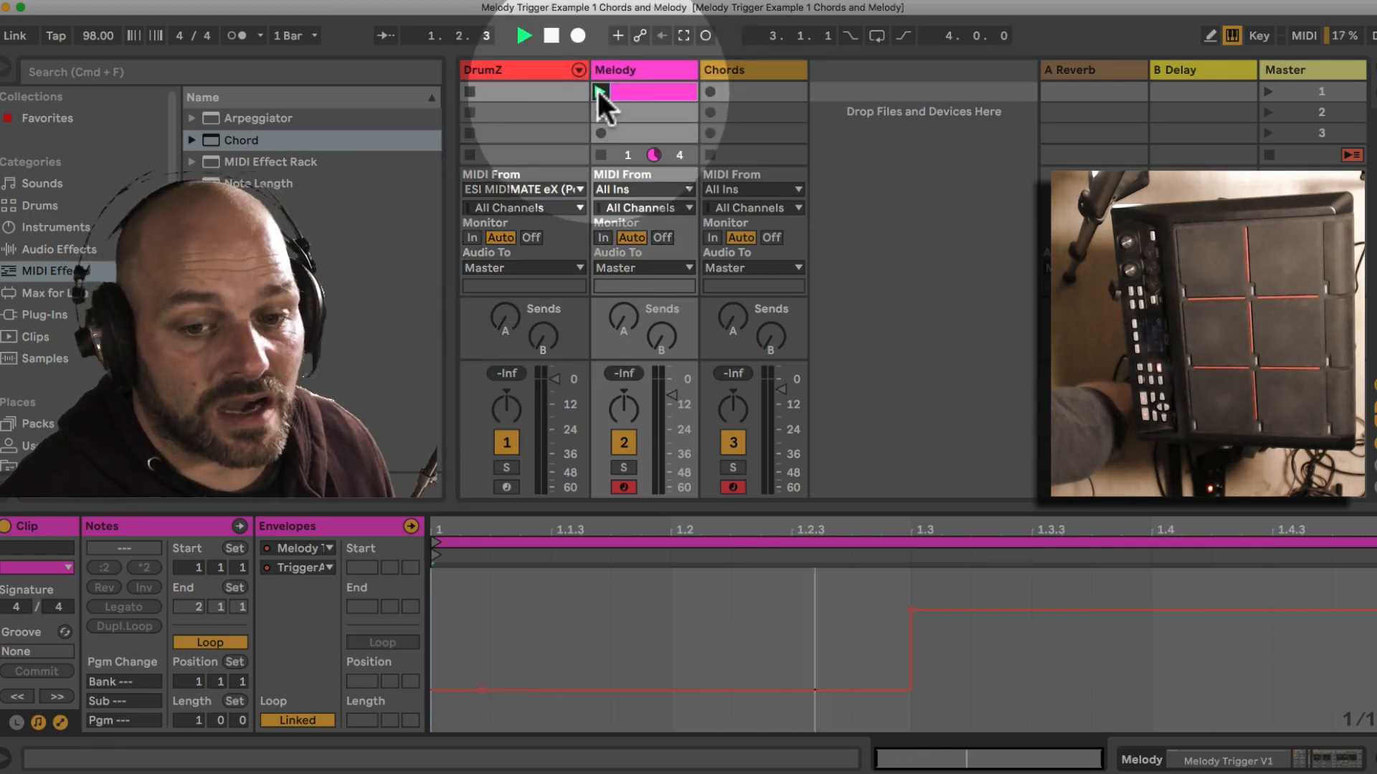
left_click(621, 72)
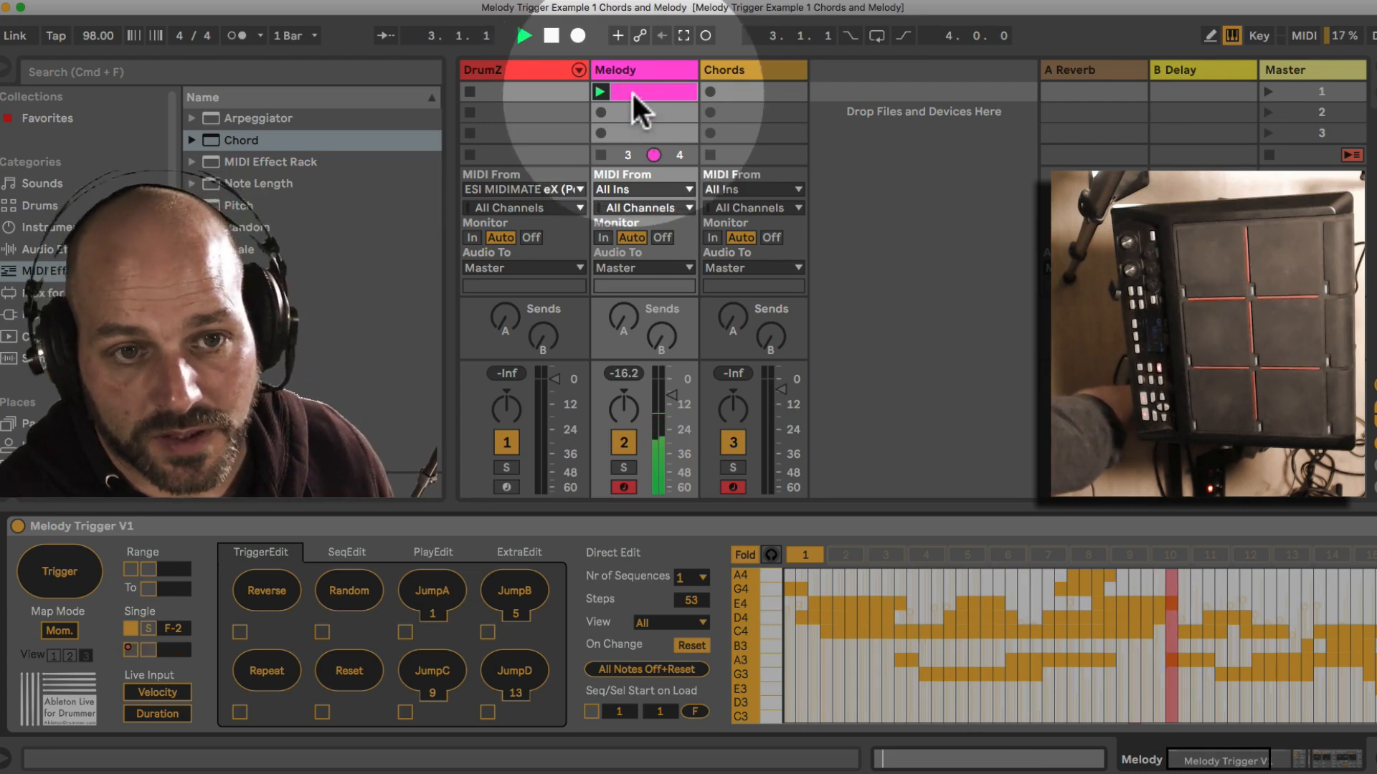
left_click(634, 98)
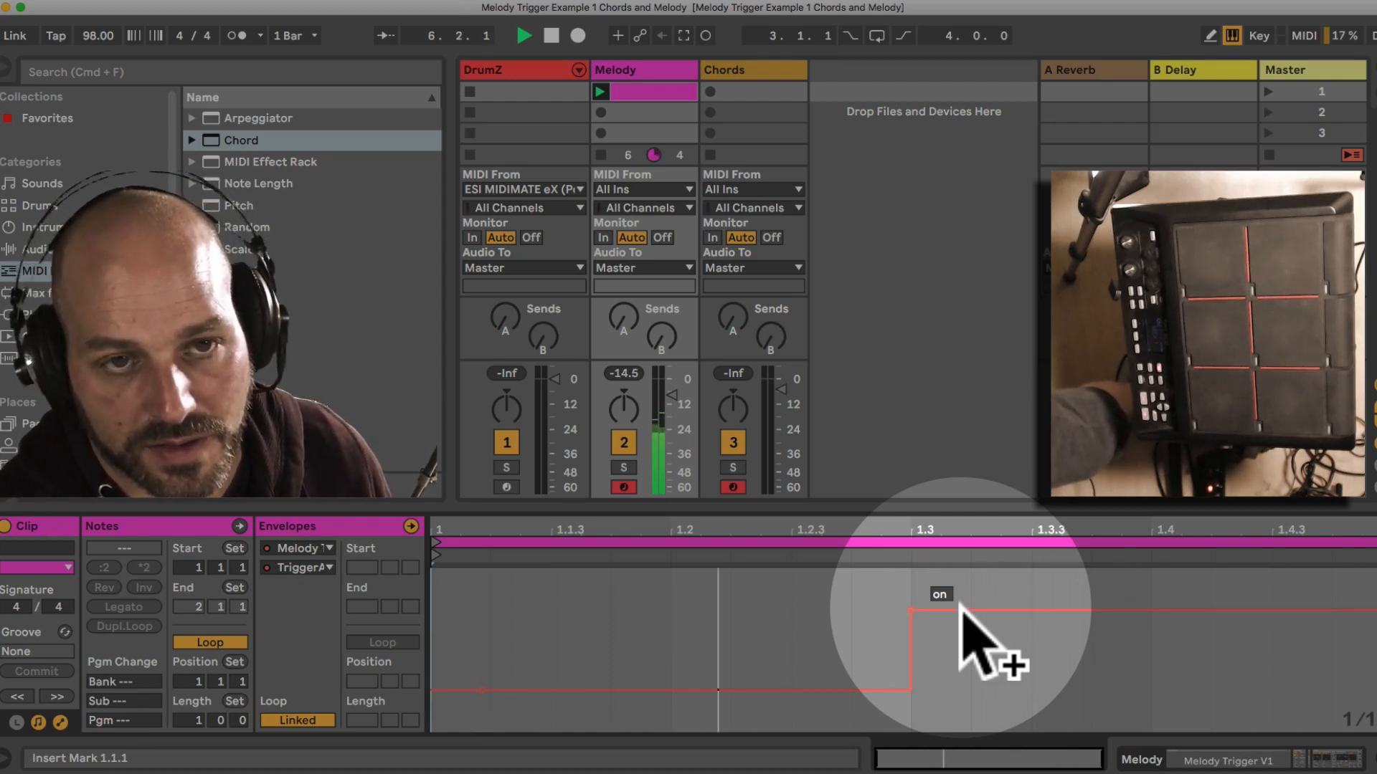
Stop playback, delete the clip from the Melody track, and return to its Melody Trigger device.
key("space")
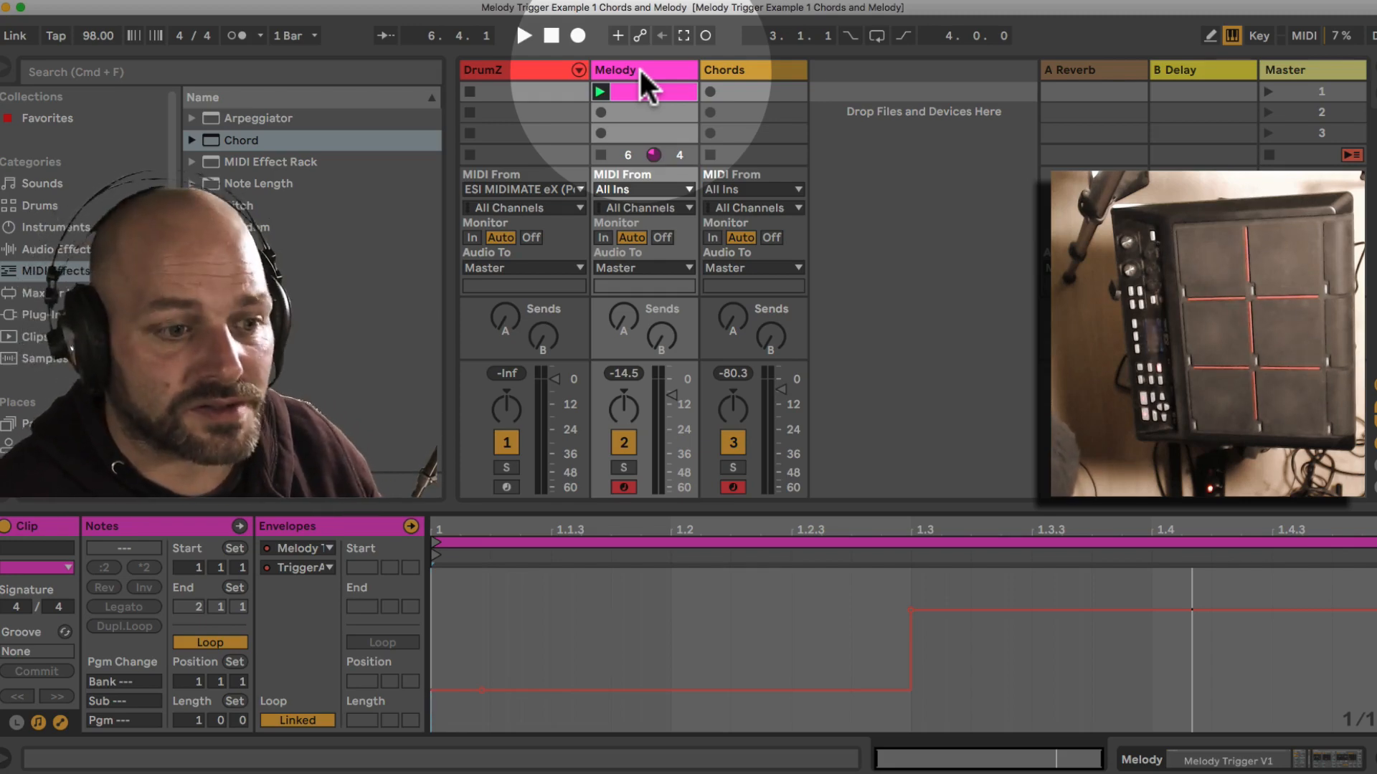
left_click(639, 67)
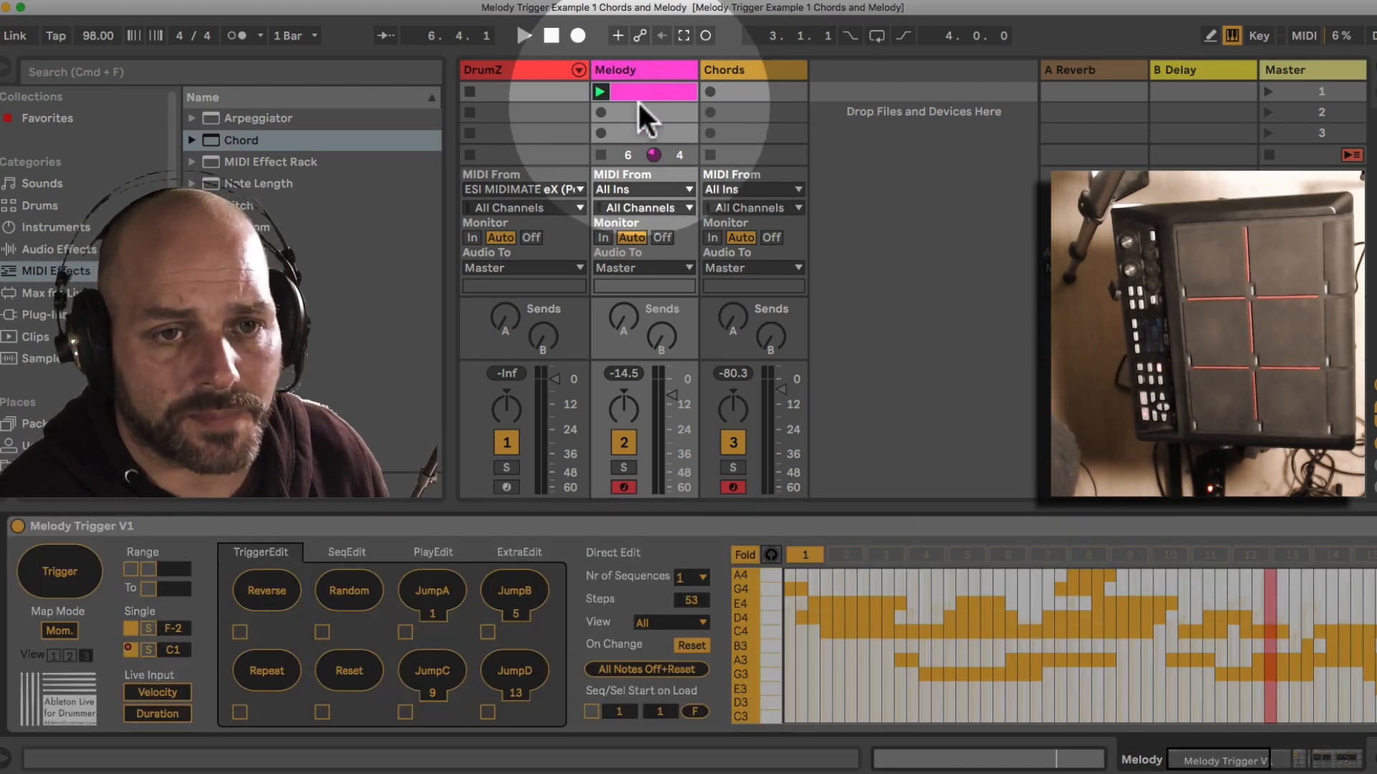
left_click(643, 93)
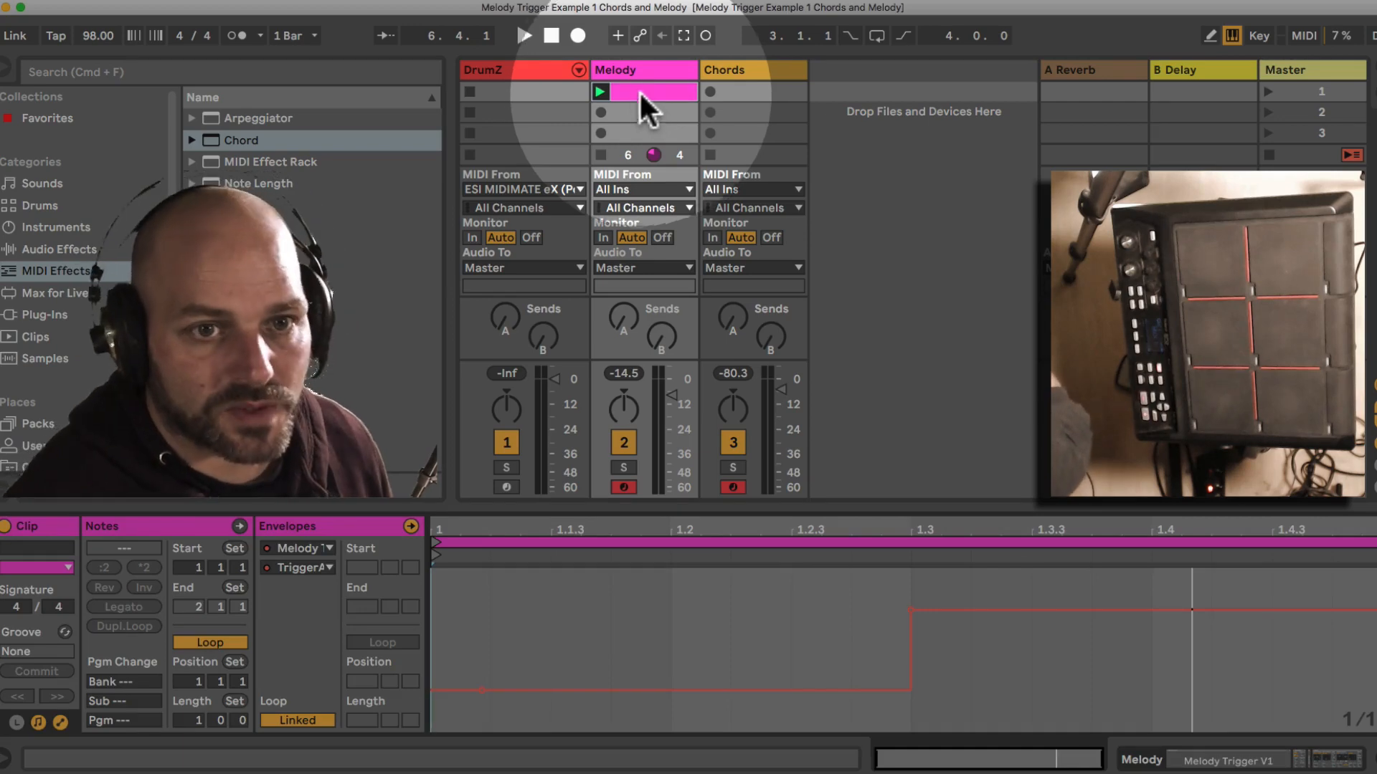
key("Delete")
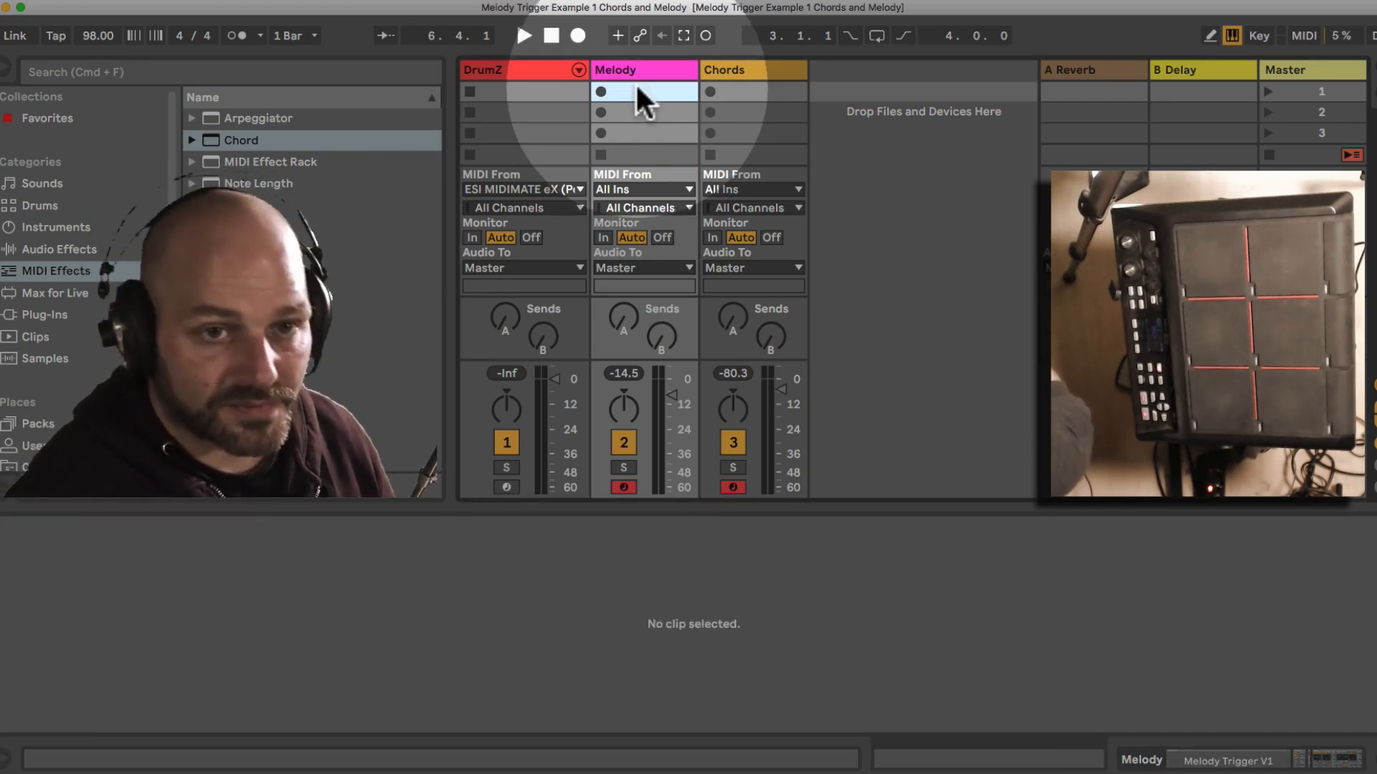
left_click(635, 68)
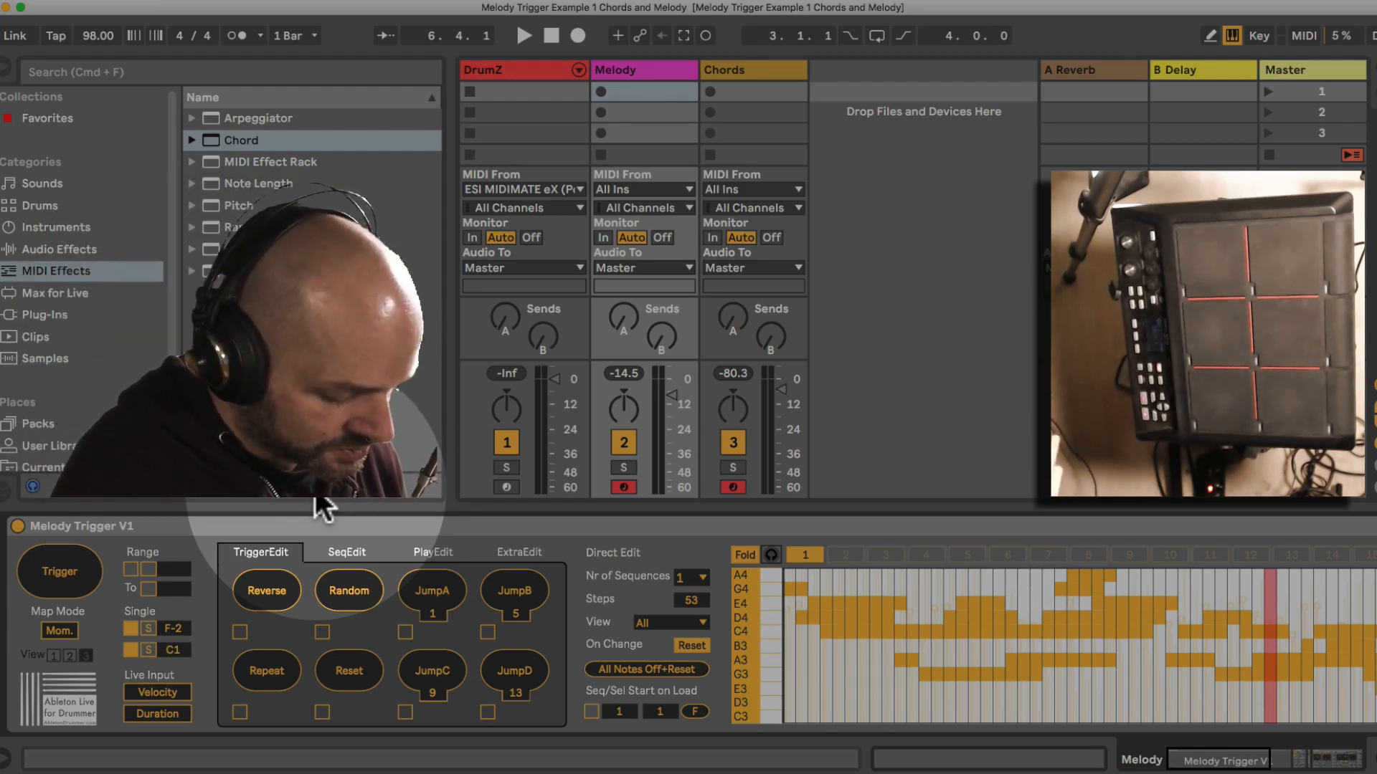
MIDI-map Melody Trigger's second single trigger switch to note D#-2 on channel 10, then switch that trigger off.
key("super+m")
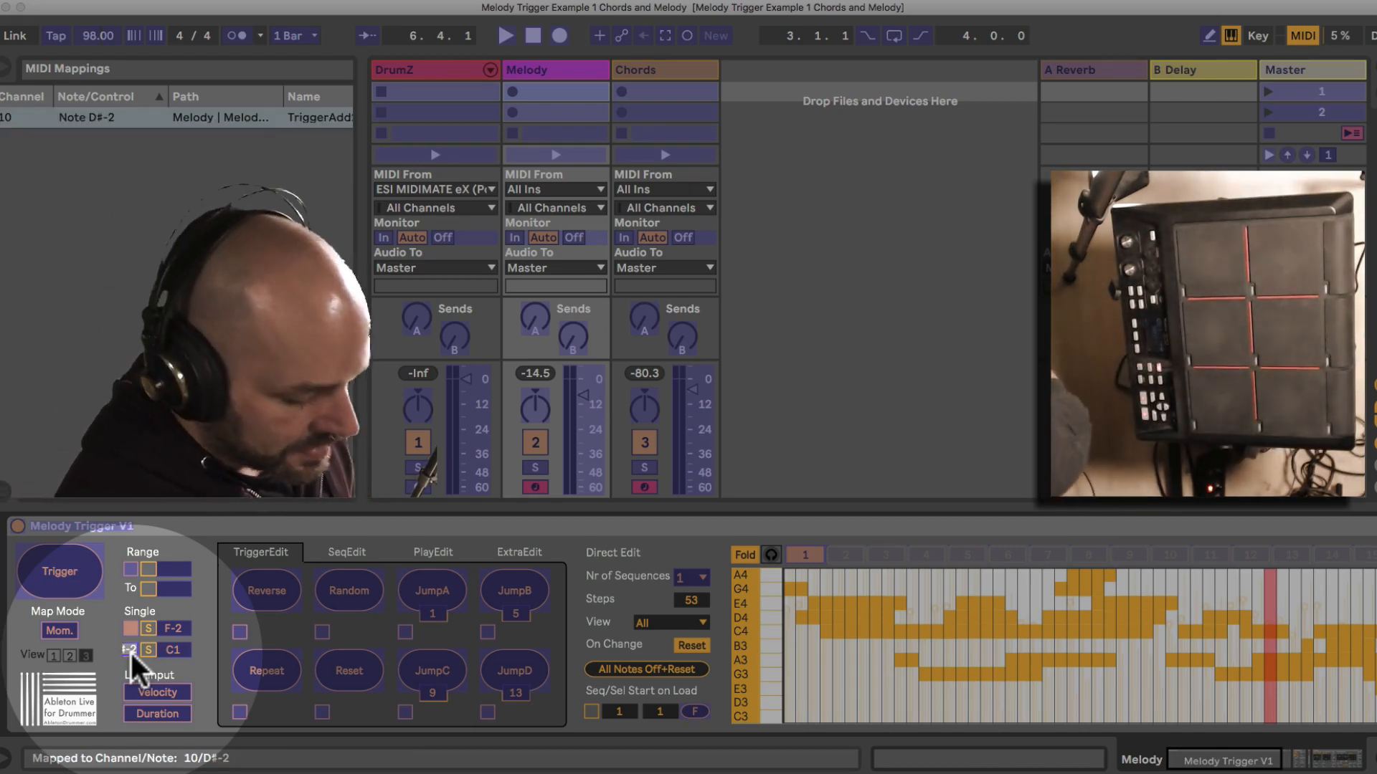
key("super+m")
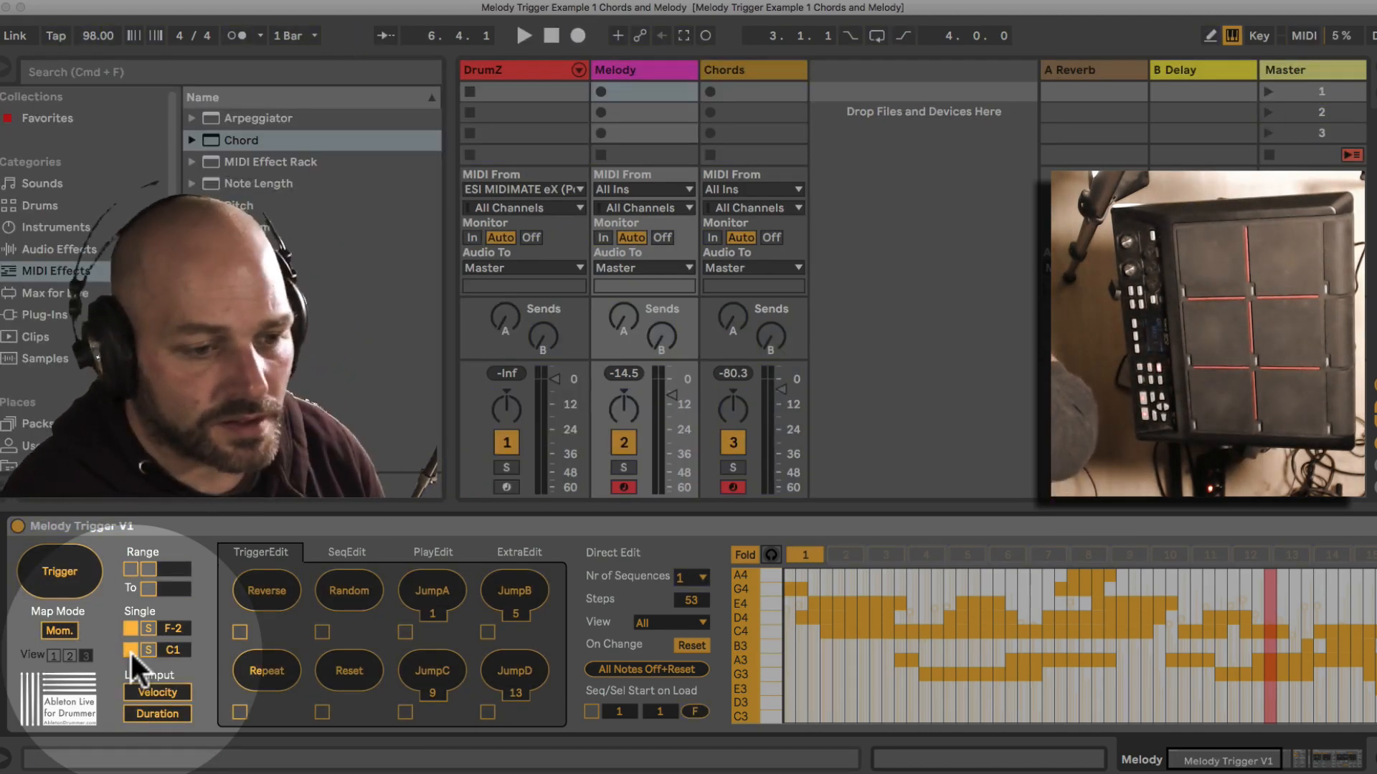
left_click(131, 650)
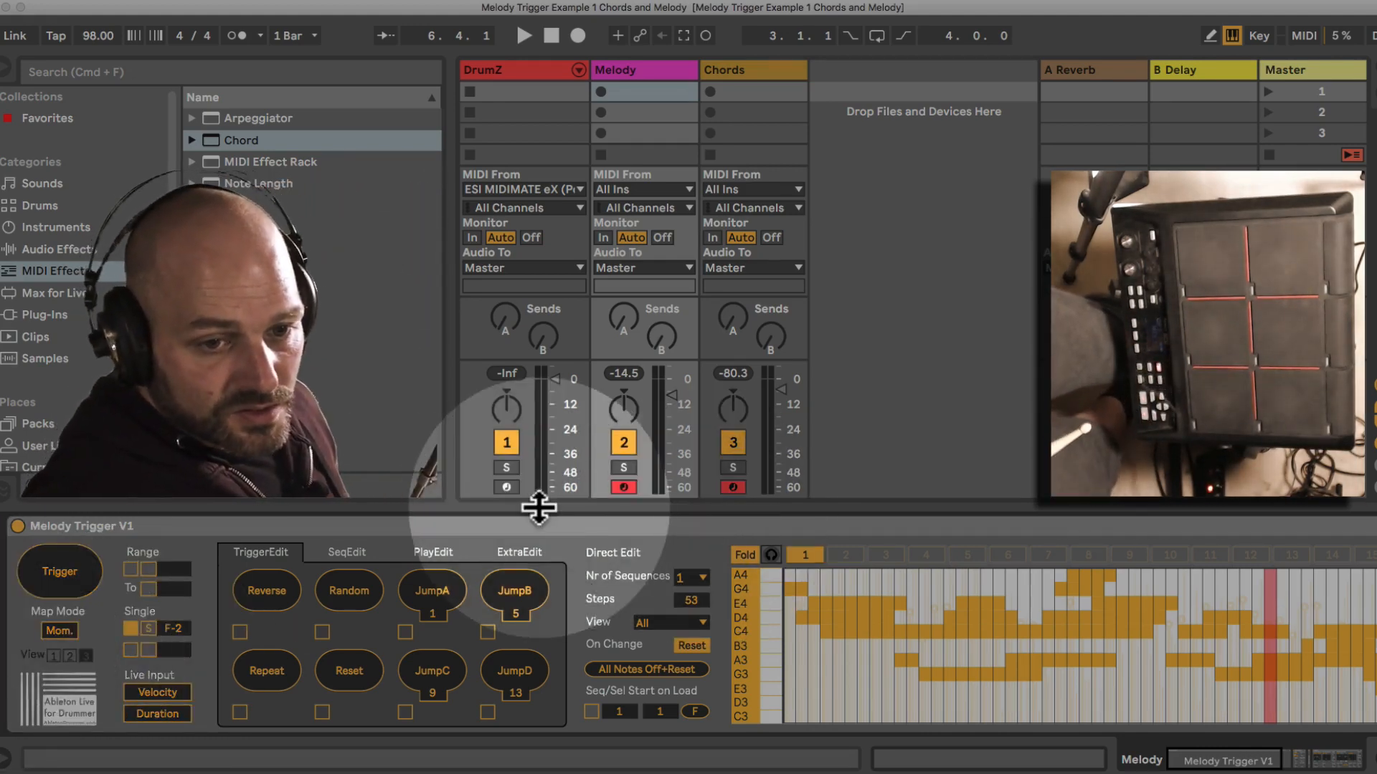
Arm DrumZ alongside Melody and Chords, then switch Melody Trigger's C1 trigger off and back on and select the device.
left_click(506, 487)
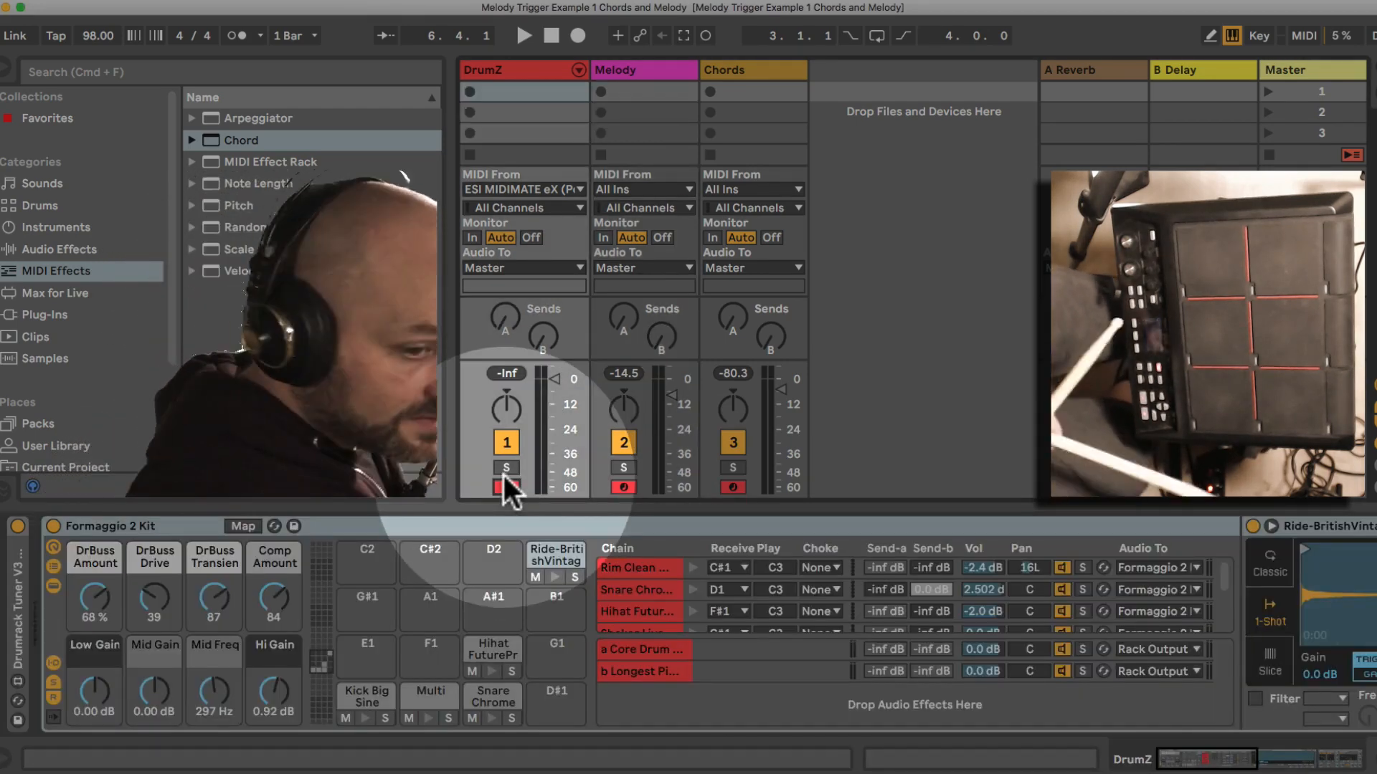
left_click(629, 66)
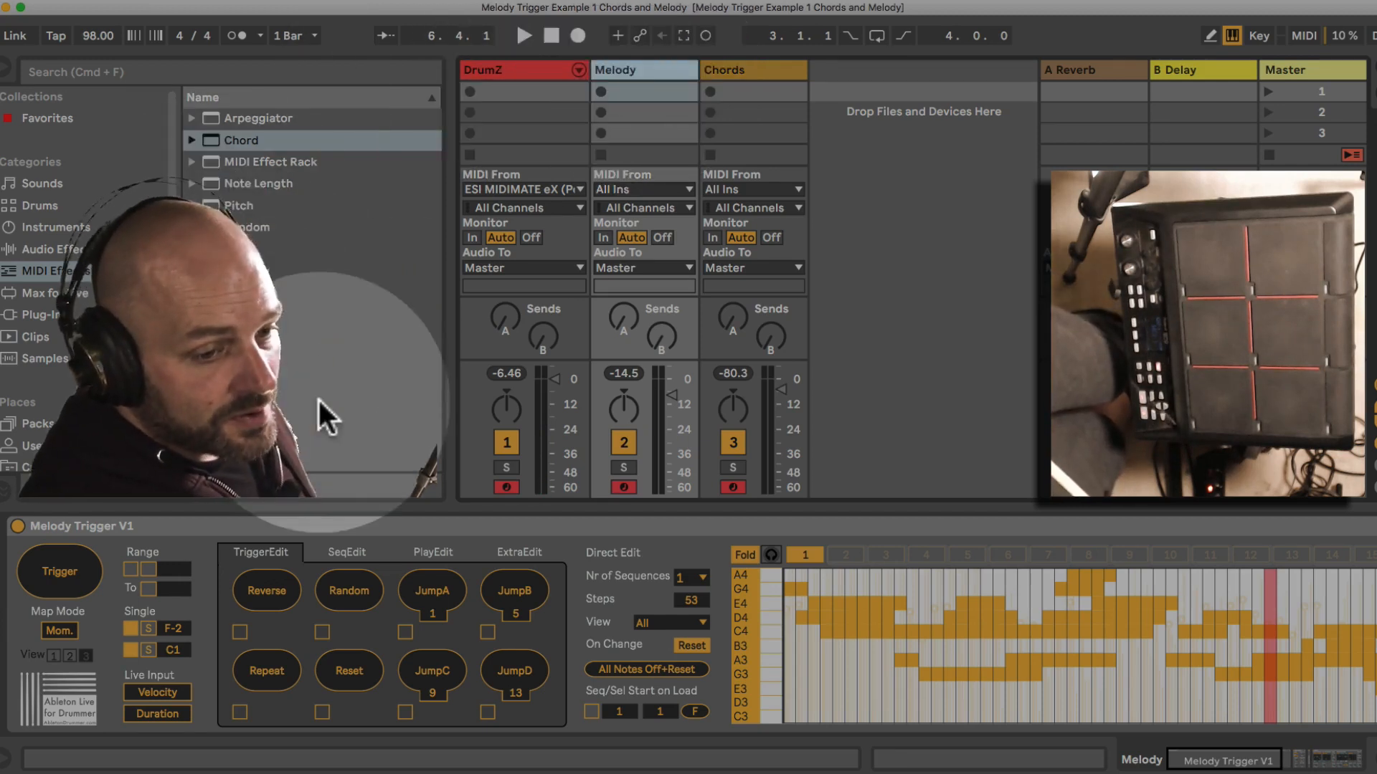
left_click(132, 654)
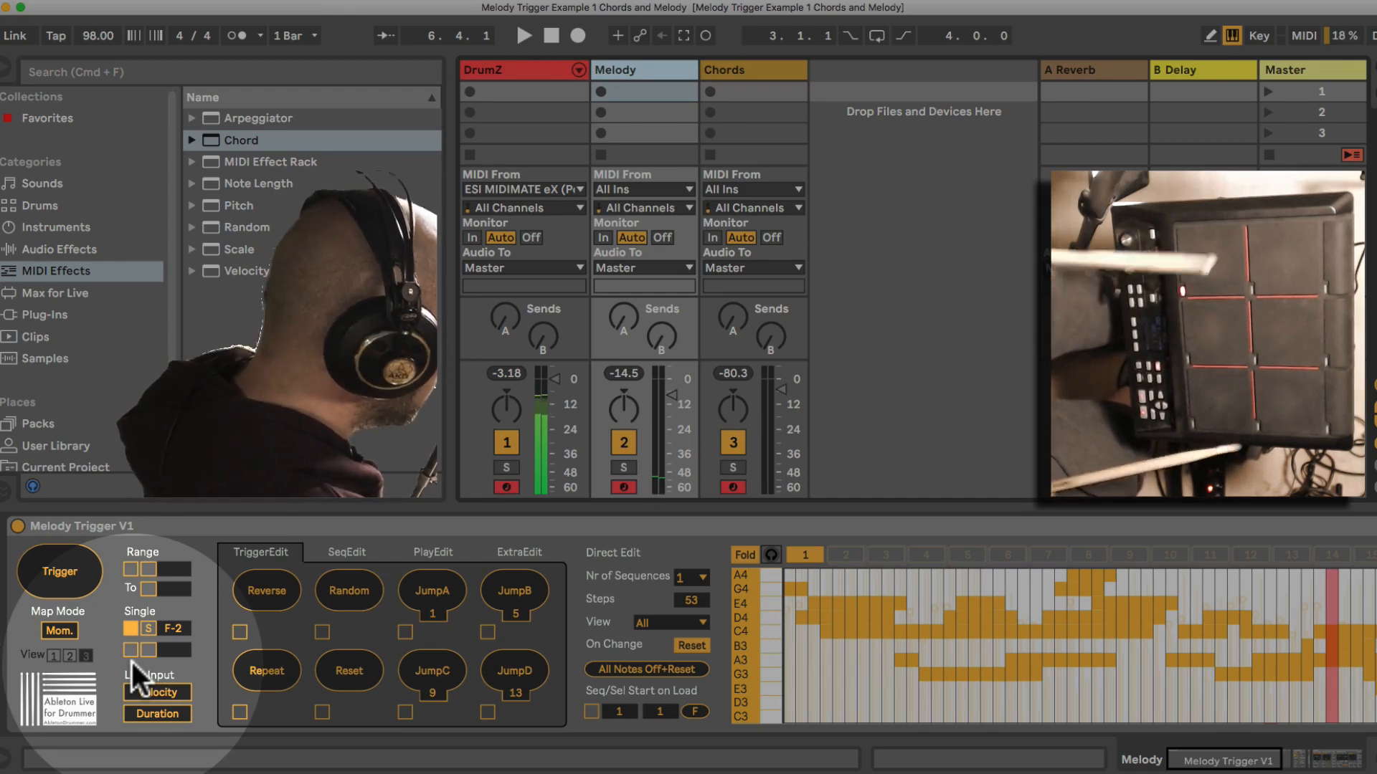
left_click(131, 654)
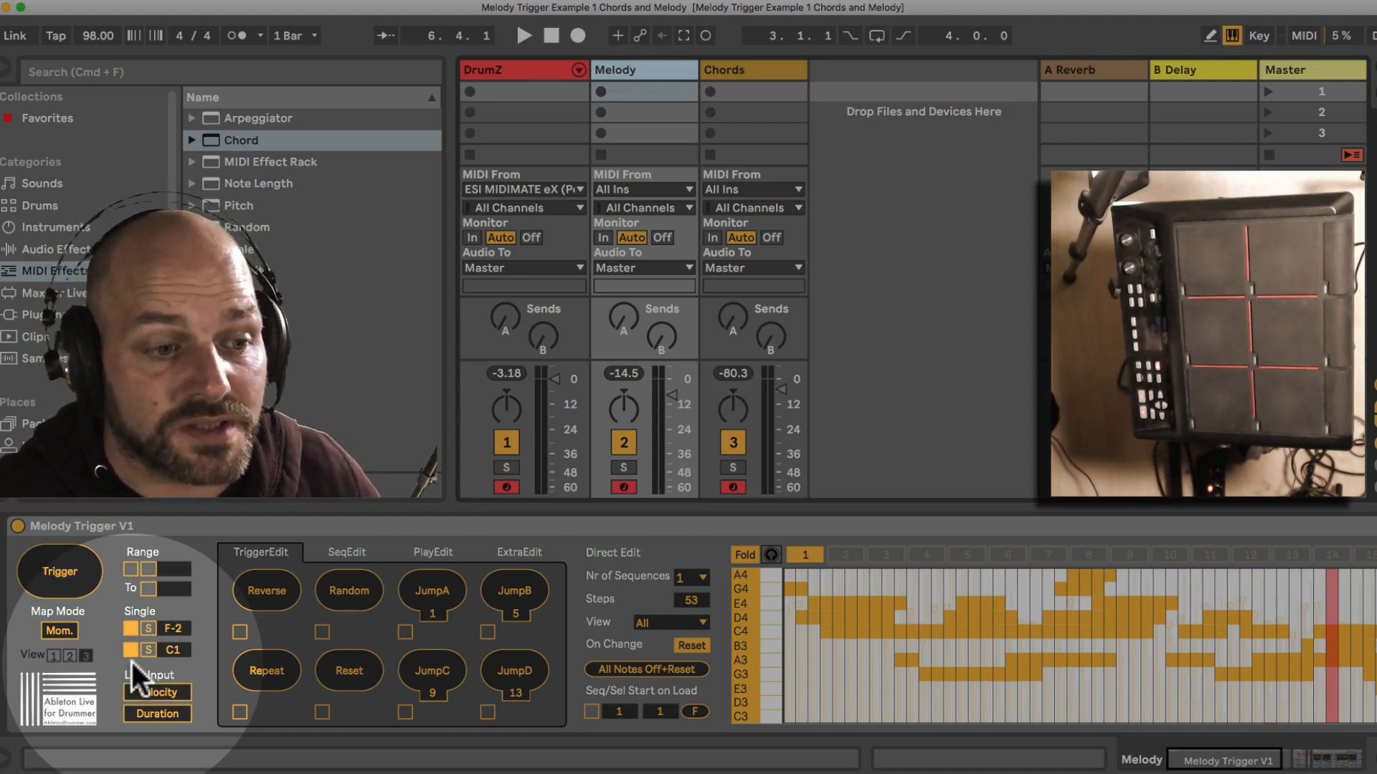
left_click(169, 523)
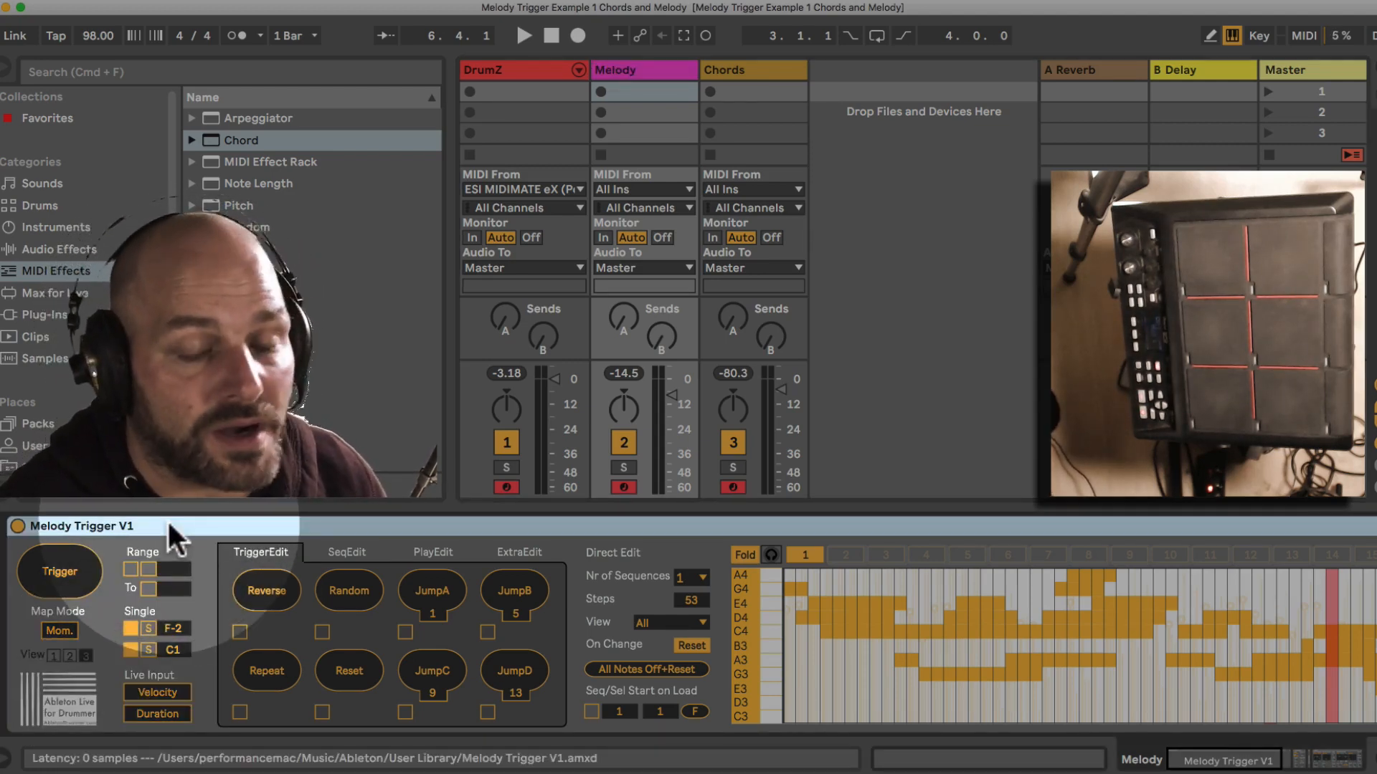